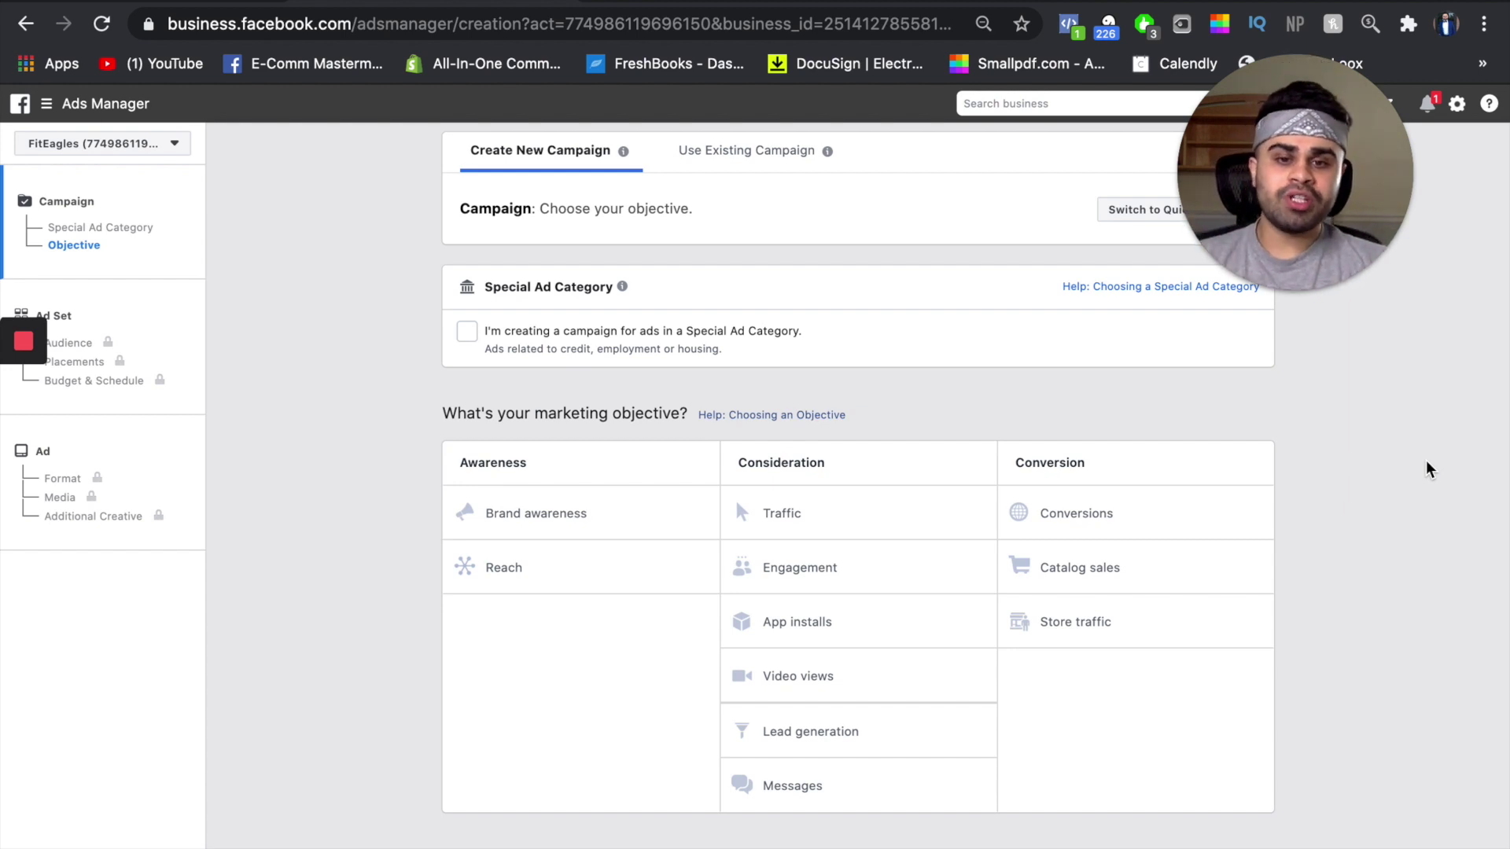
# Choose the Conversions objective and name the campaign "001 - Pilates Fitness Ring (Cold Test 1) - WC/PUR".
pyautogui.click(1117, 512)
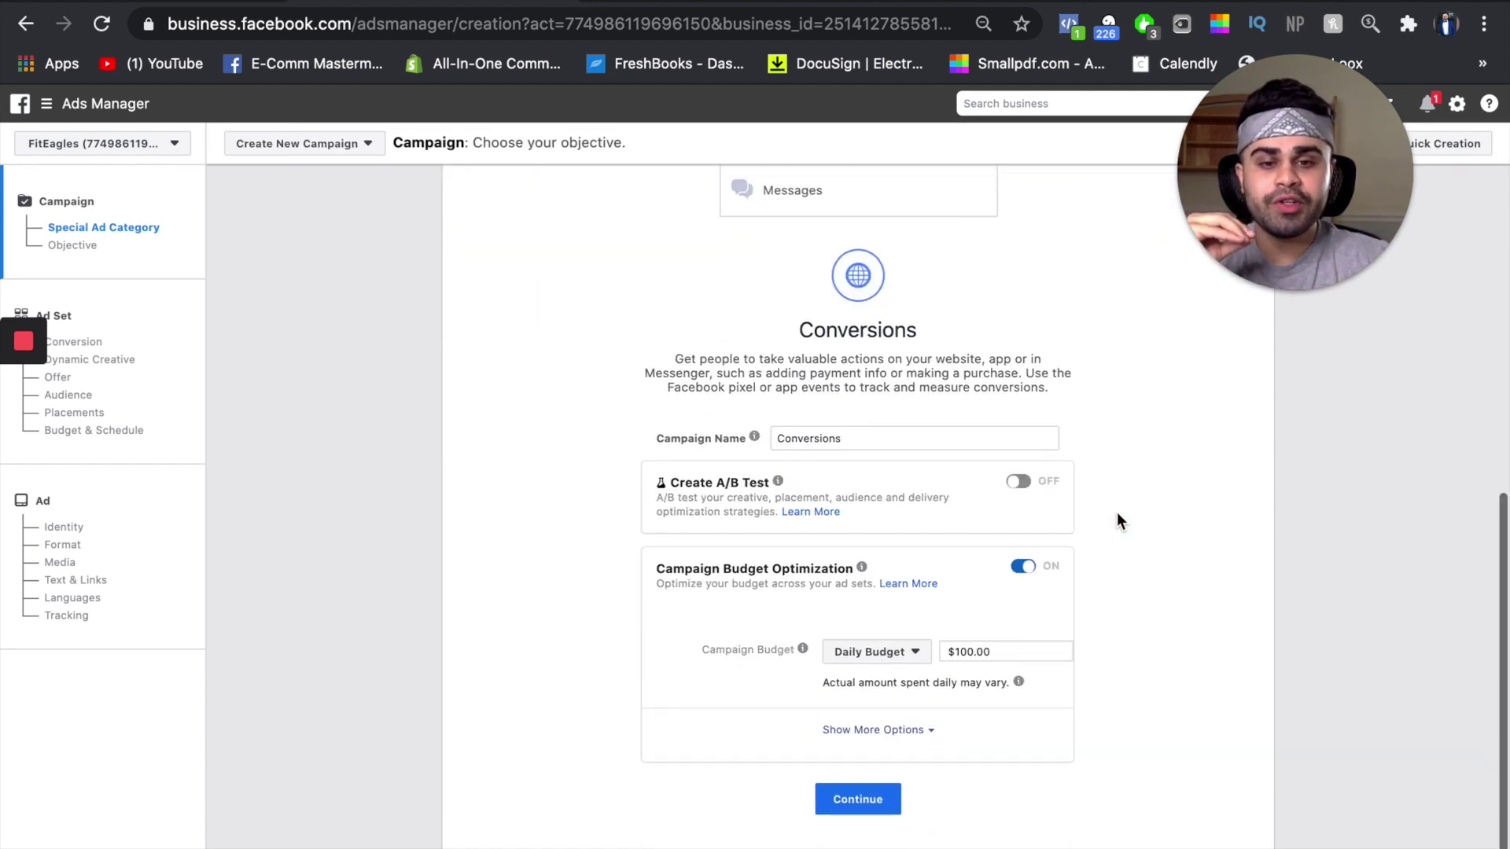
pyautogui.click(856, 438)
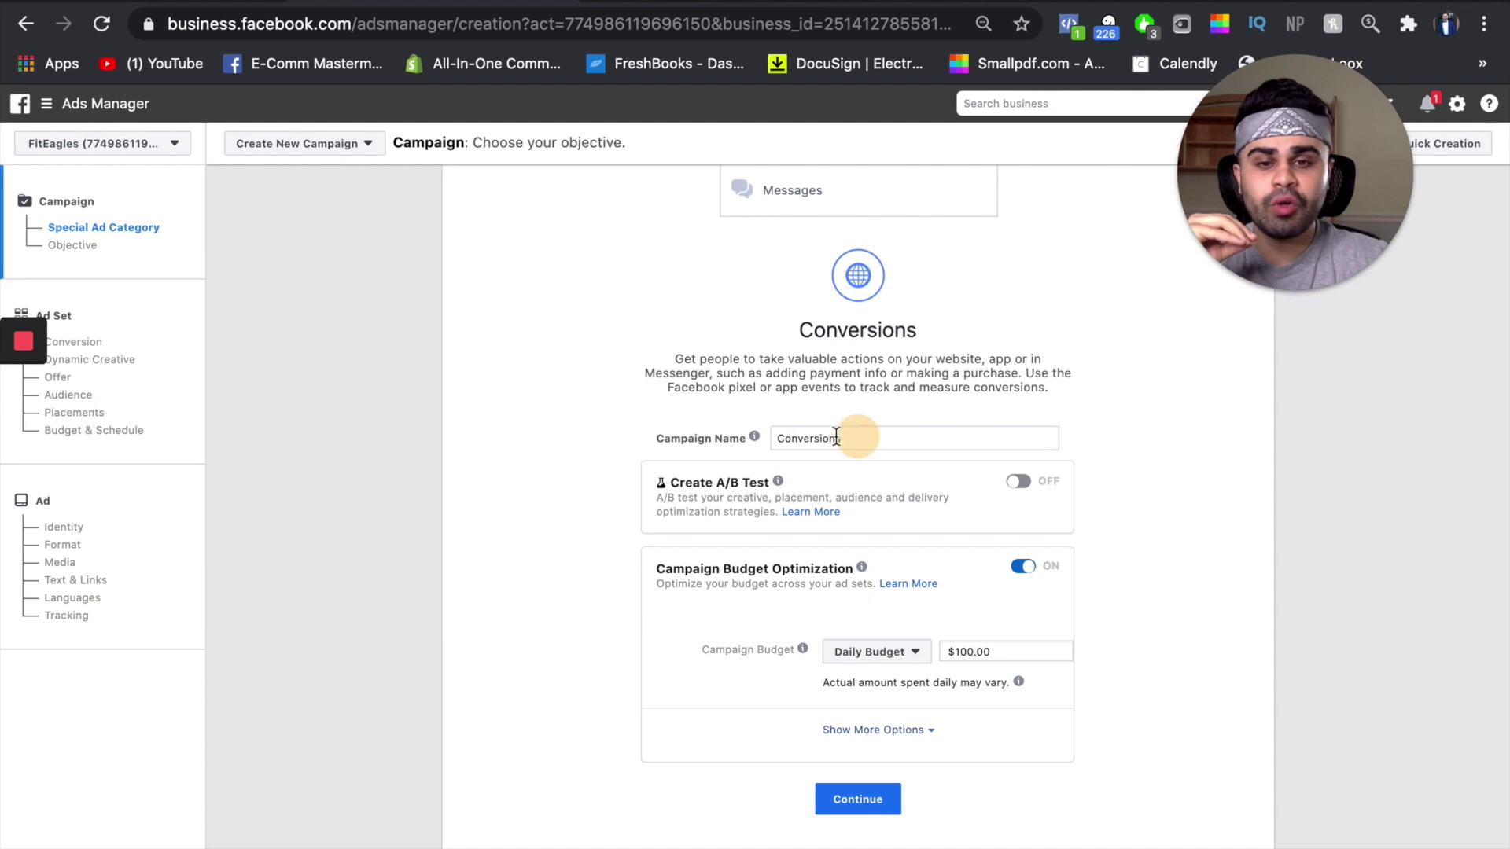
pyautogui.doubleClick(836, 438)
pyautogui.moveTo(752, 438)
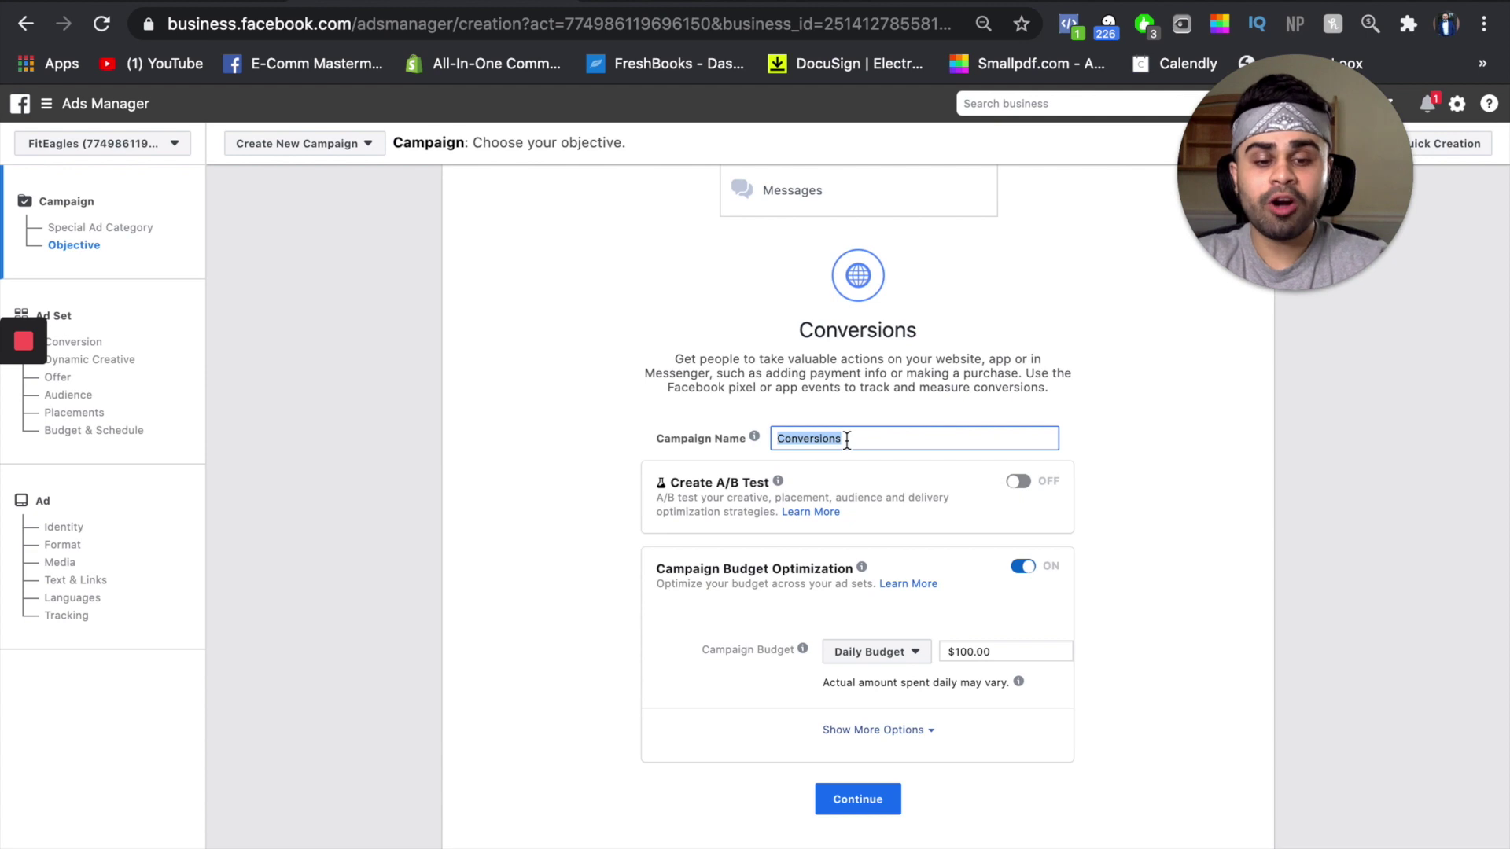
pyautogui.write('001 -')
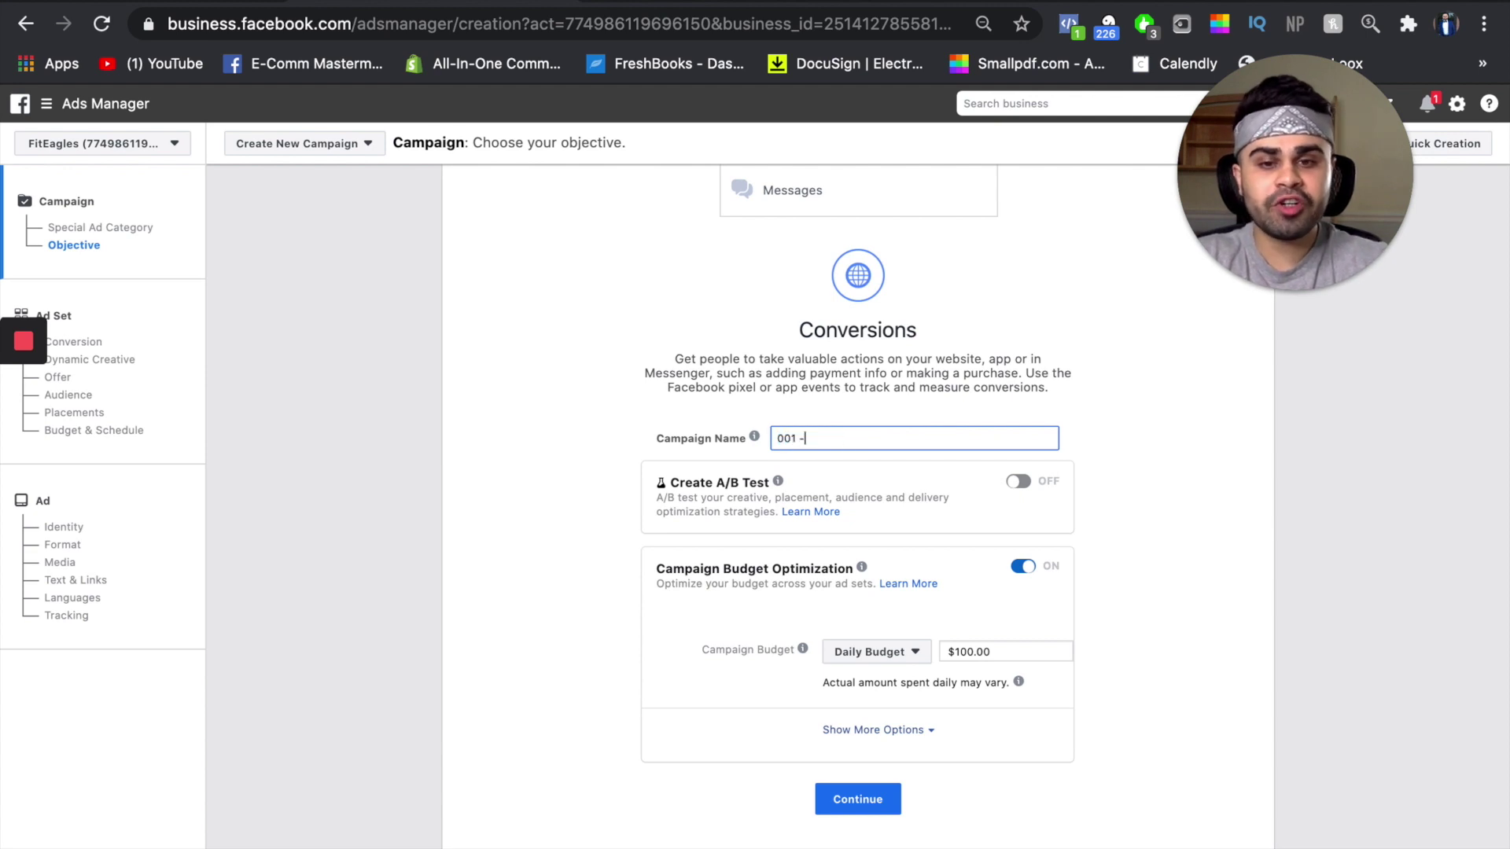
pyautogui.write(' Pilates F')
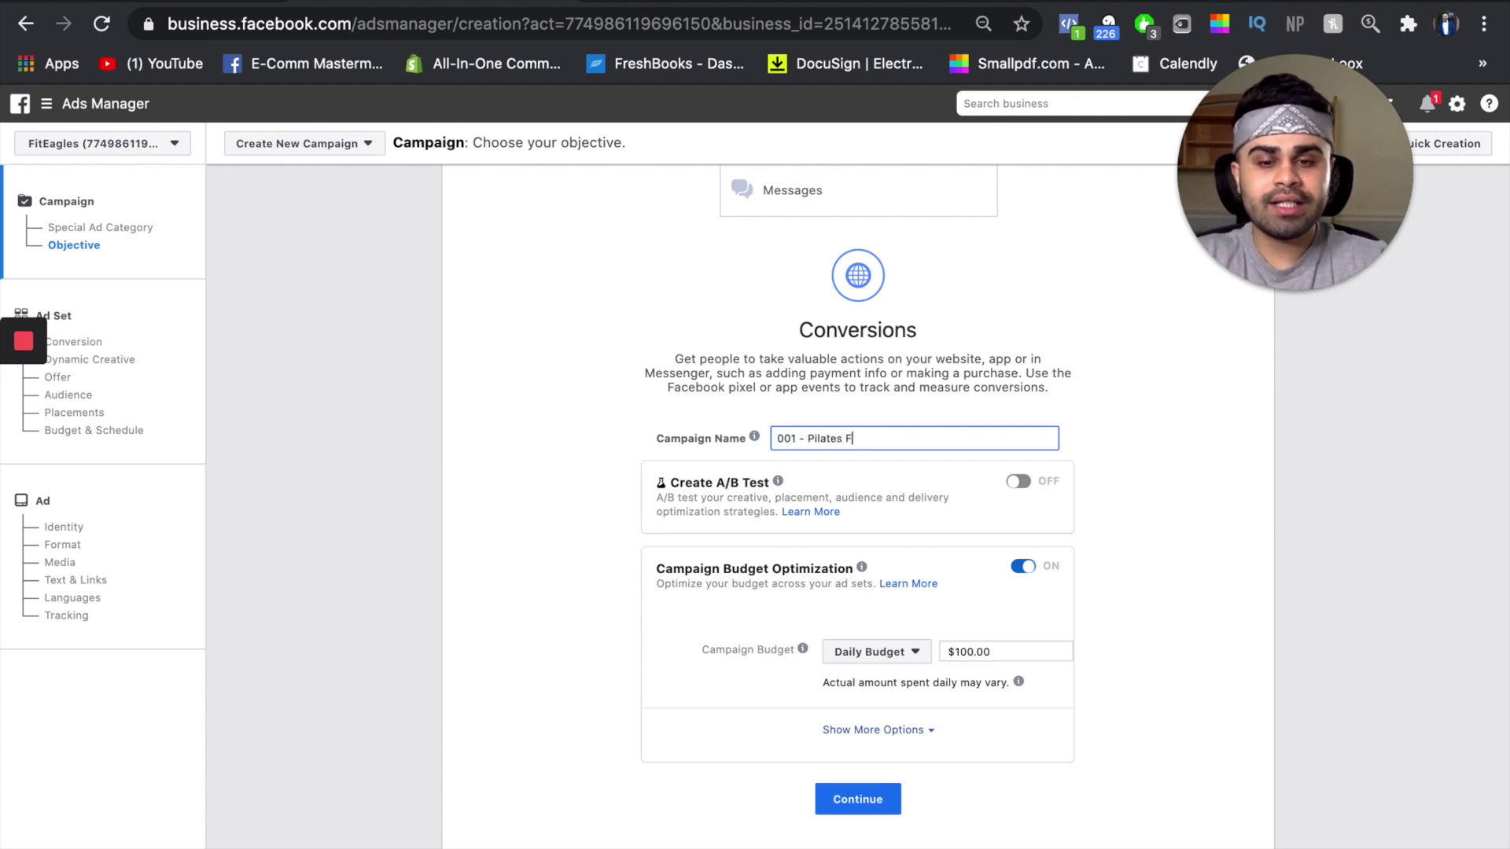
pyautogui.write('itness Ring -')
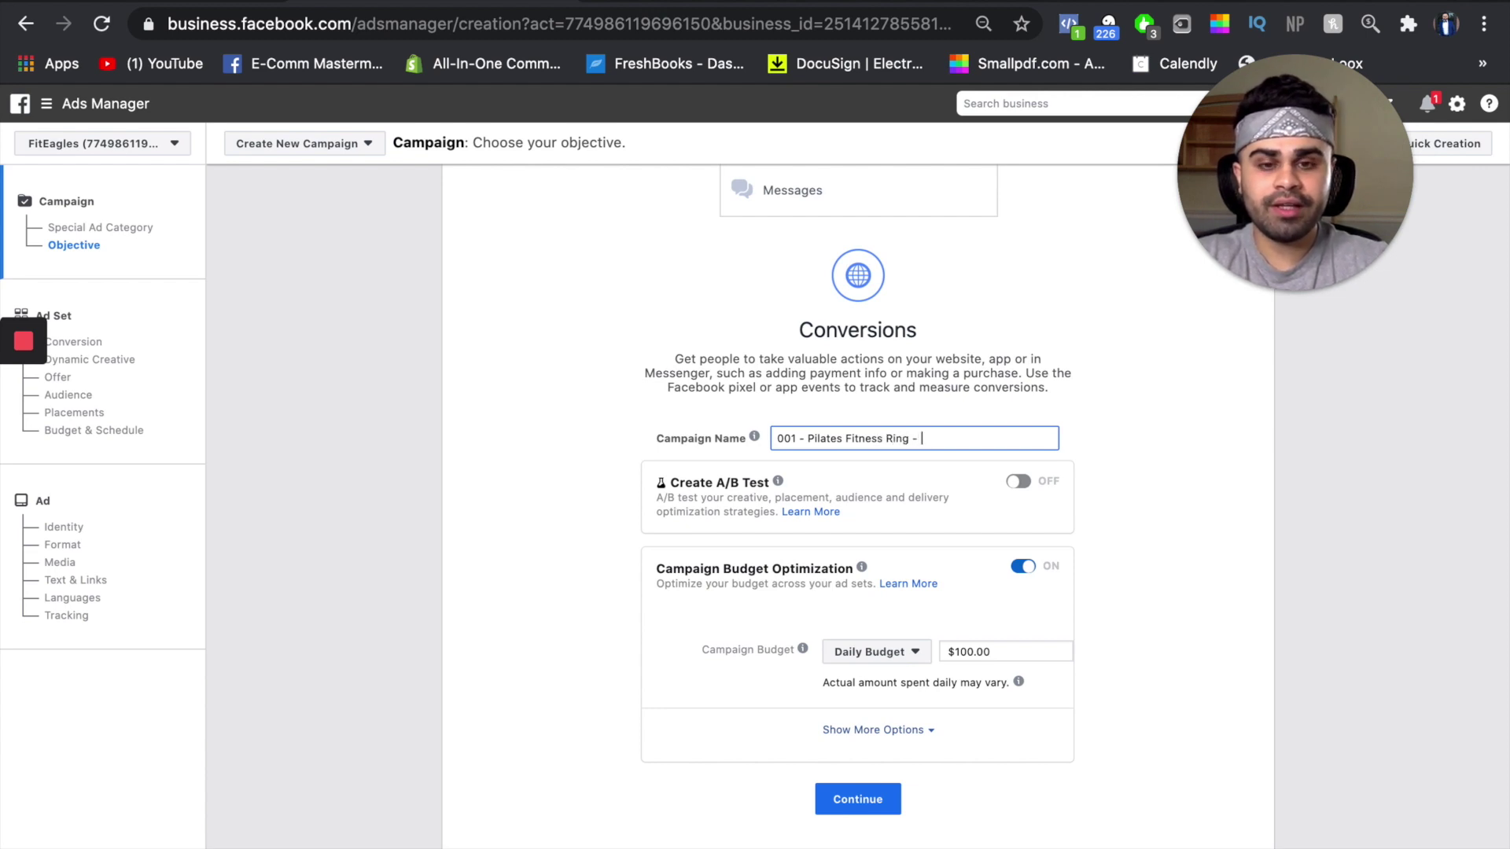
pyautogui.press('BackSpace')
pyautogui.press('BackSpace')
pyautogui.write('(Cold) Test')
pyautogui.press('BackSpace')
pyautogui.press('BackSpace')
pyautogui.press('BackSpace')
pyautogui.press('BackSpace')
pyautogui.press('BackSpace')
pyautogui.press('BackSpace')
pyautogui.write('Test 1) - W')
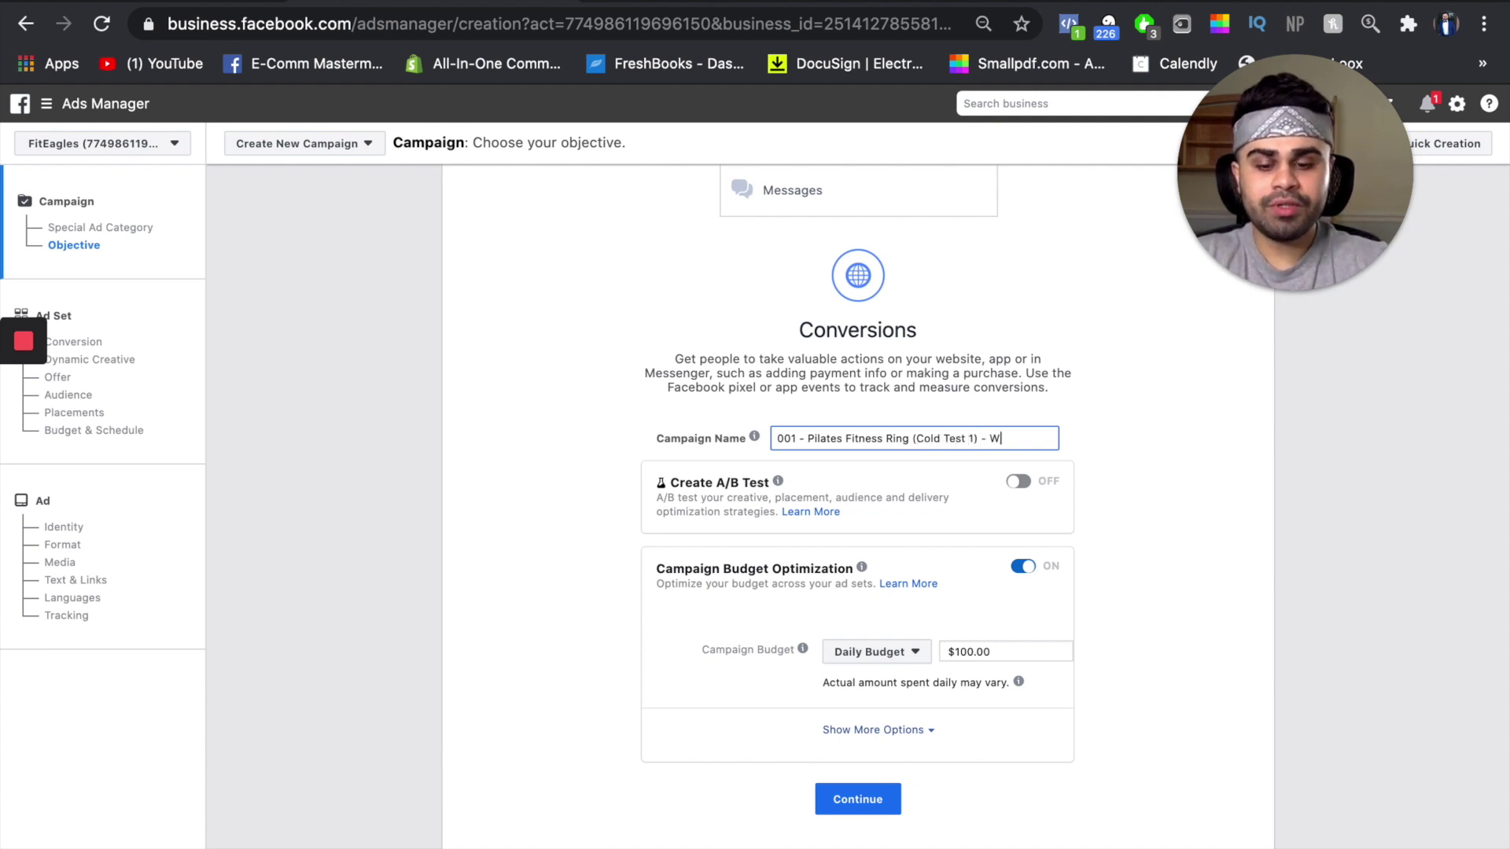
pyautogui.write('VC')
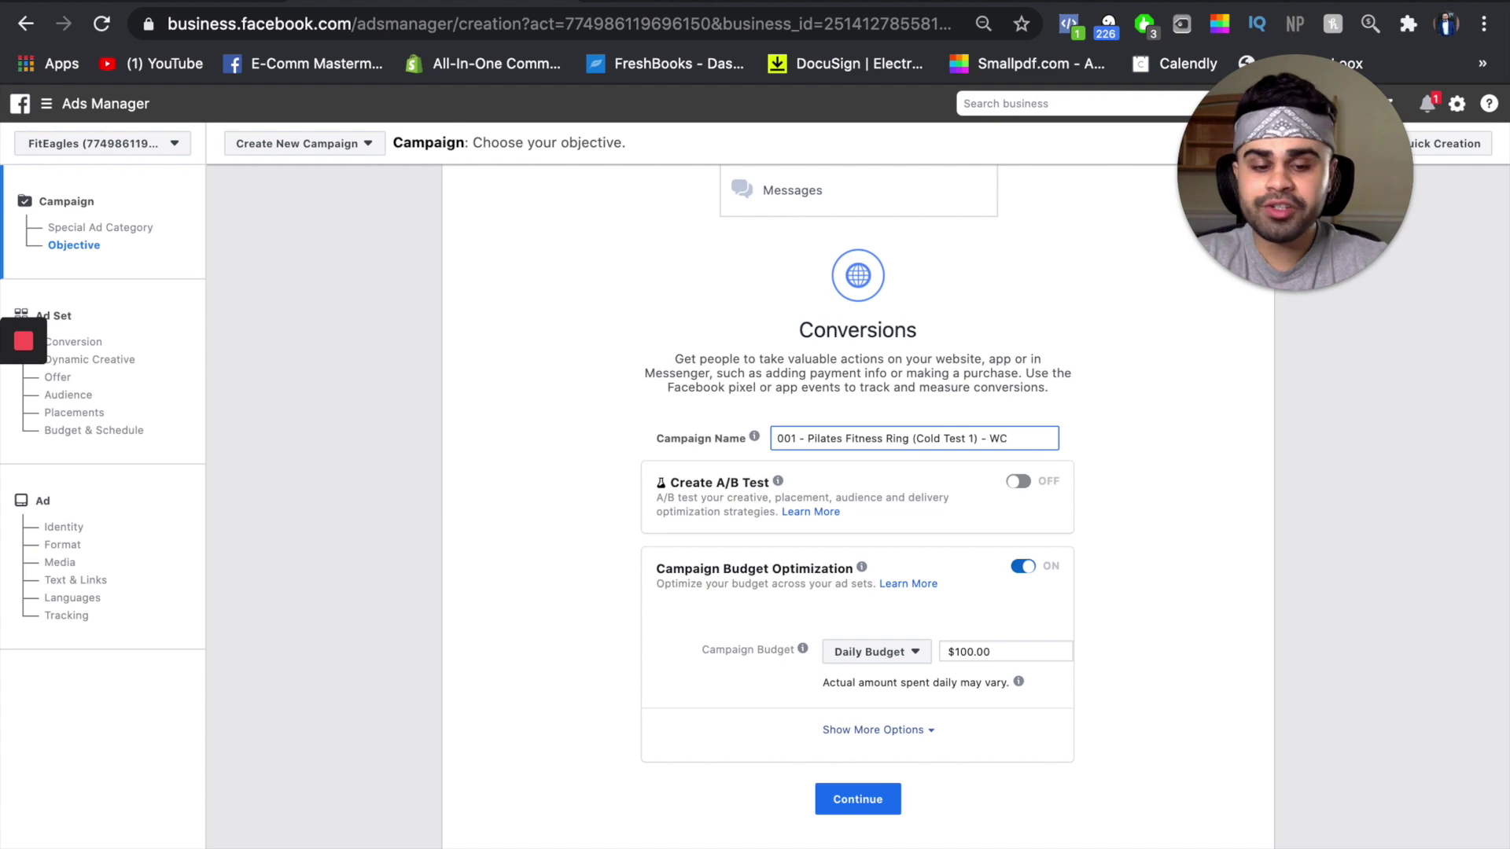
pyautogui.write('/PUR')
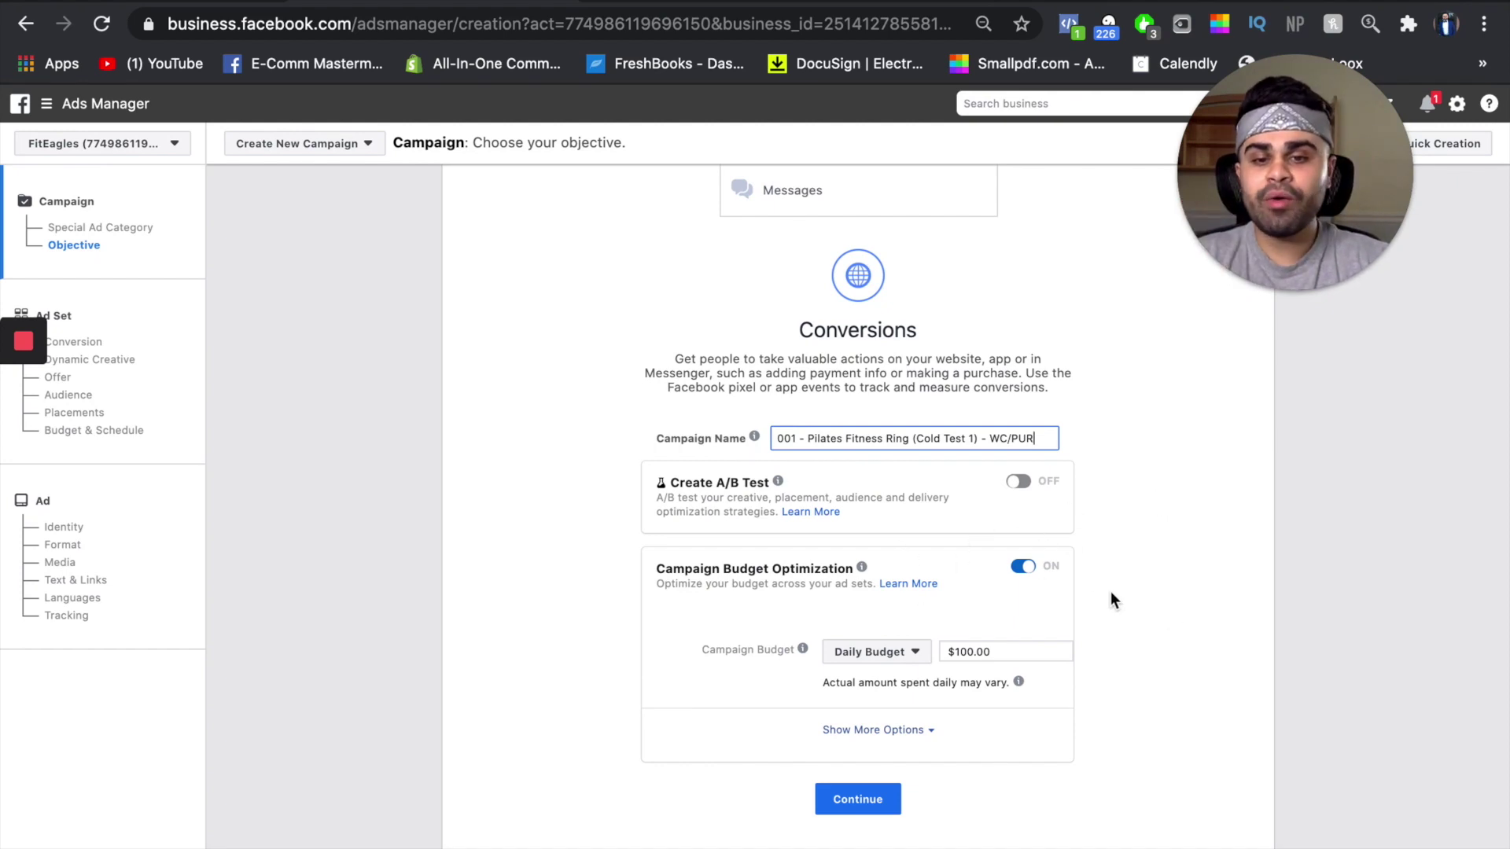
# Turn off Campaign Budget Optimization and continue to the ad set setup.
pyautogui.click(1023, 567)
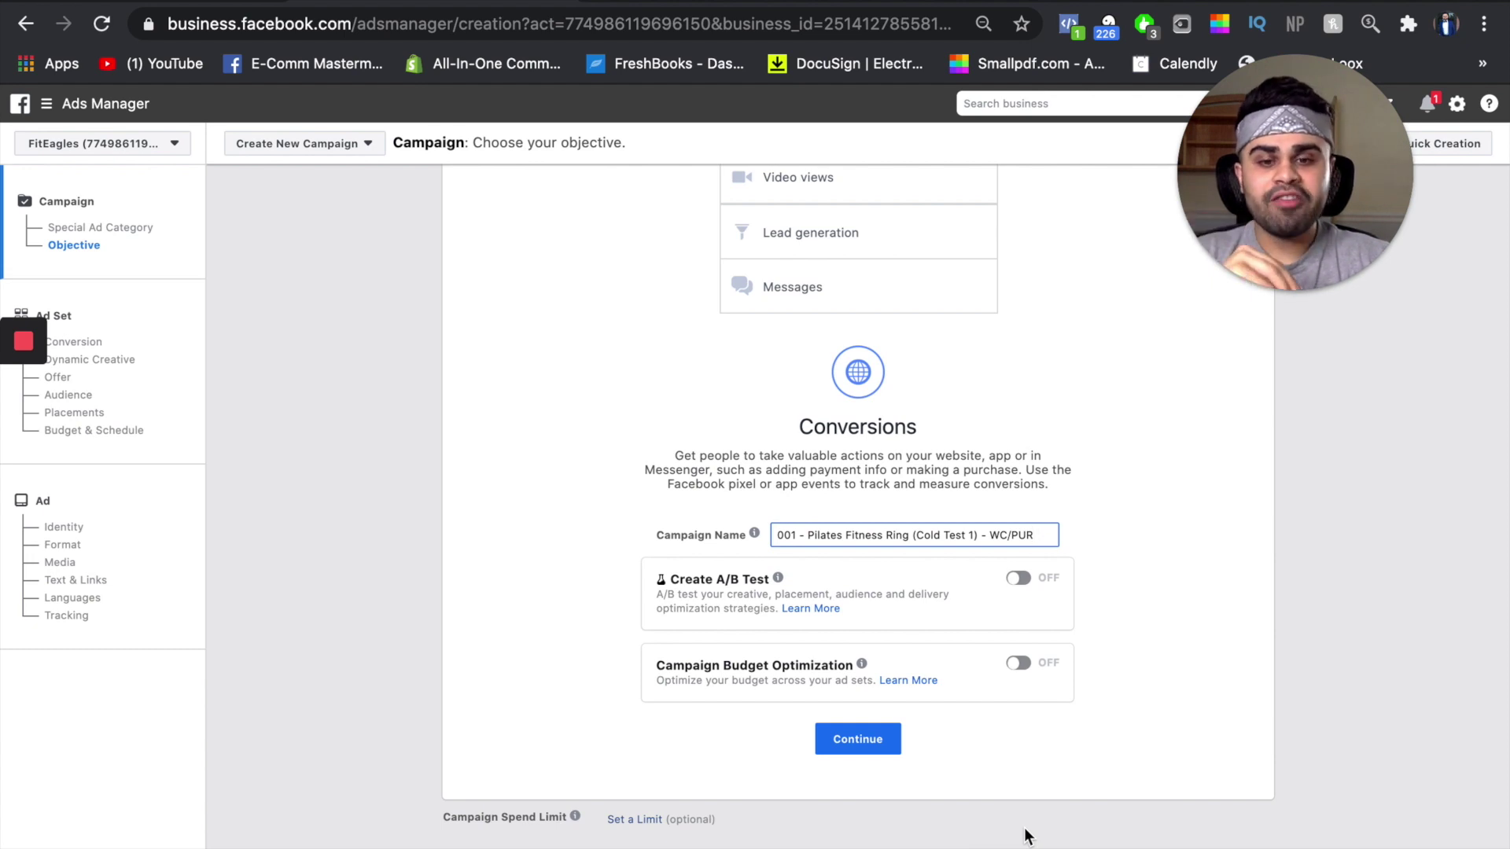
pyautogui.click(873, 740)
pyautogui.click(873, 739)
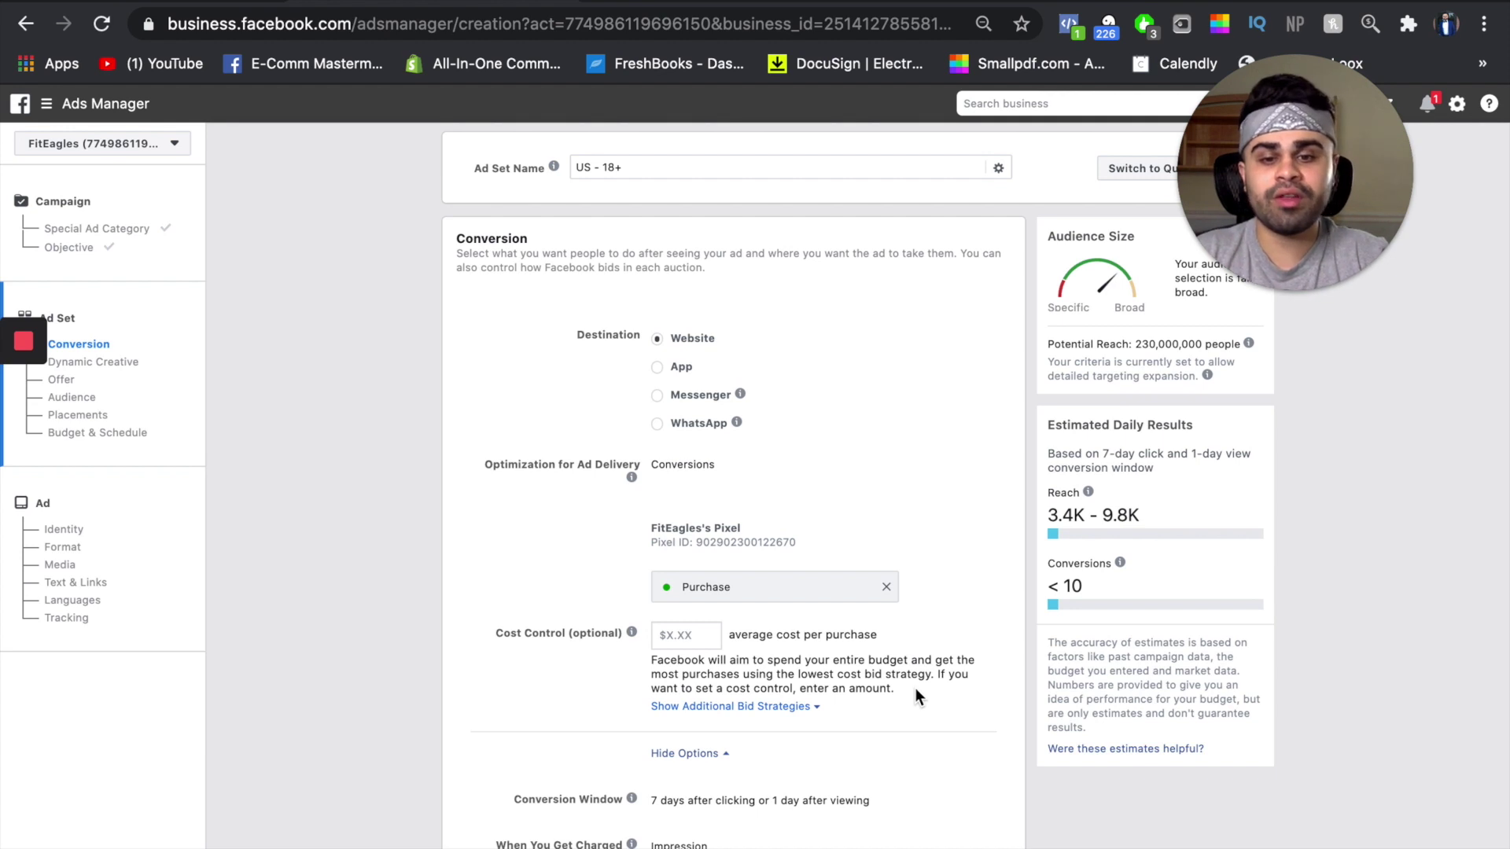
# Restrict the audience's location targeting to "People living in this location".
pyautogui.scroll(-2, 915, 688)
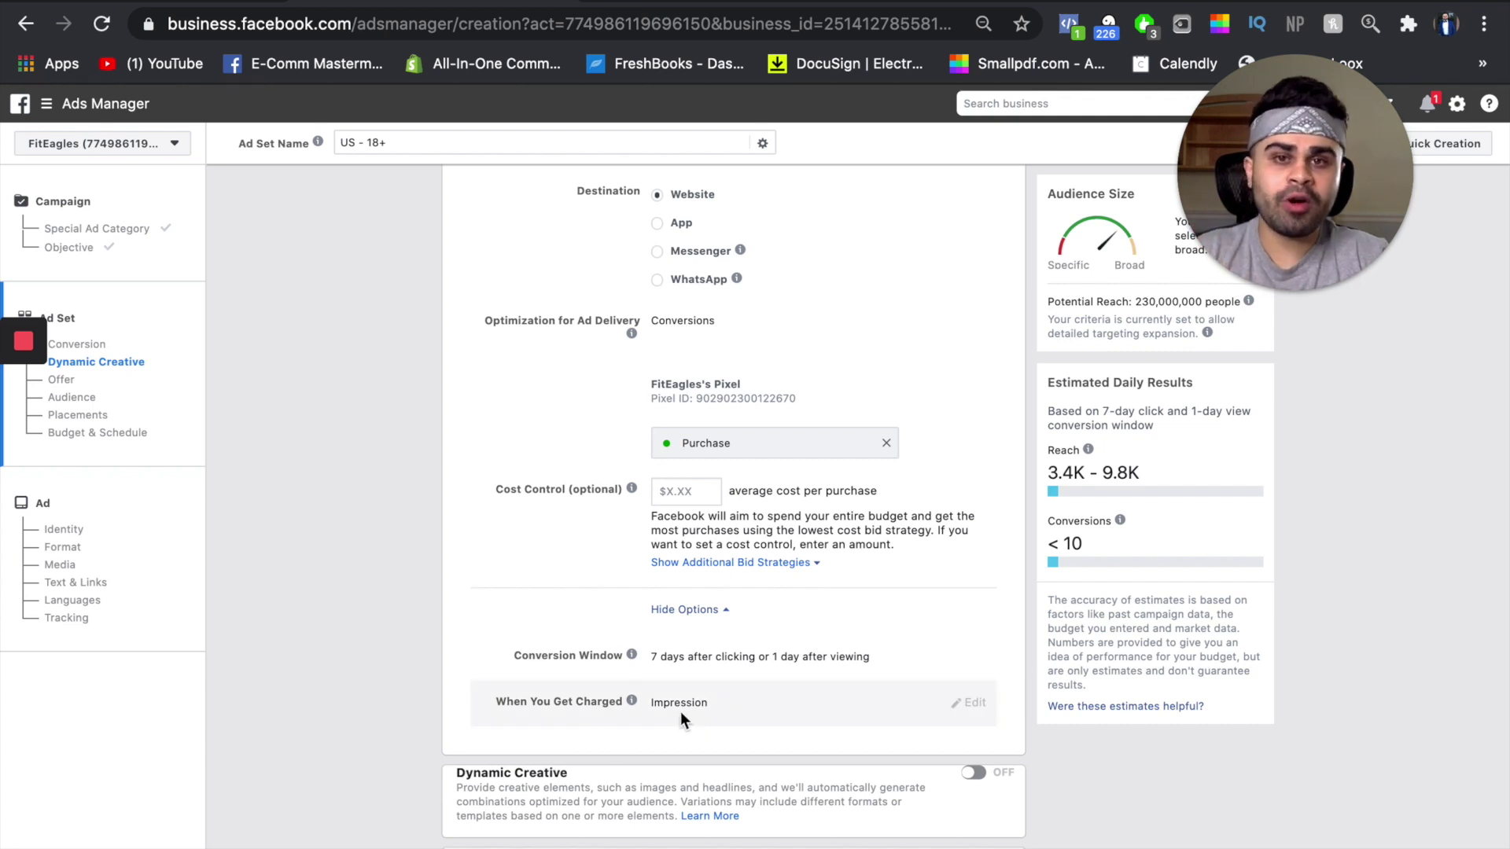
pyautogui.scroll(-3, 691, 667)
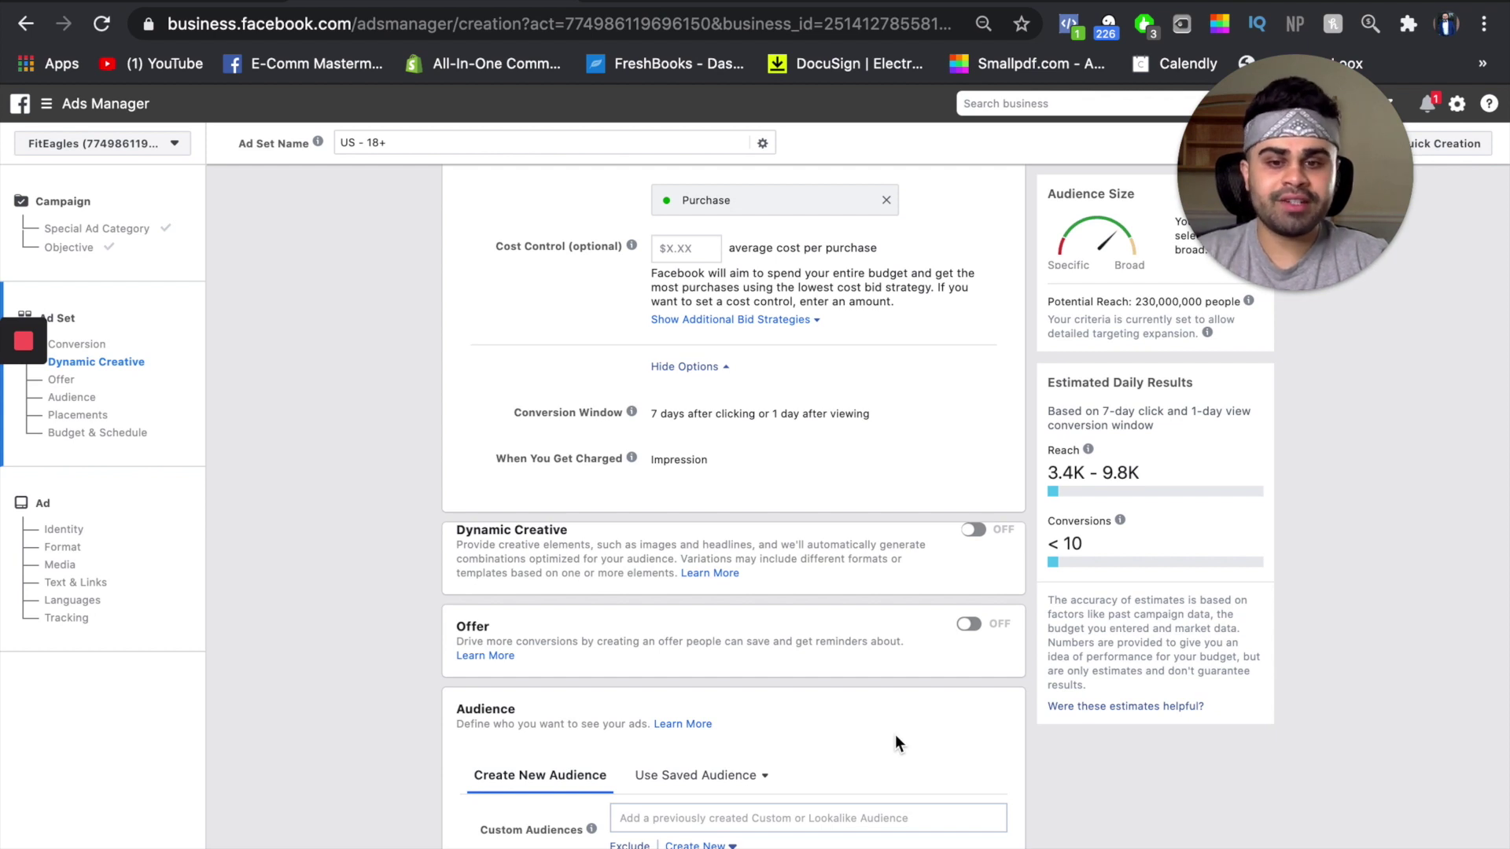
pyautogui.scroll(-3, 895, 744)
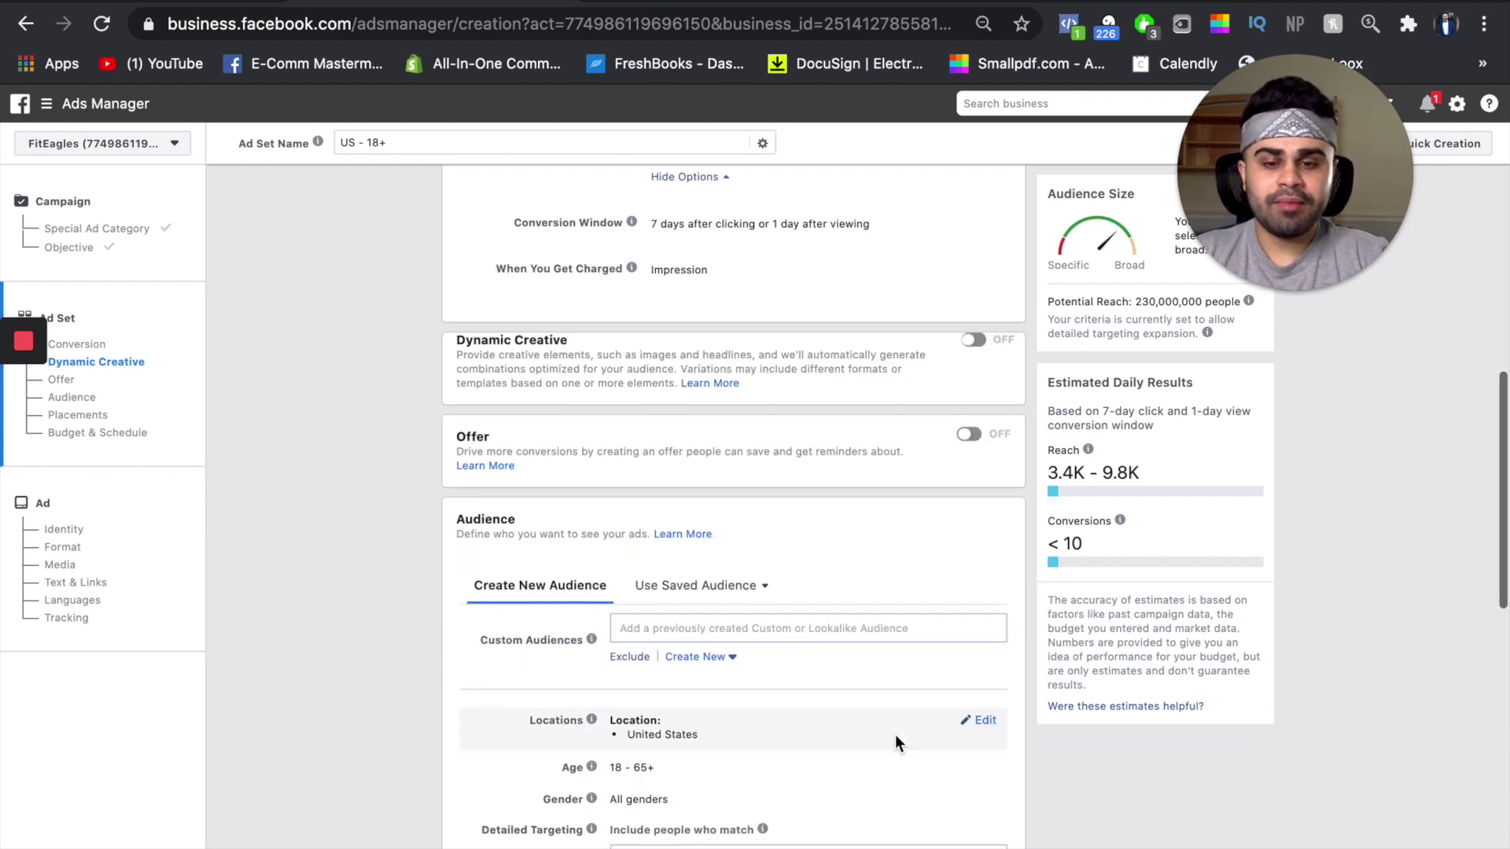
pyautogui.scroll(-3, 835, 708)
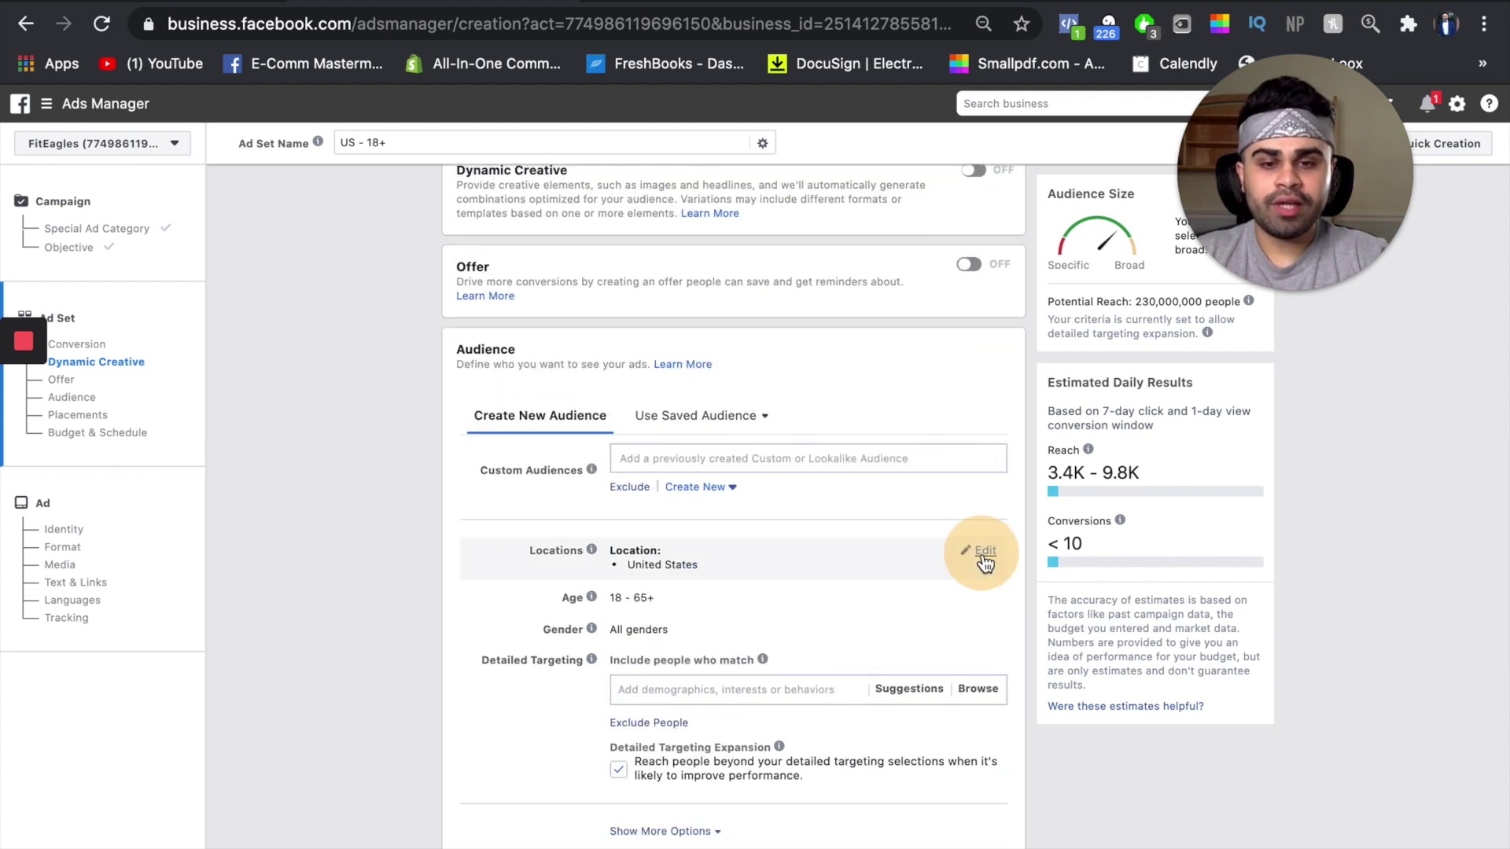
pyautogui.click(983, 554)
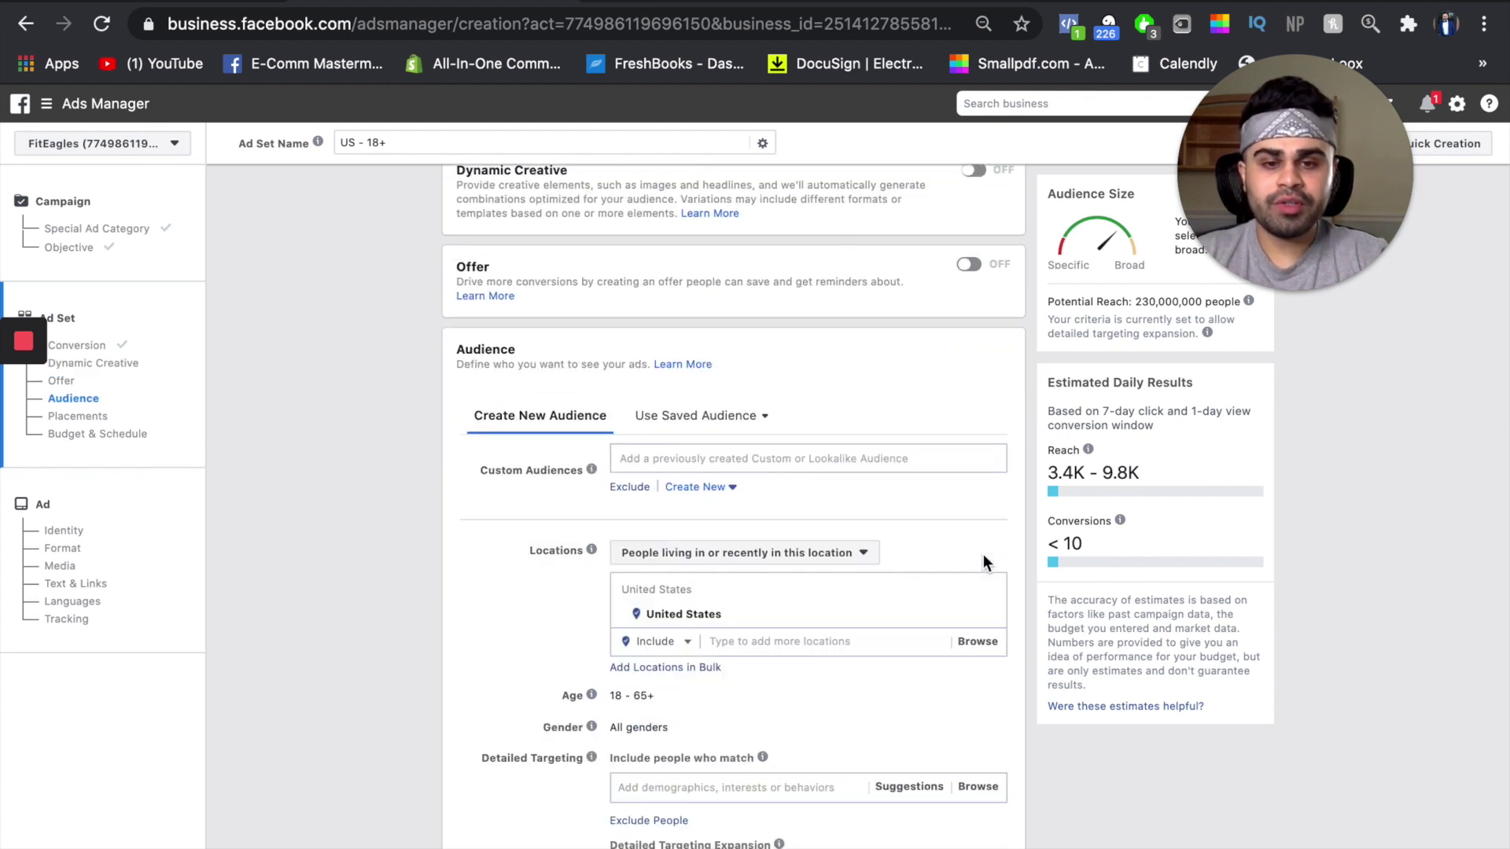
pyautogui.click(857, 555)
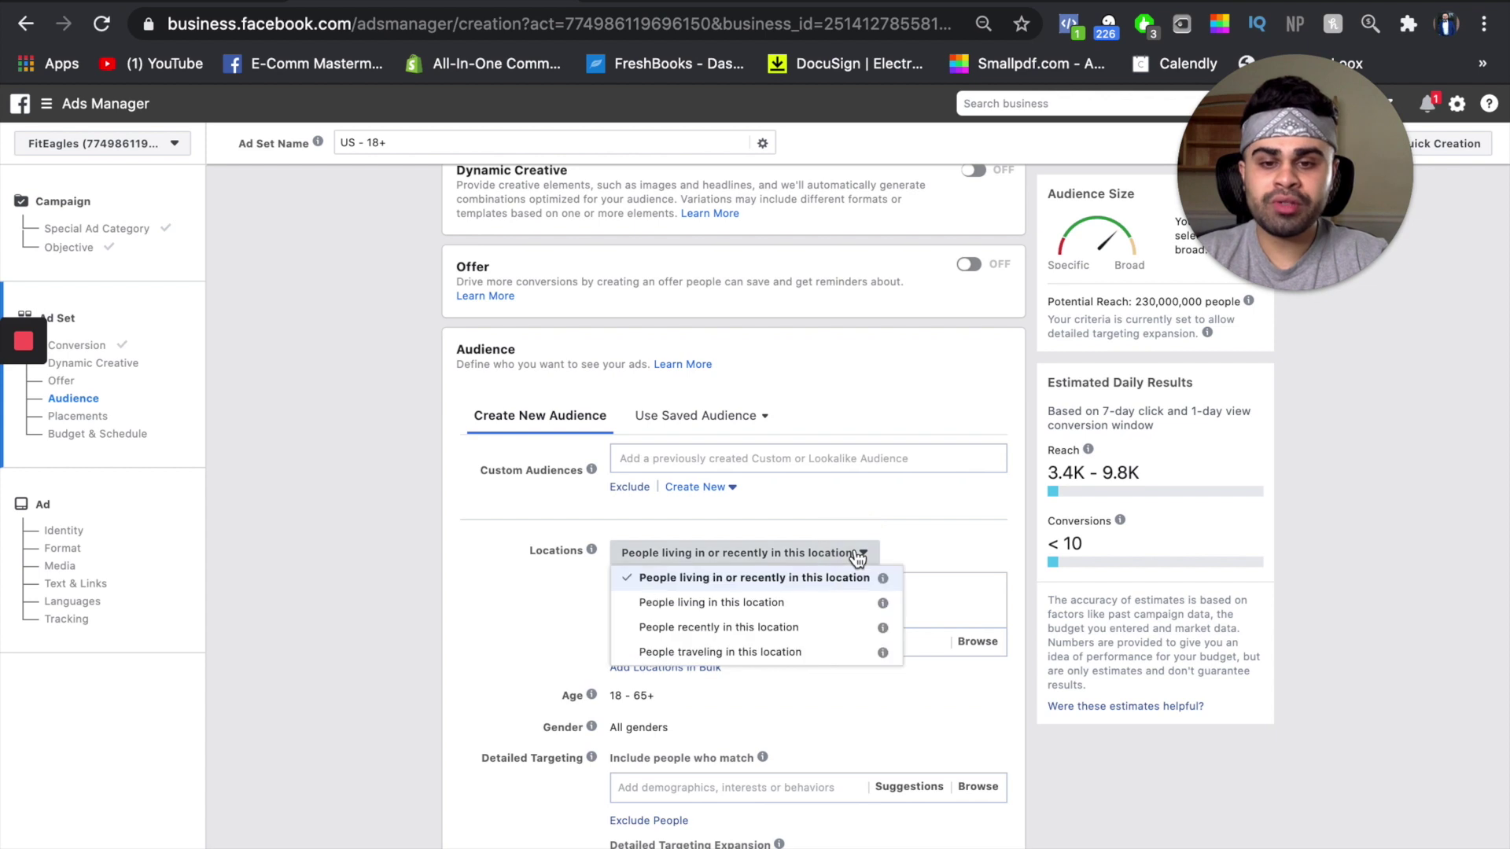
pyautogui.click(766, 613)
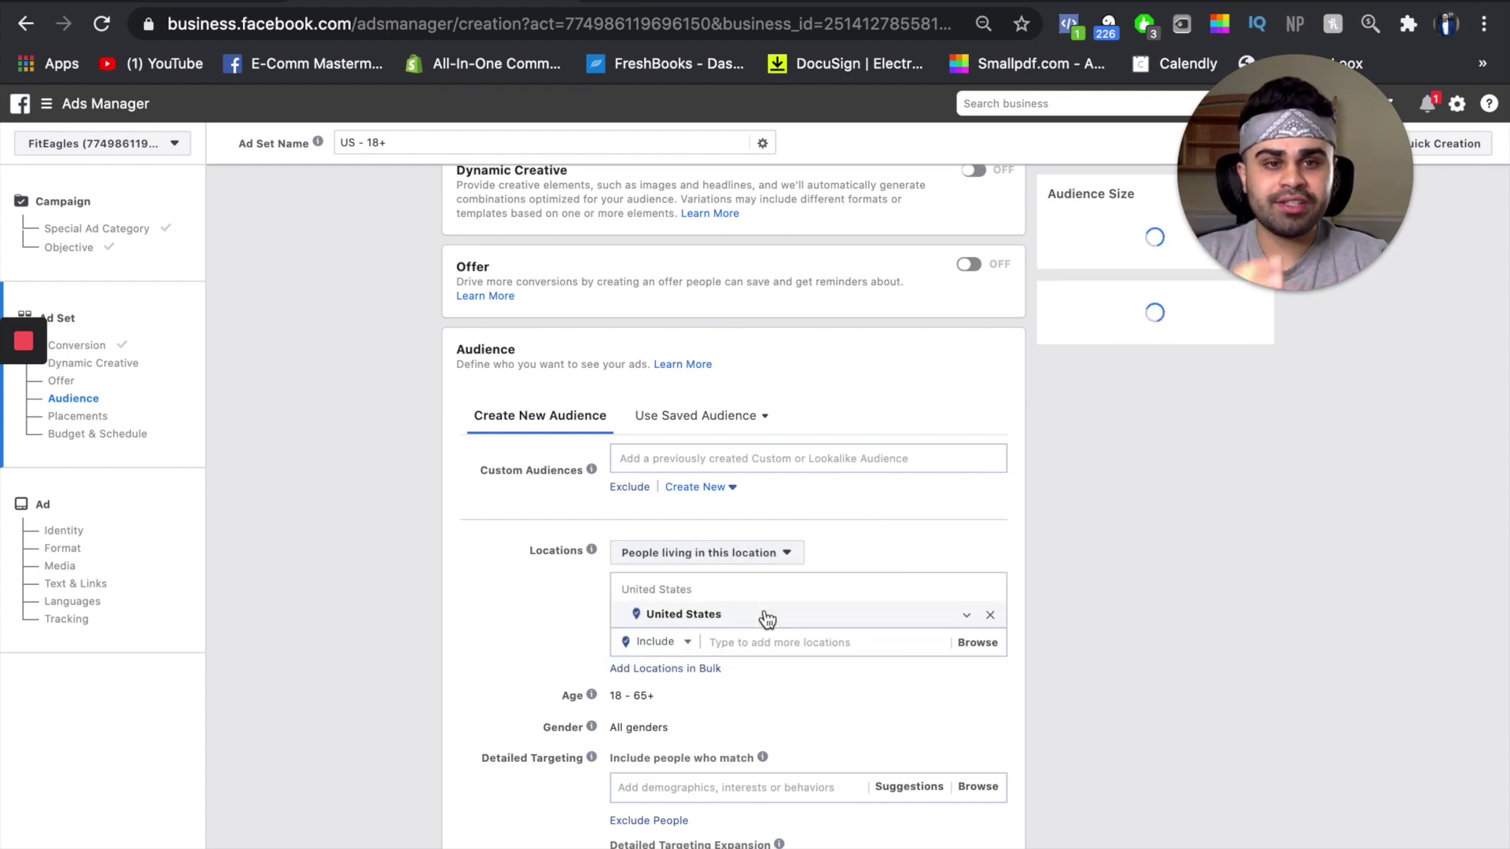
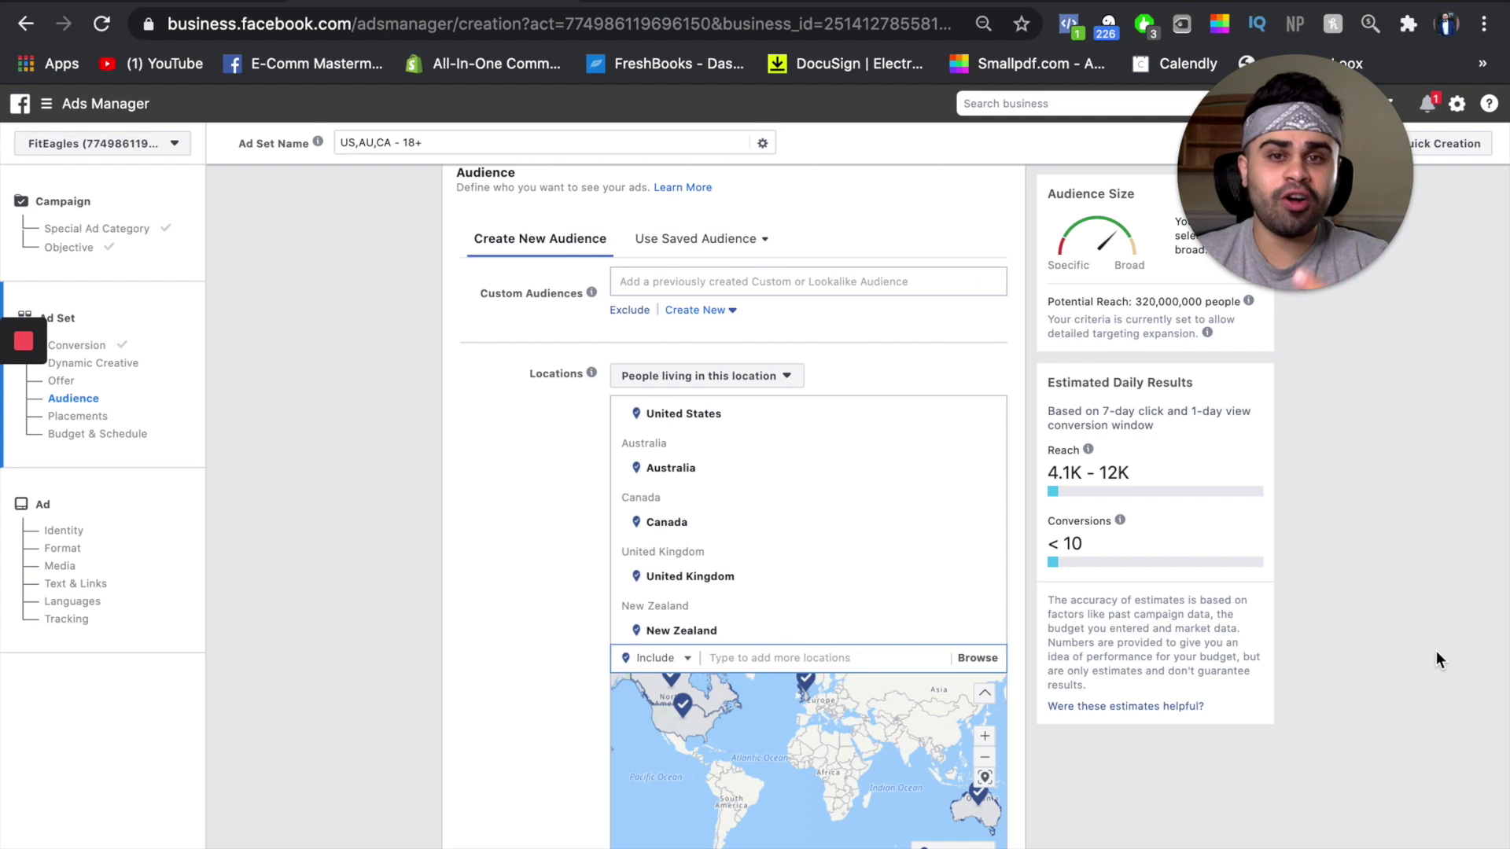
# Set the audience gender to Women and turn off Detailed Targeting Expansion.
pyautogui.scroll(-5, 927, 633)
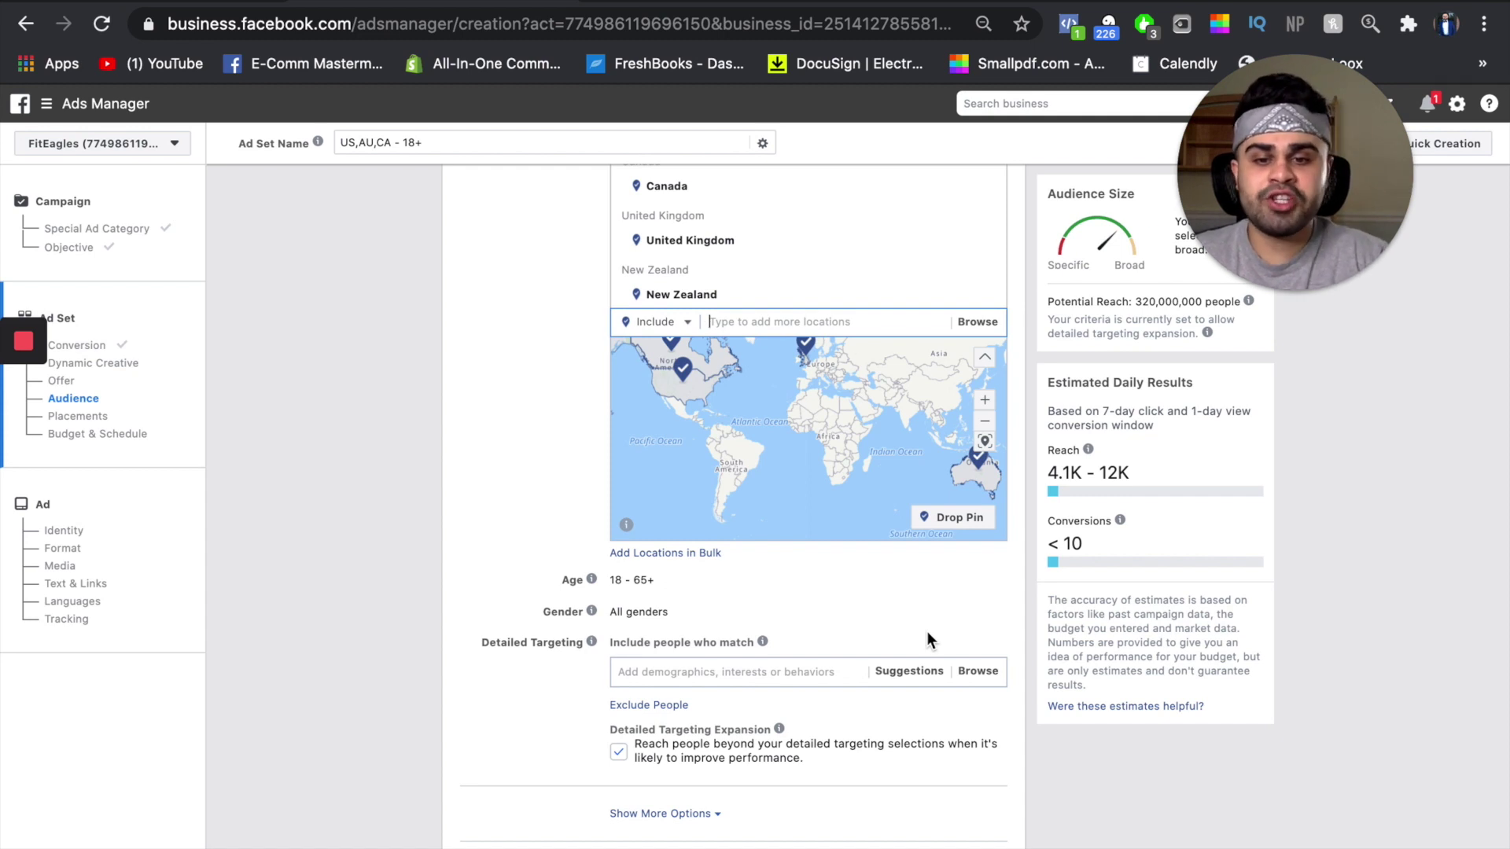
pyautogui.click(720, 614)
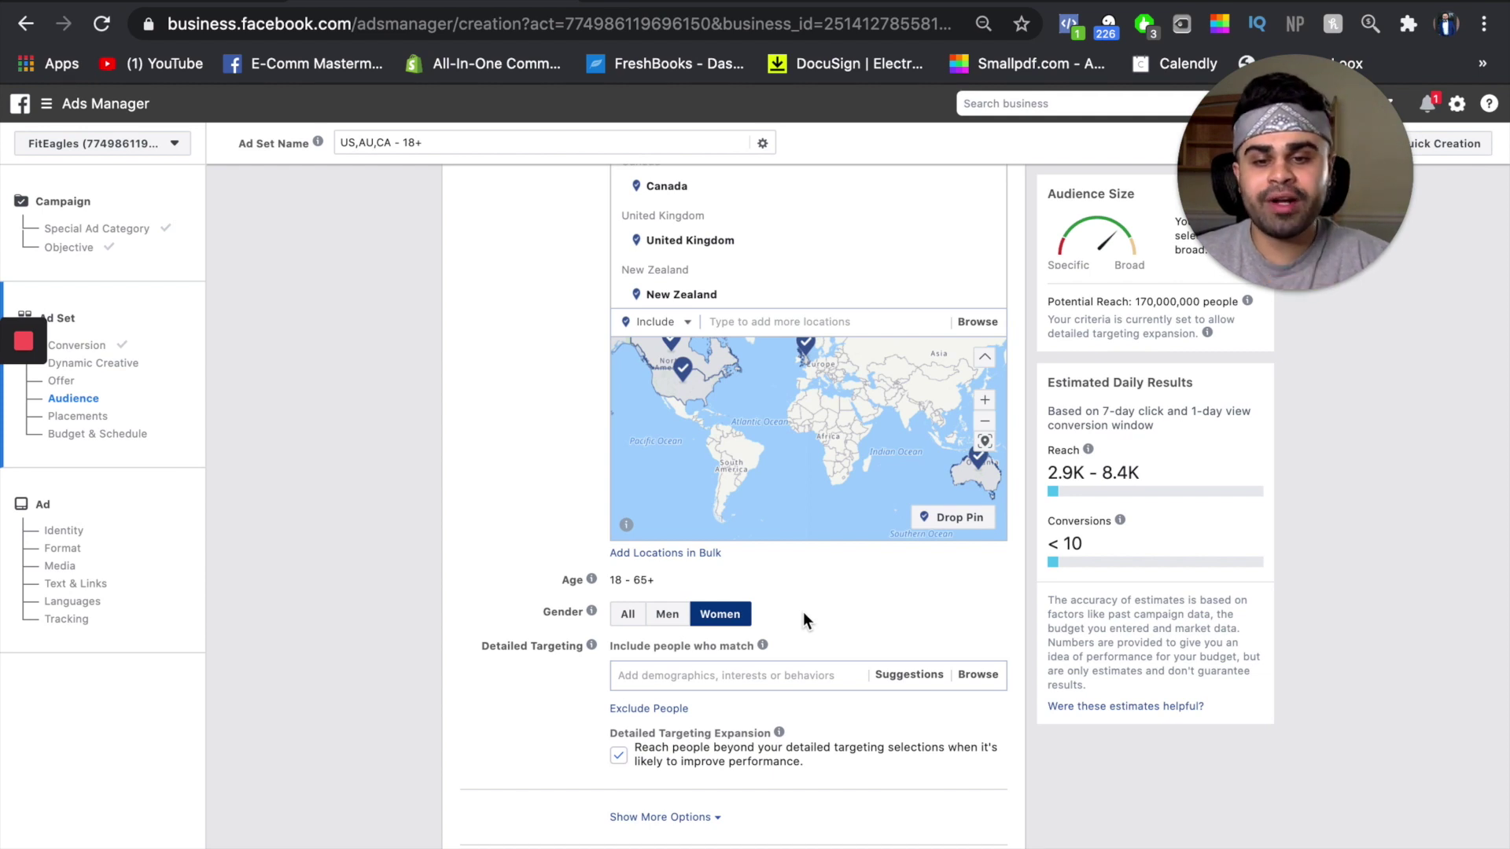
pyautogui.scroll(-5, 795, 621)
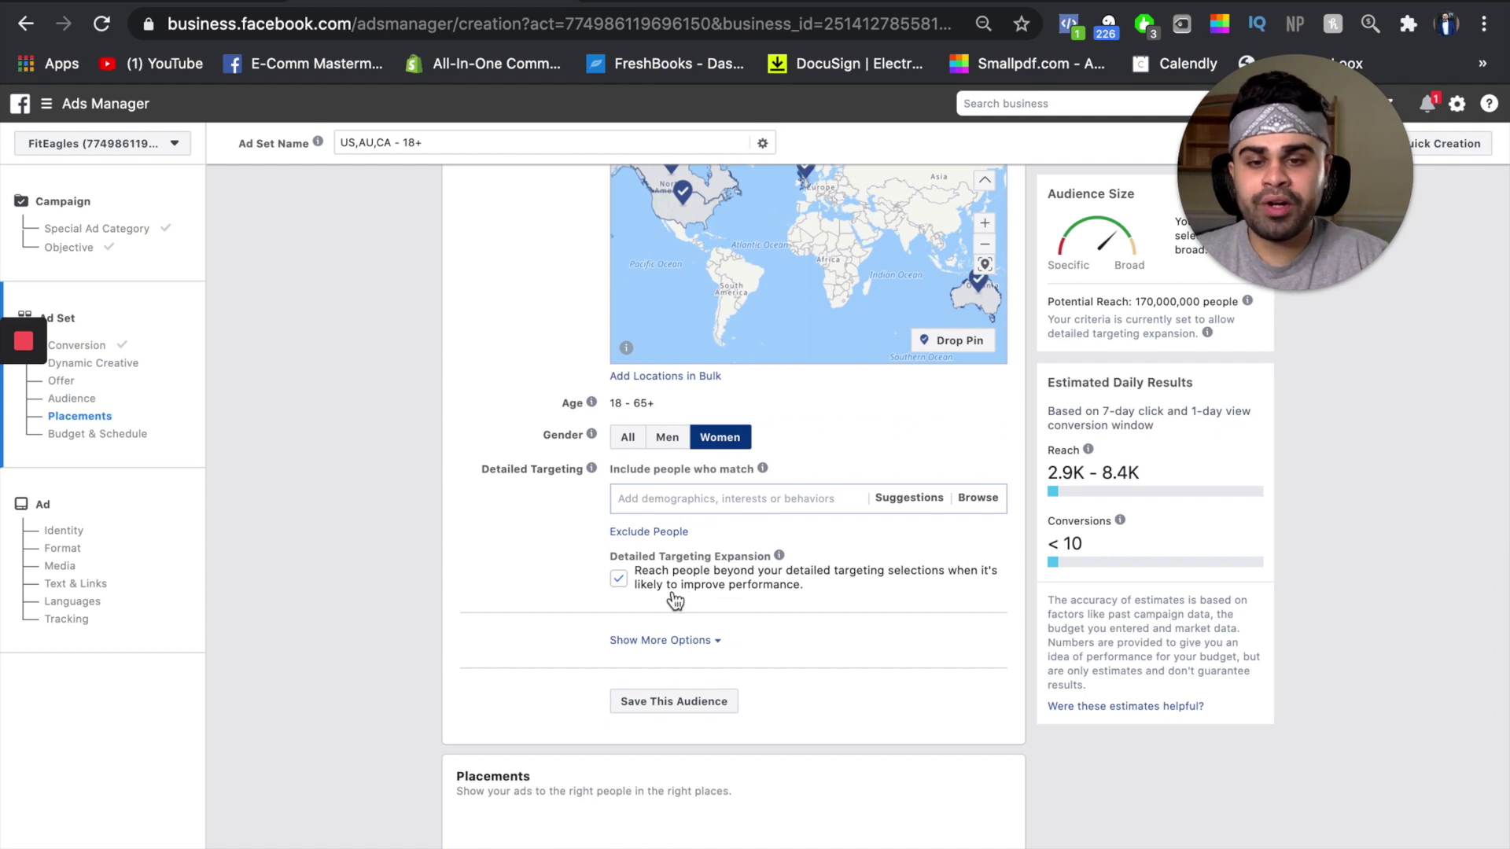
pyautogui.click(619, 582)
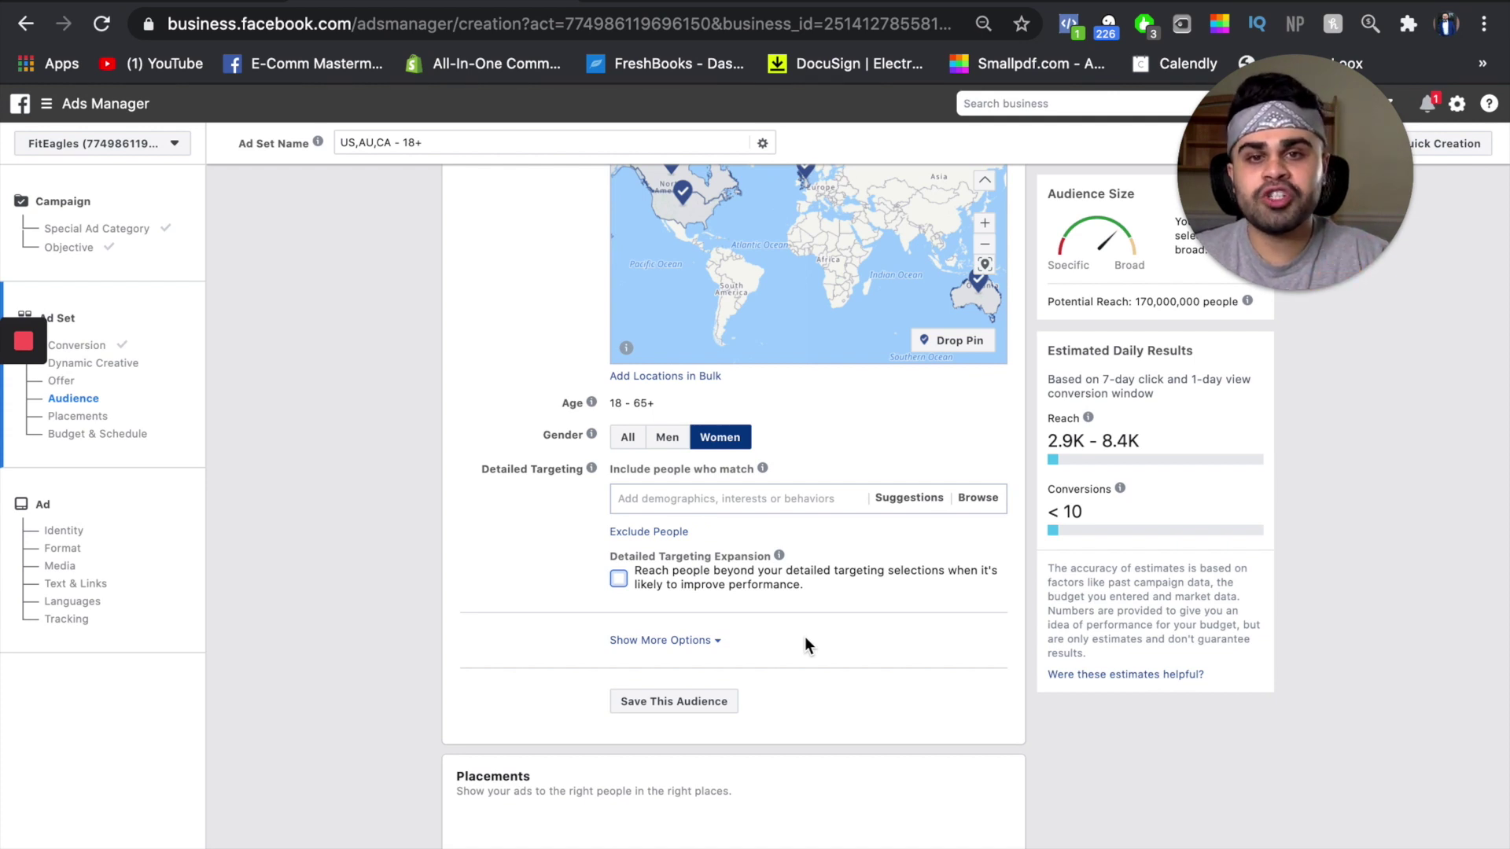
# Show the additional audience options and set the audience language to English (All).
pyautogui.click(676, 640)
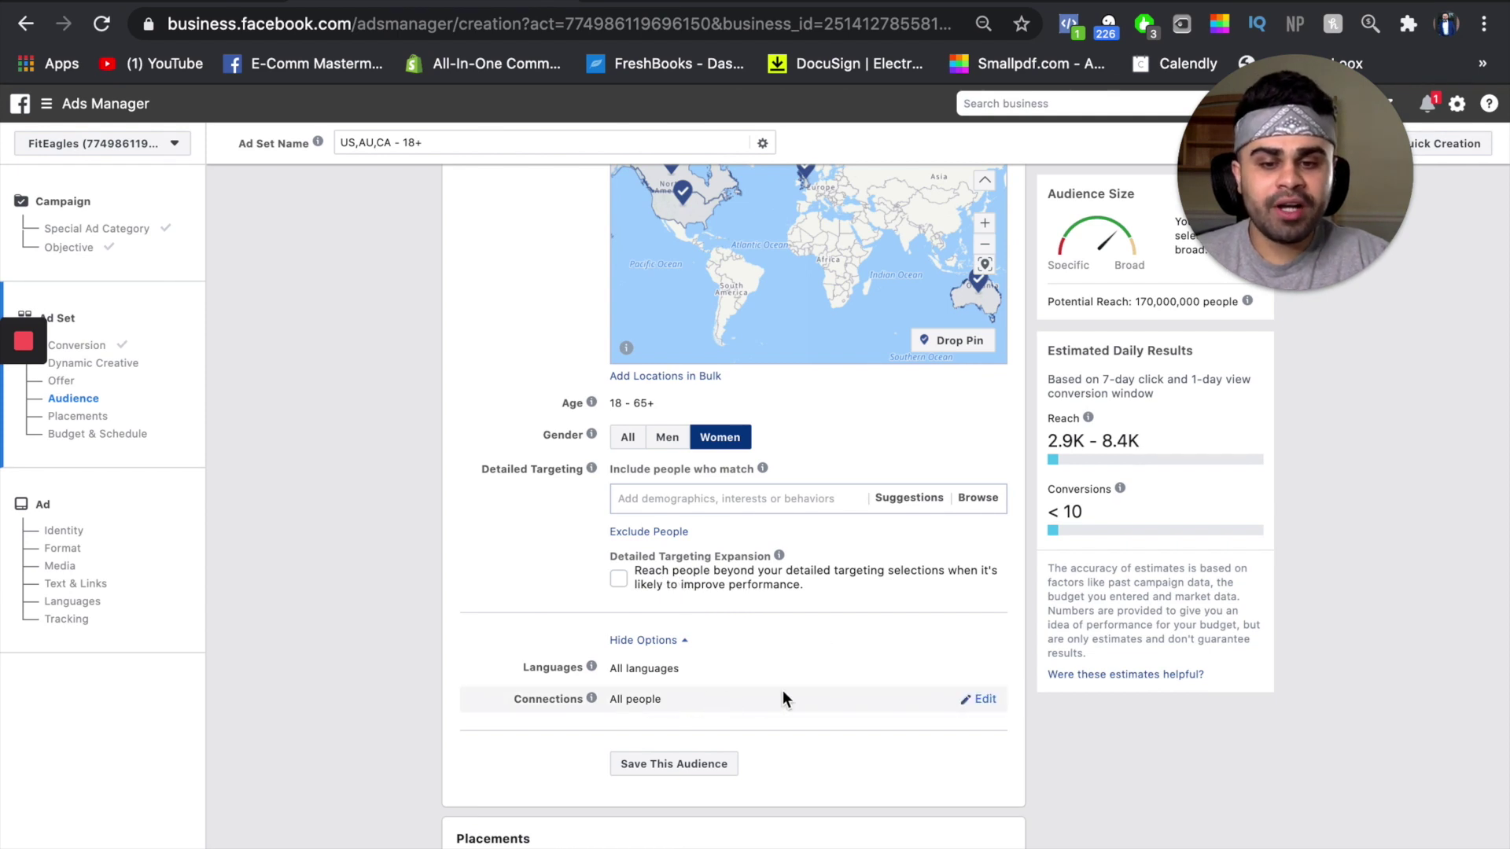
pyautogui.click(984, 673)
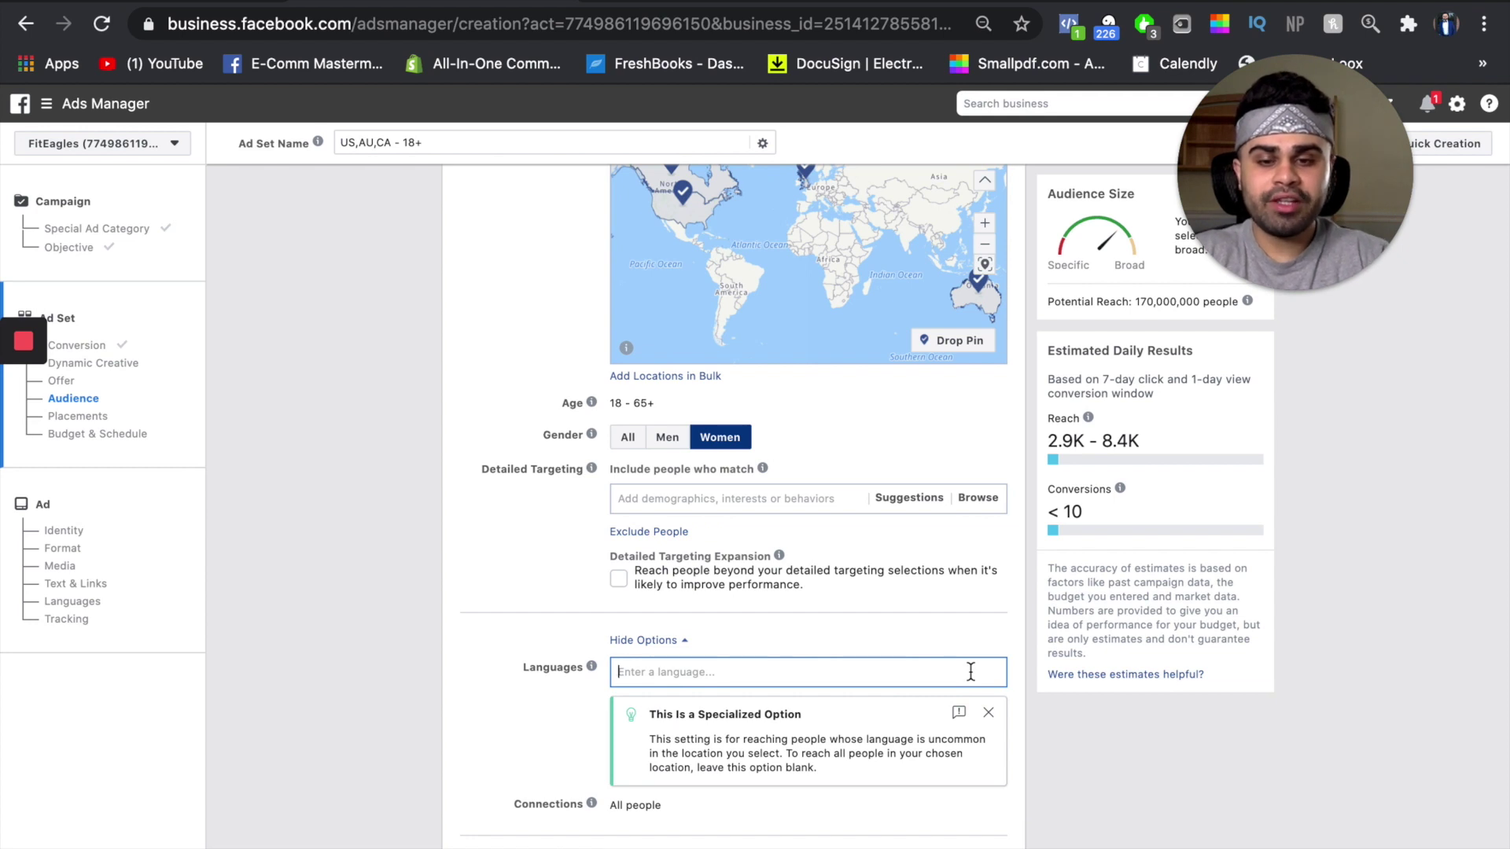
pyautogui.write('english')
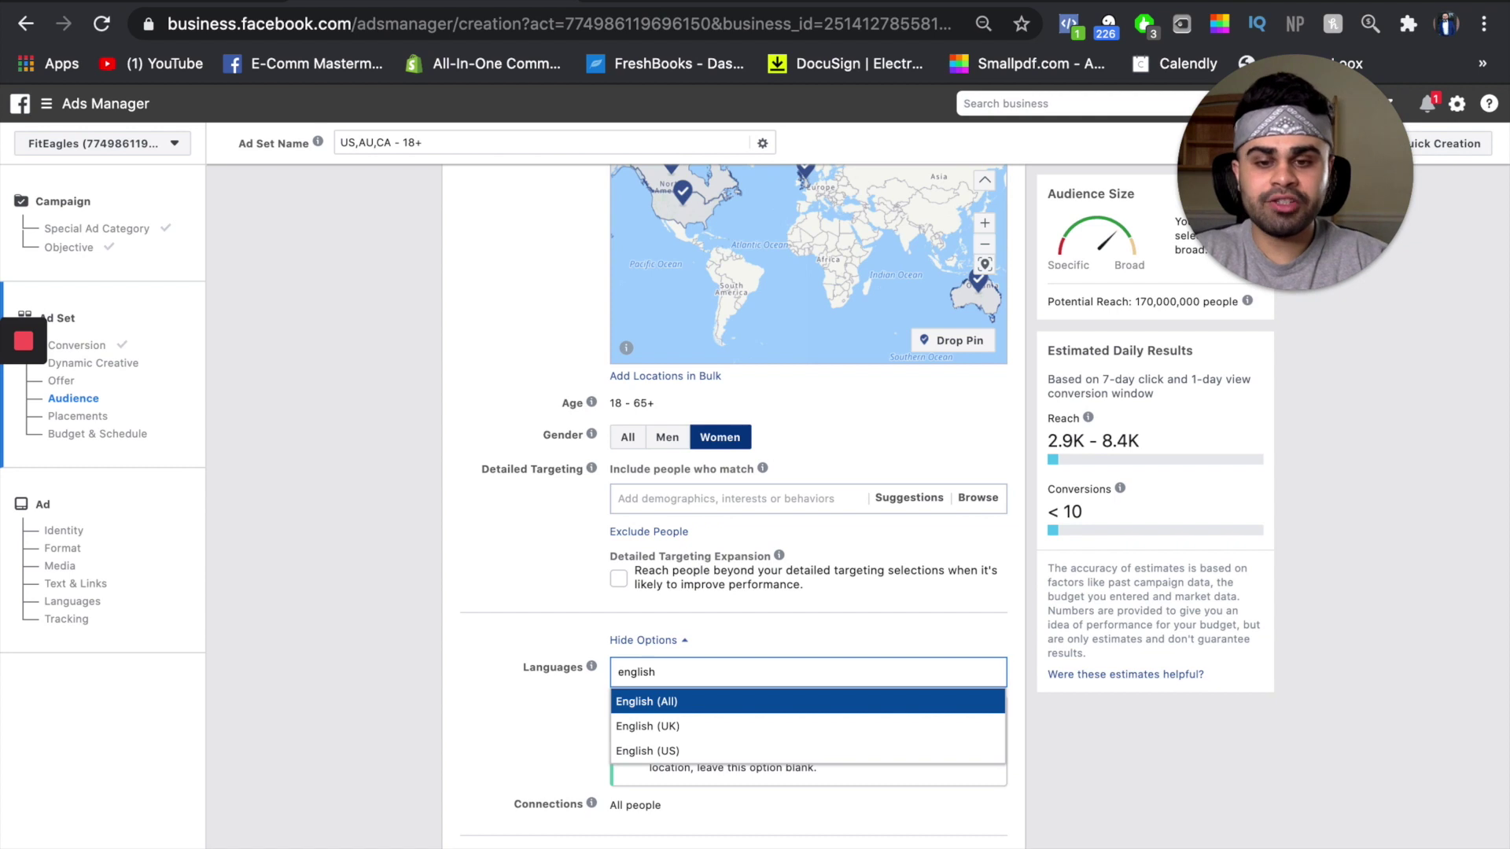
pyautogui.press('Return')
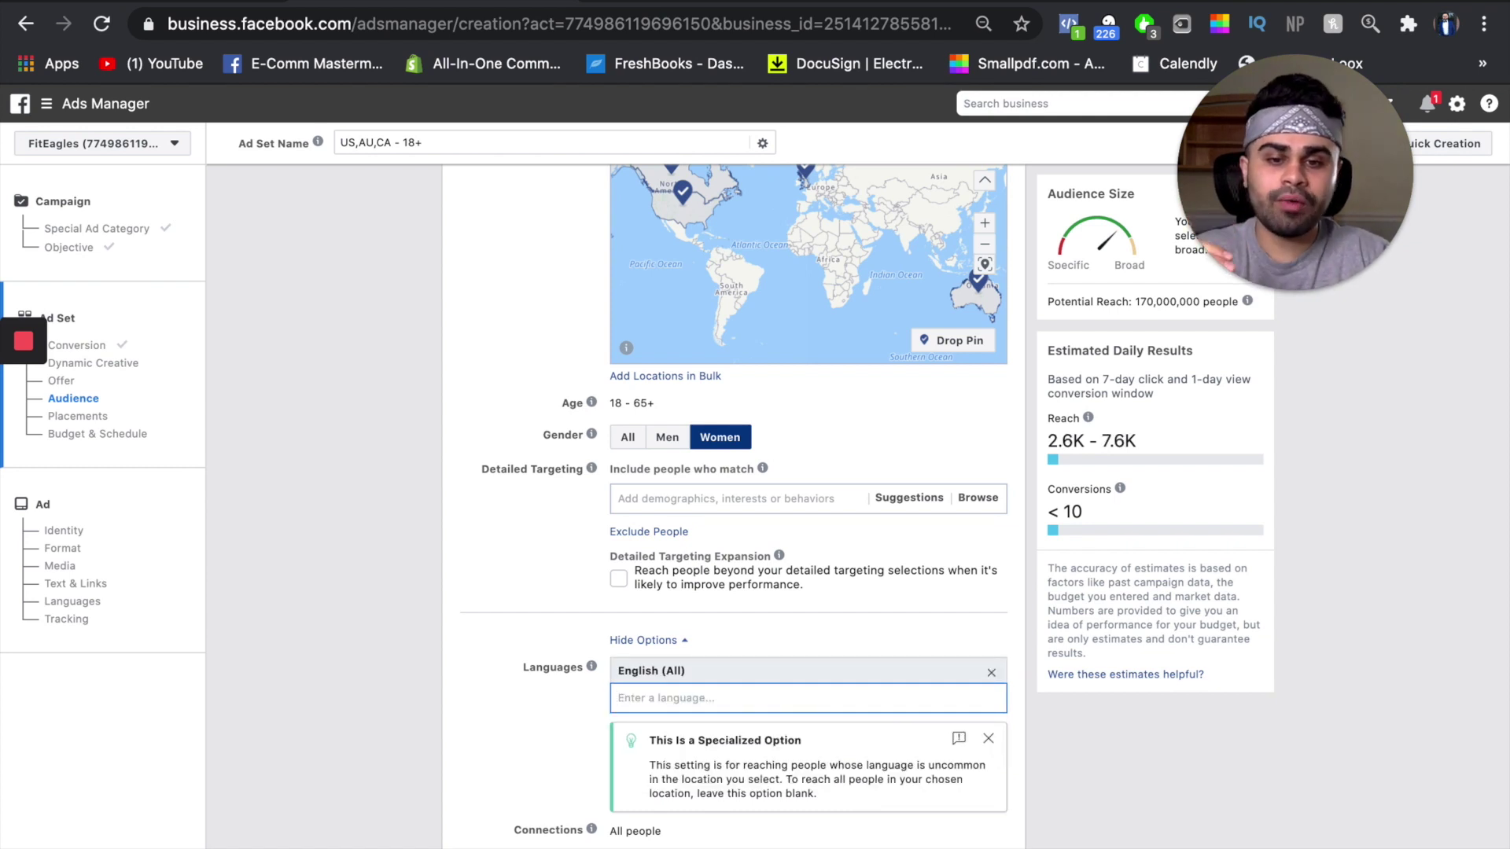
# Review the ad set's manual placements across feeds, stories, in-stream, search, messages, in-article and apps.
pyautogui.scroll(-8, 734, 504)
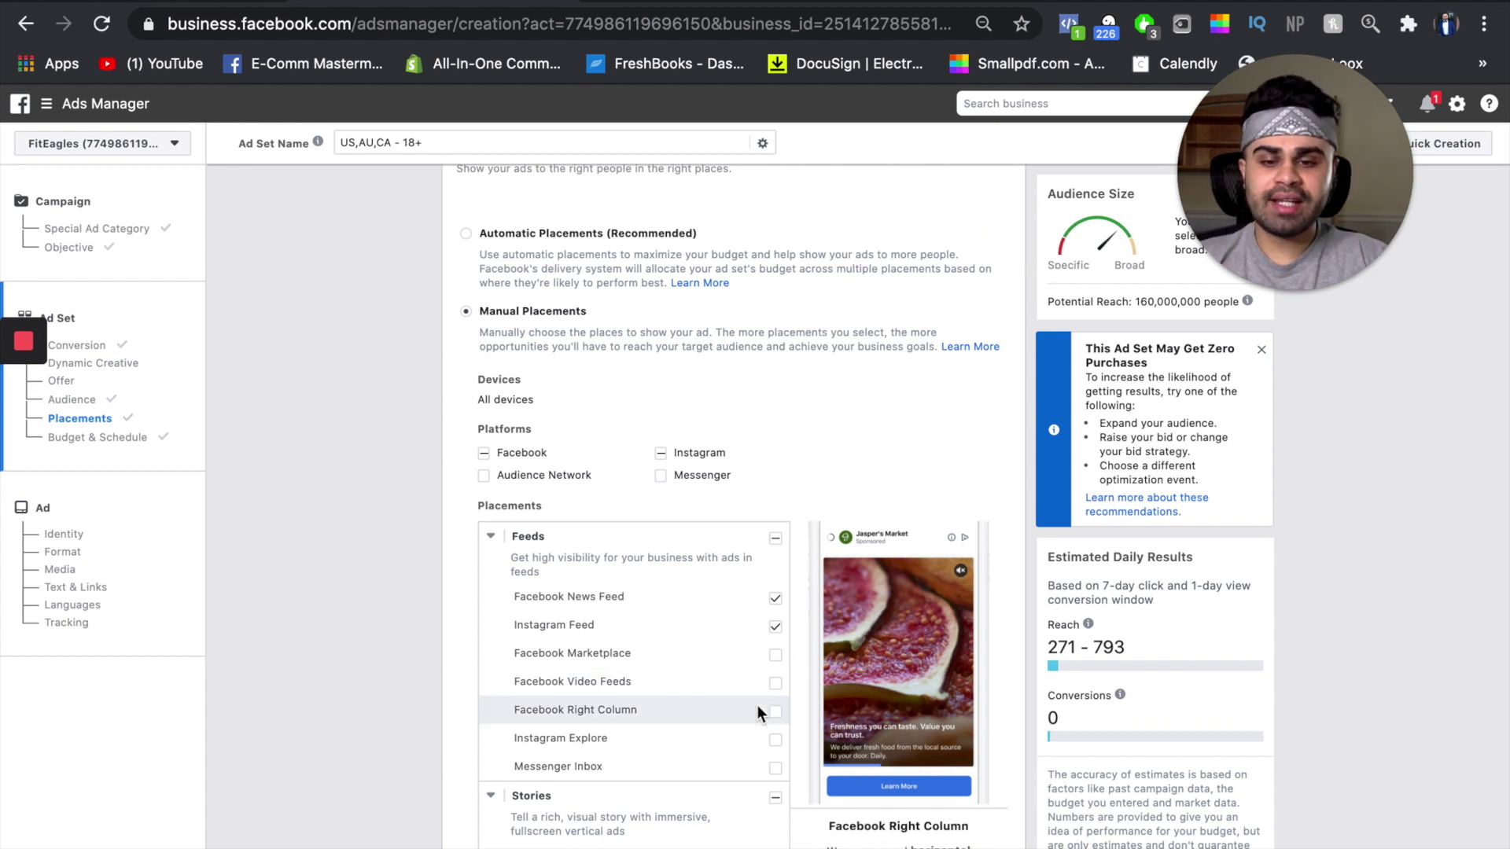
pyautogui.scroll(-3, 756, 705)
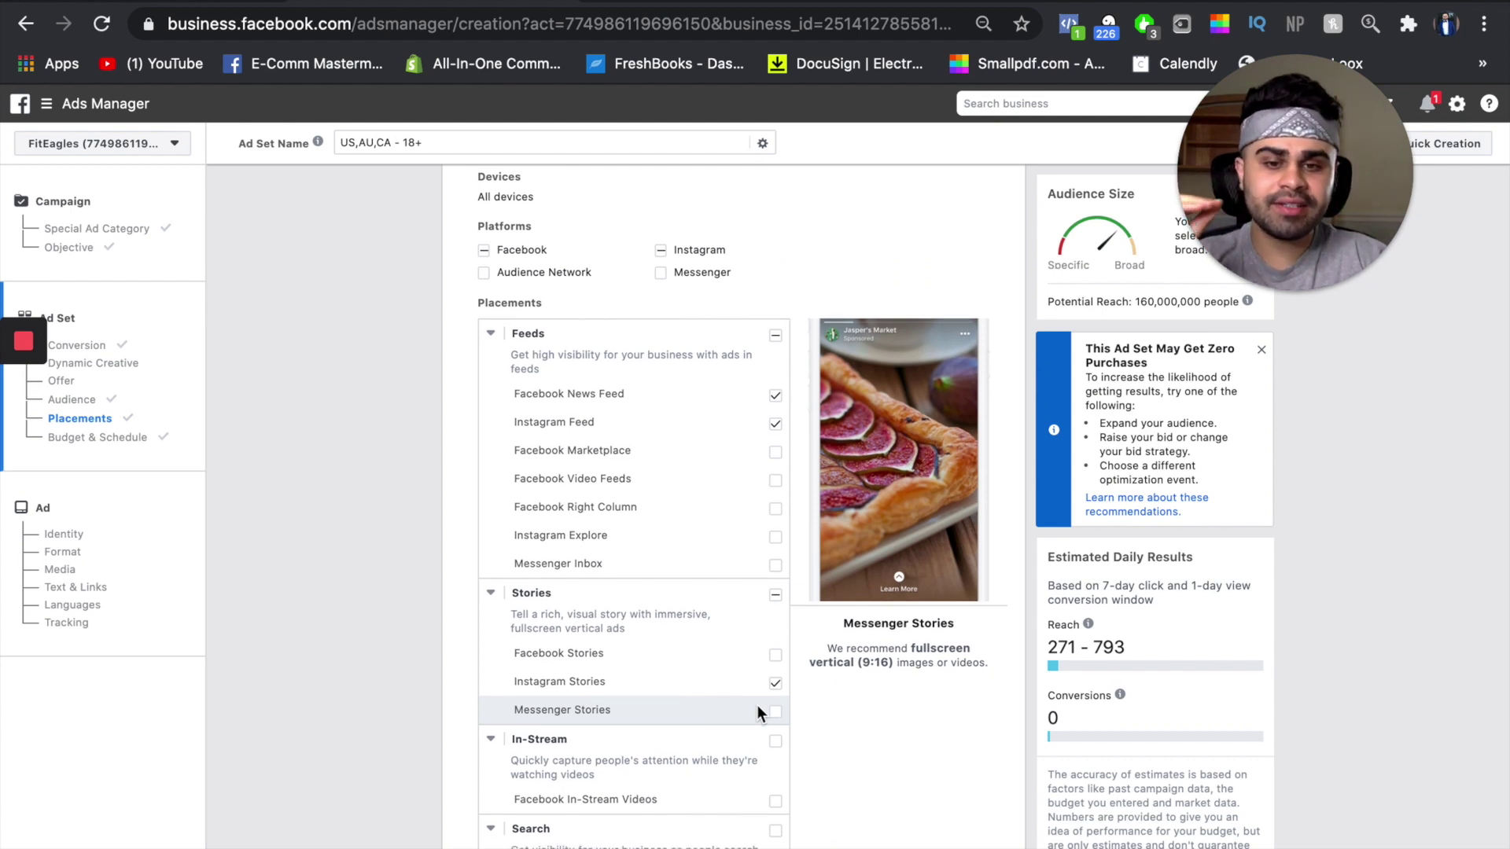
pyautogui.scroll(-3, 756, 705)
pyautogui.scroll(-3, 757, 705)
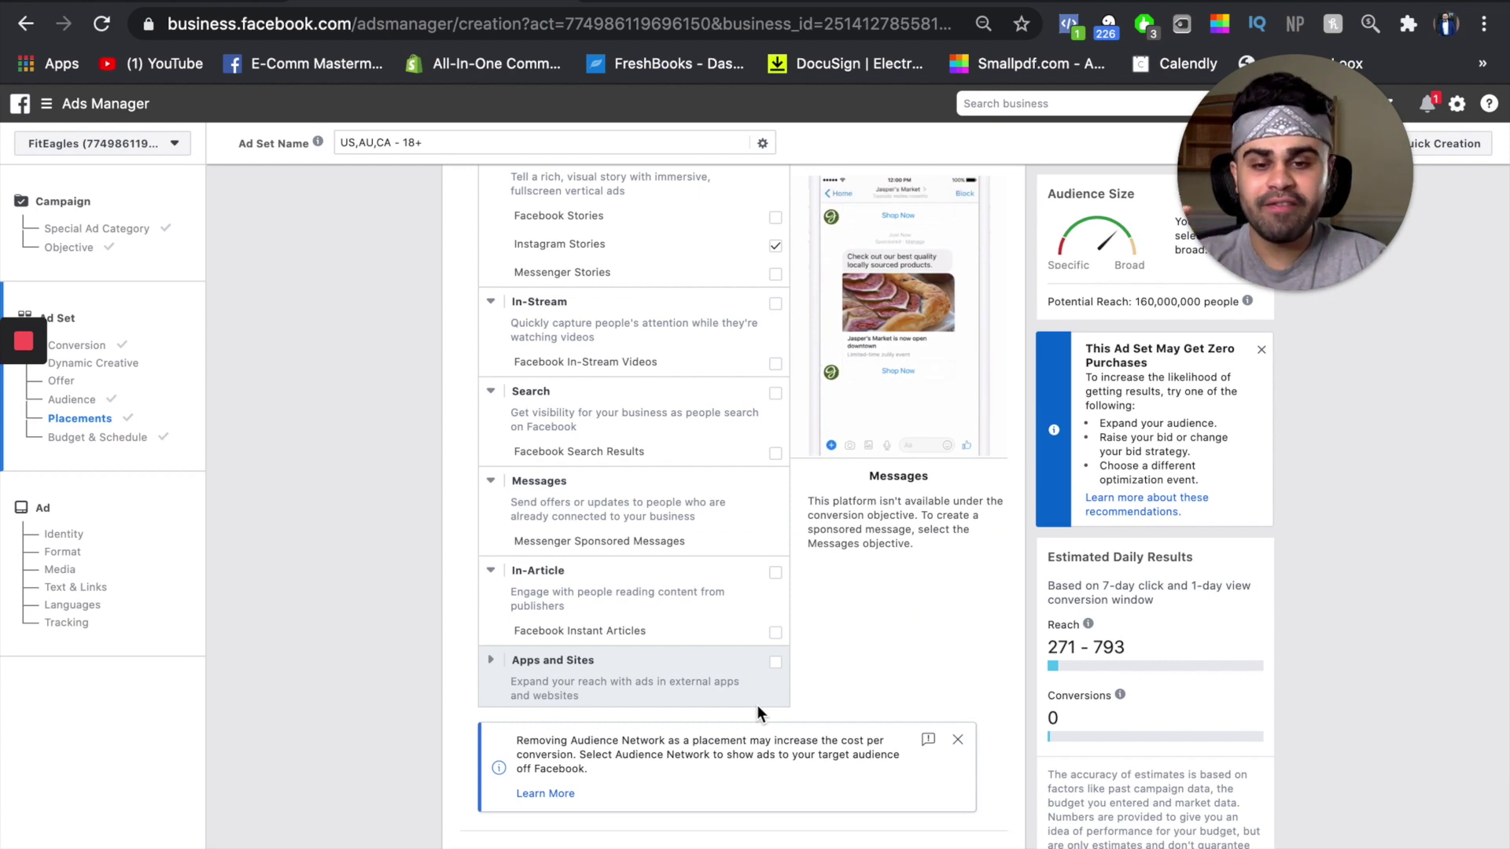
pyautogui.scroll(-6, 757, 704)
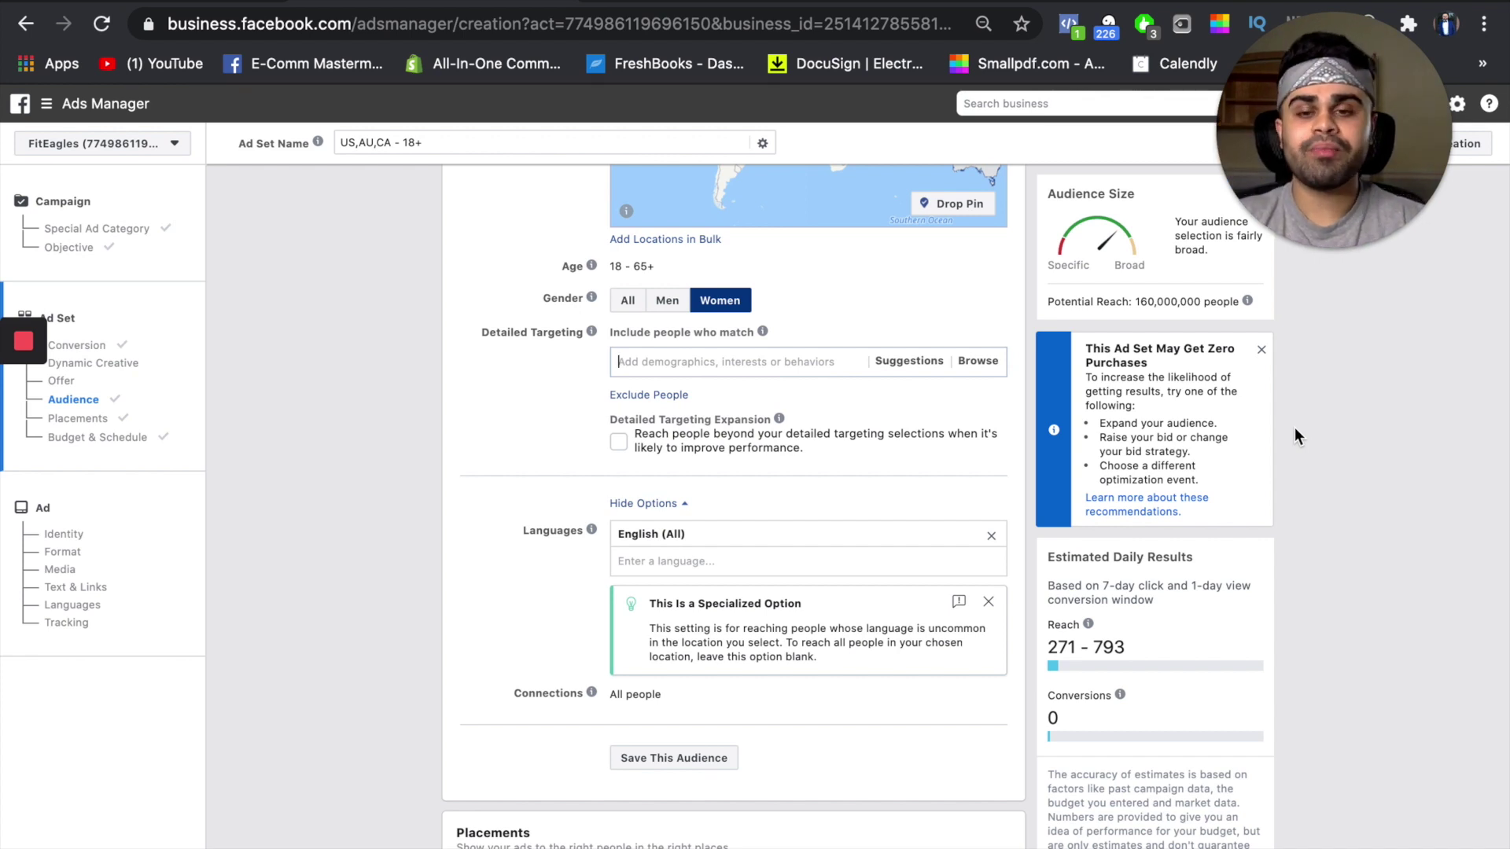
# Search detailed targeting for "pilates" and add the Pilates interest to the audience.
pyautogui.write('pilates')
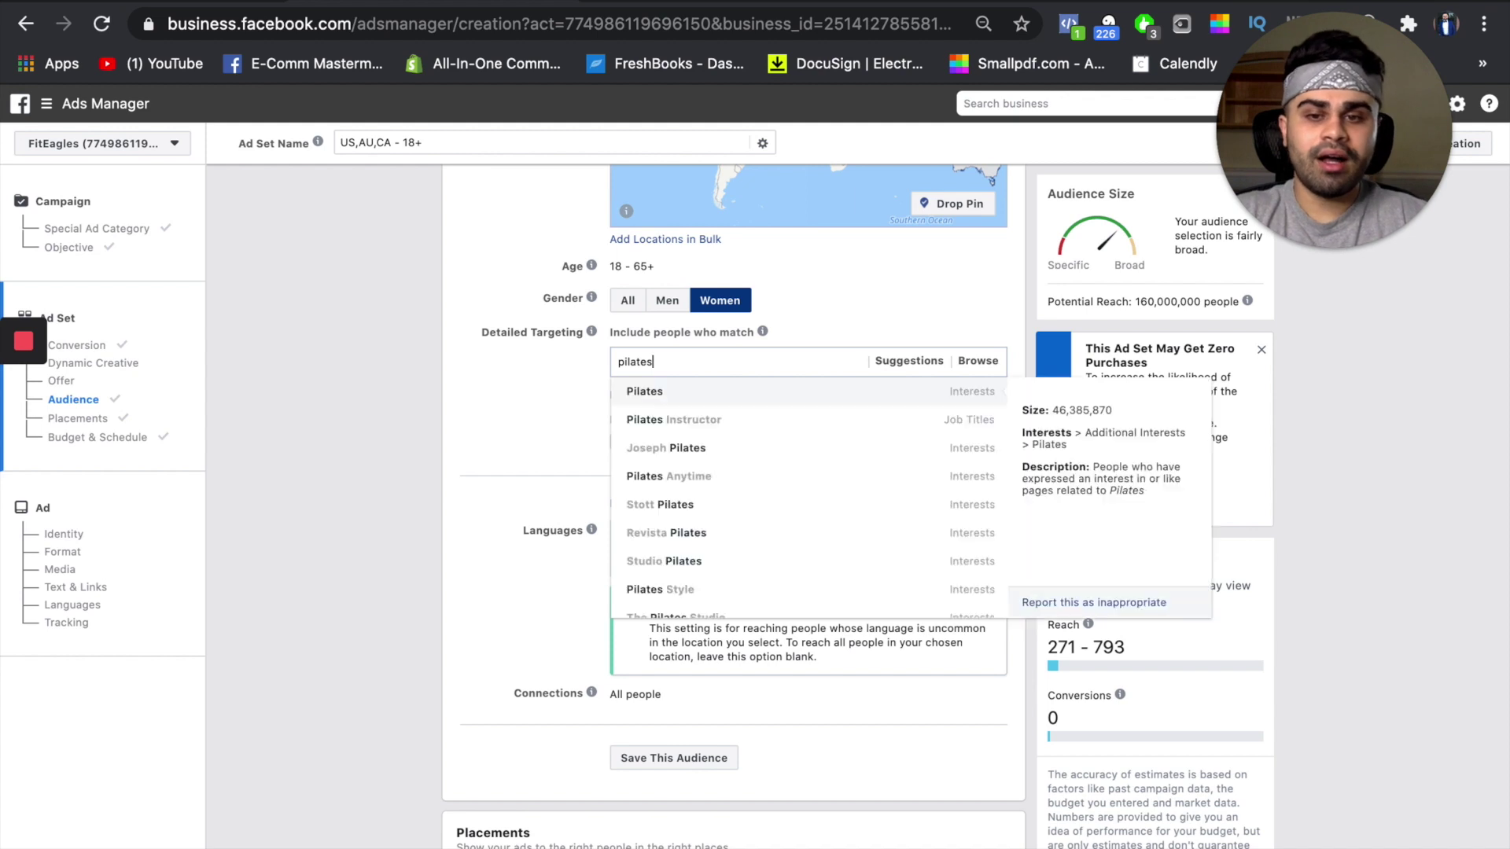
pyautogui.click(952, 401)
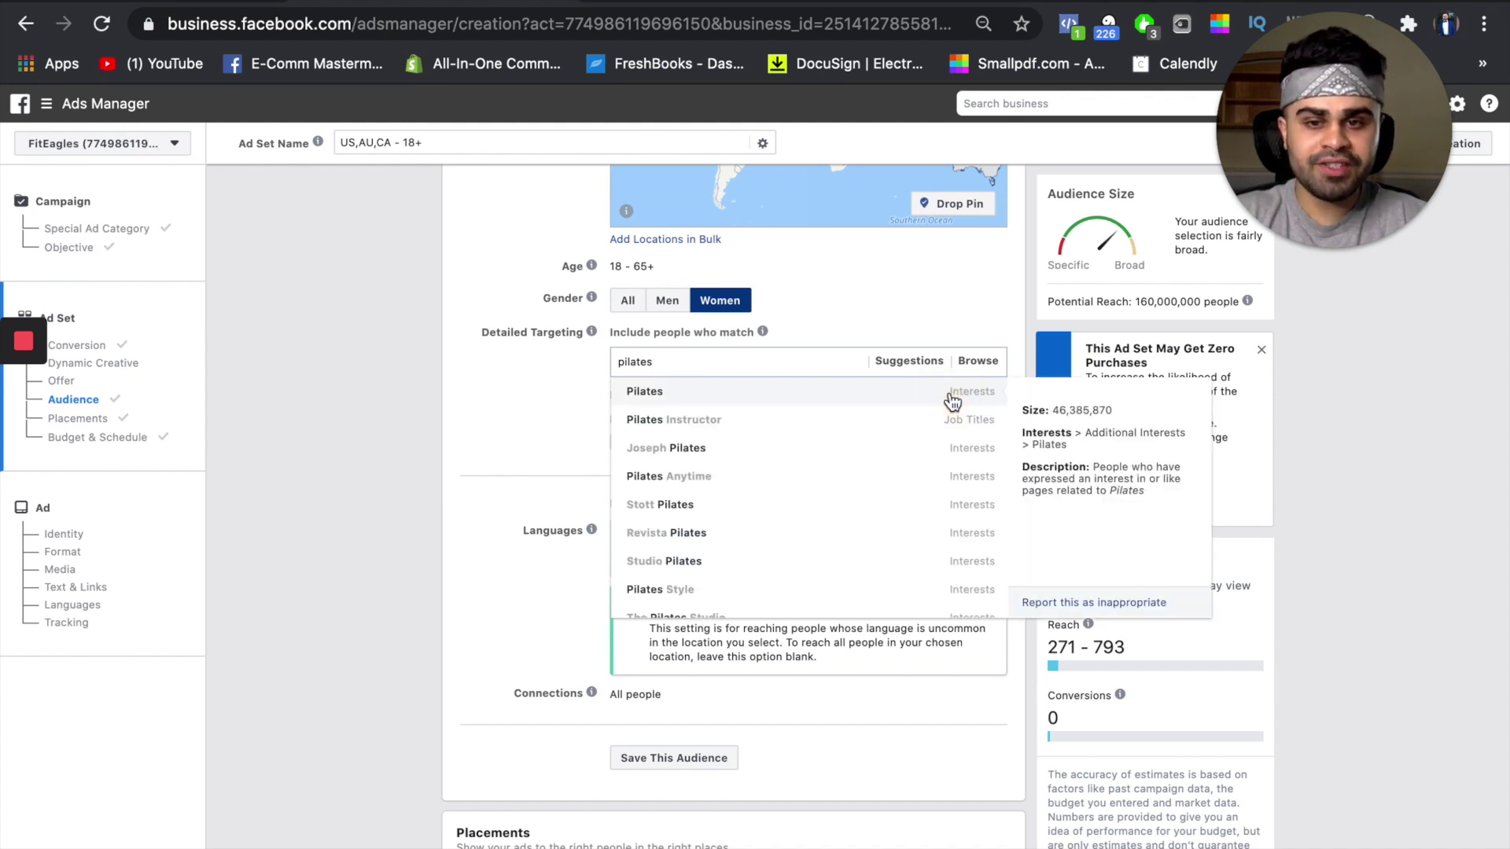
pyautogui.click(952, 402)
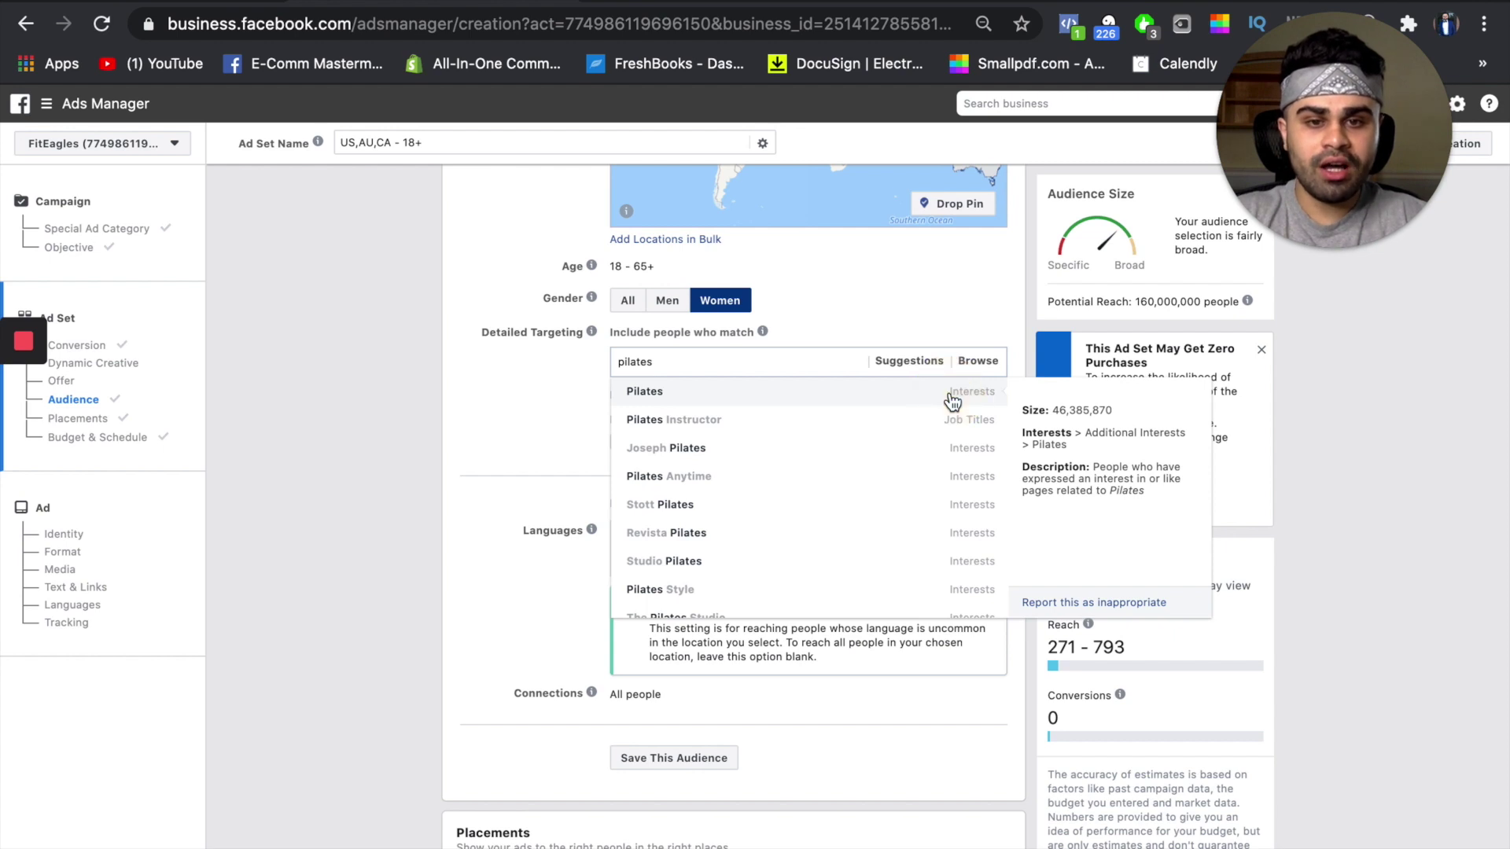
pyautogui.click(884, 399)
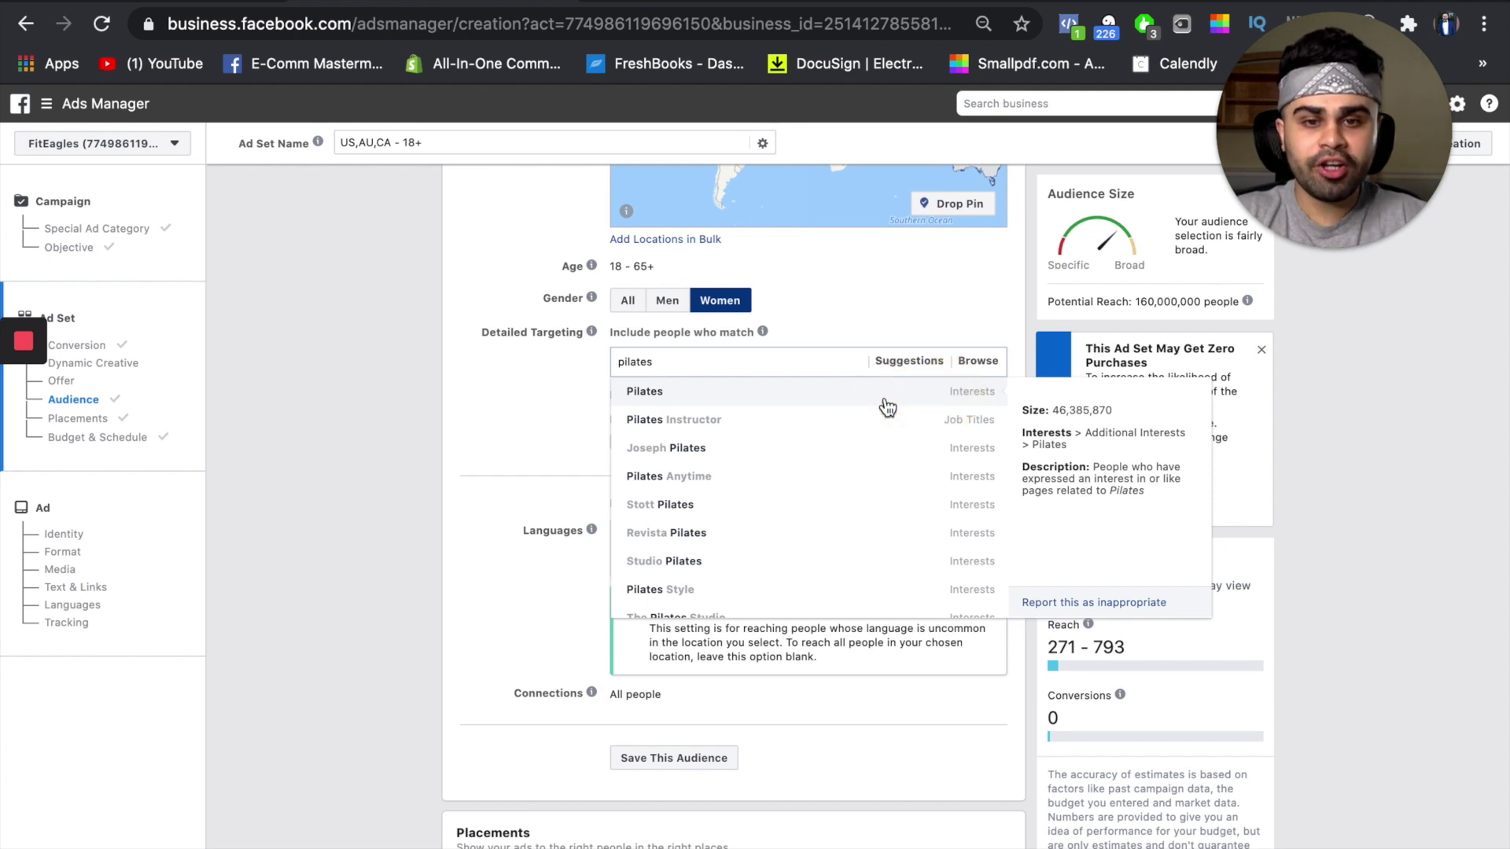
pyautogui.click(887, 406)
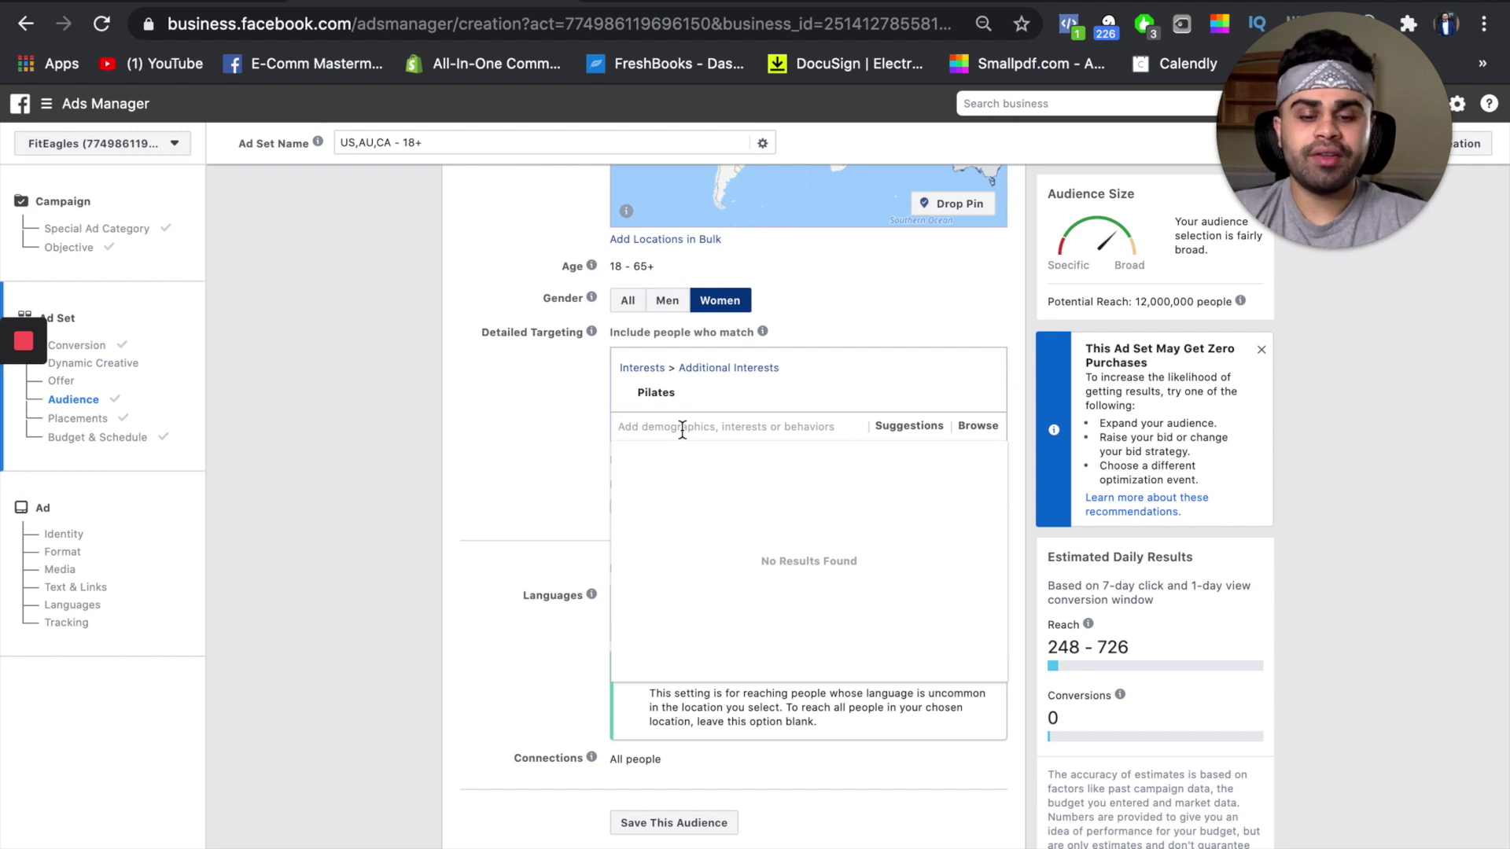
# Add the Joseph Pilates interest to the audience's detailed targeting.
pyautogui.write('jos')
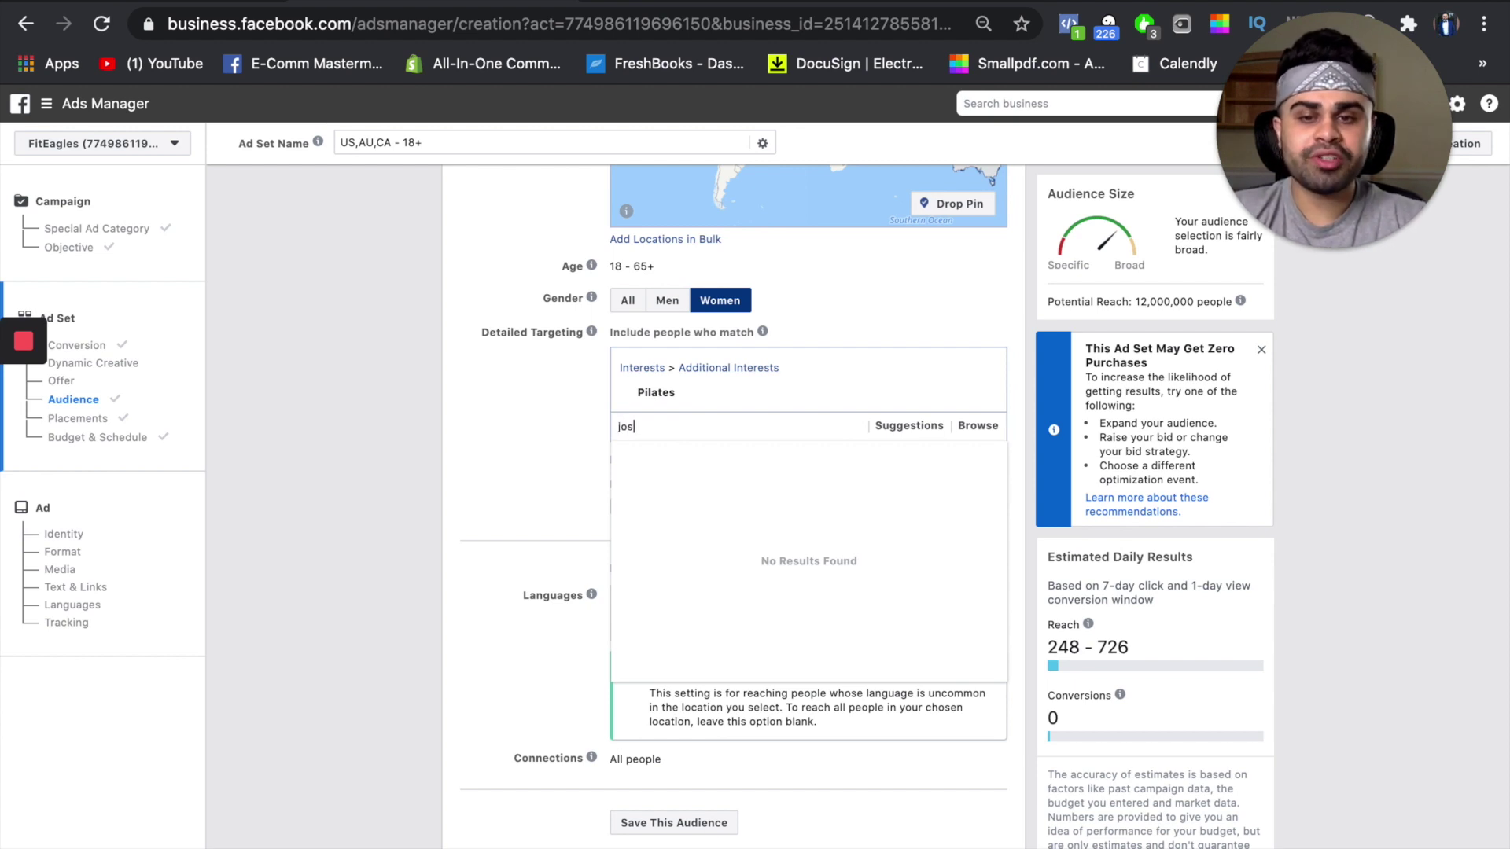
pyautogui.write('eph pilates')
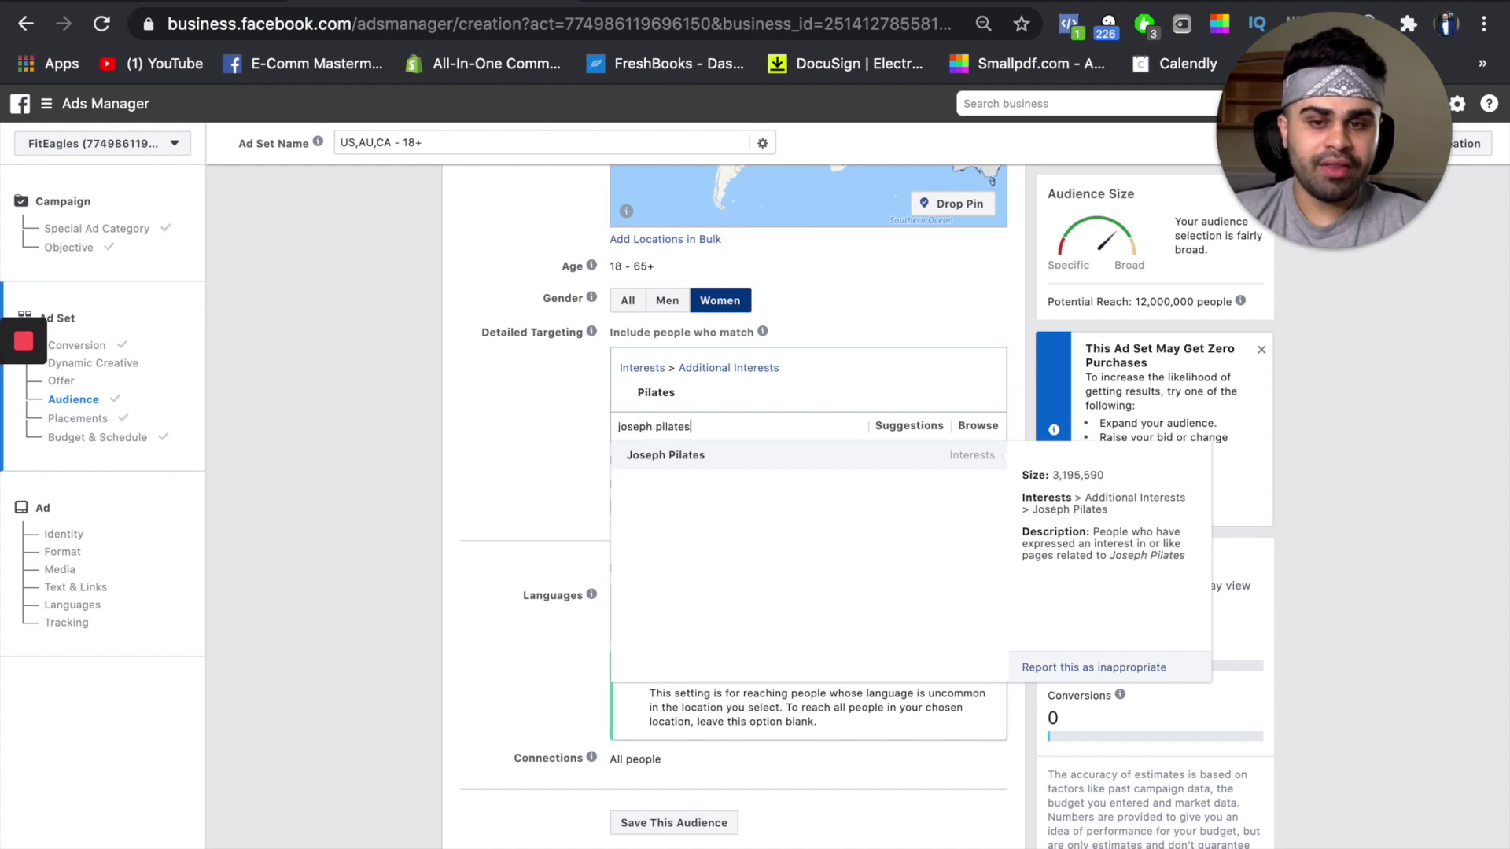
pyautogui.click(702, 465)
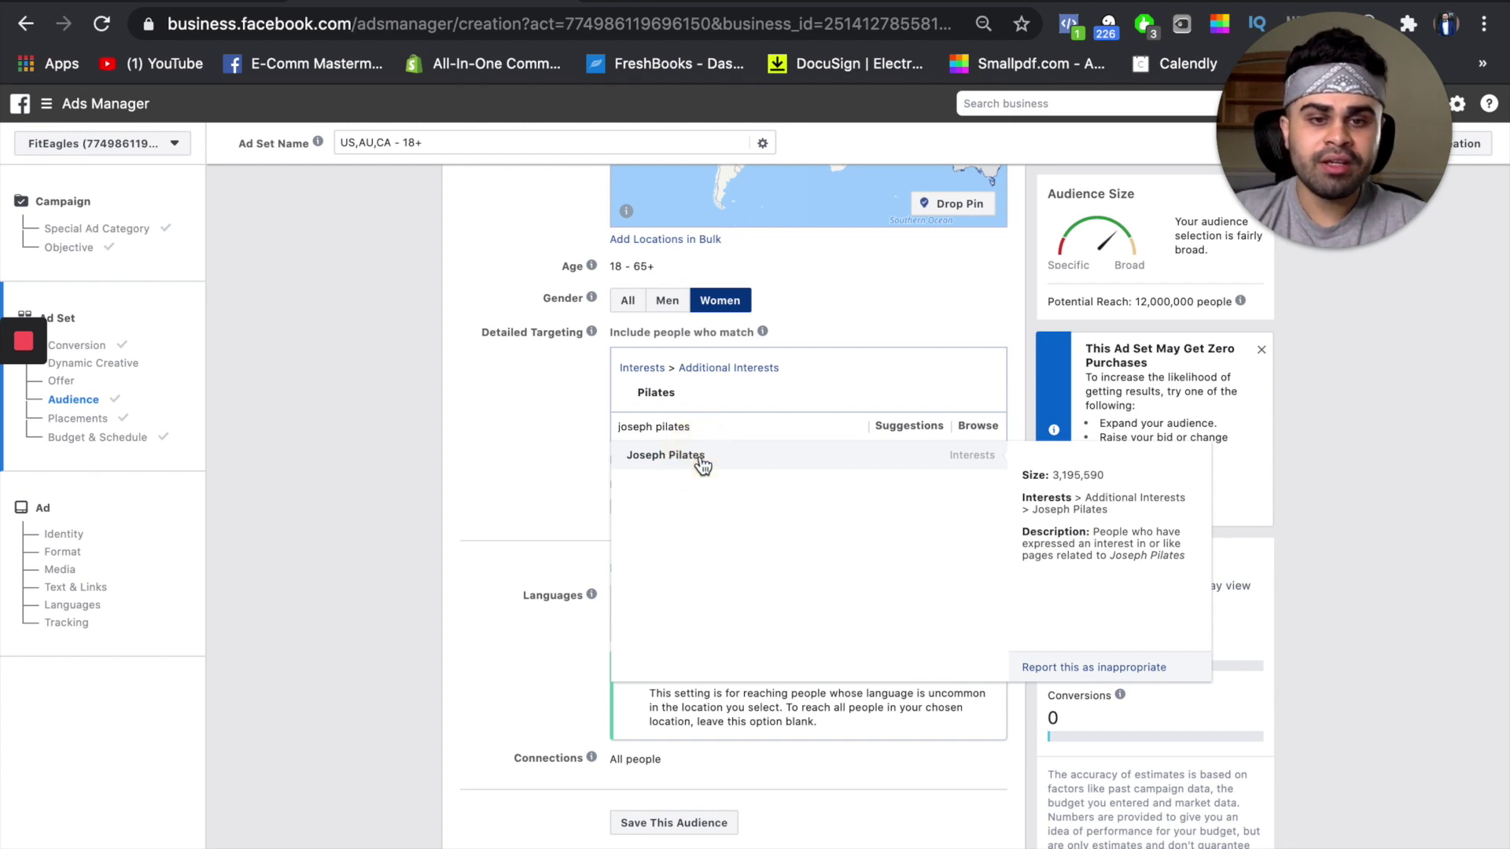
pyautogui.click(702, 465)
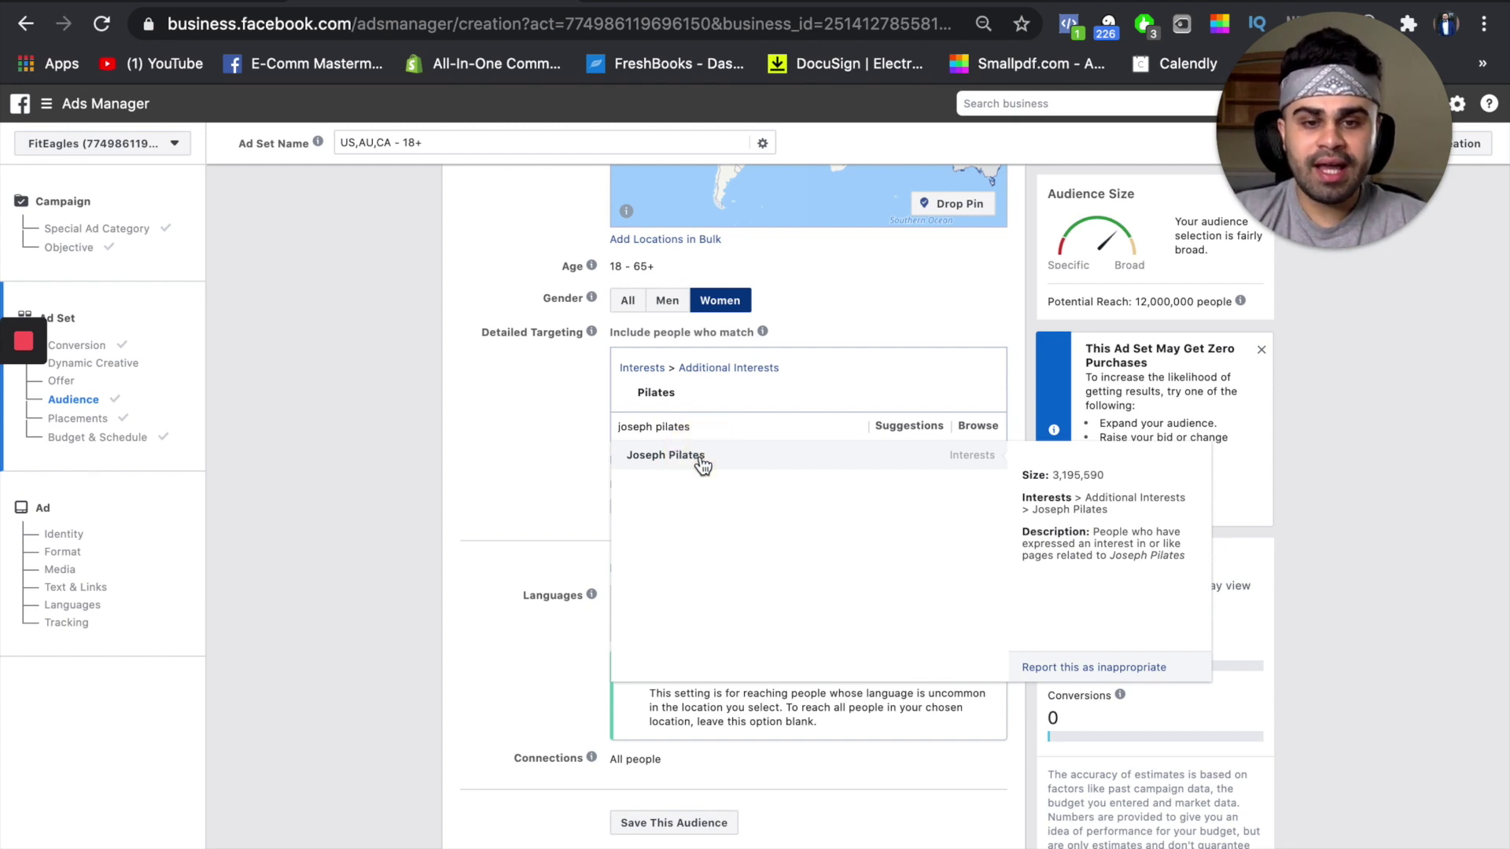
pyautogui.click(702, 465)
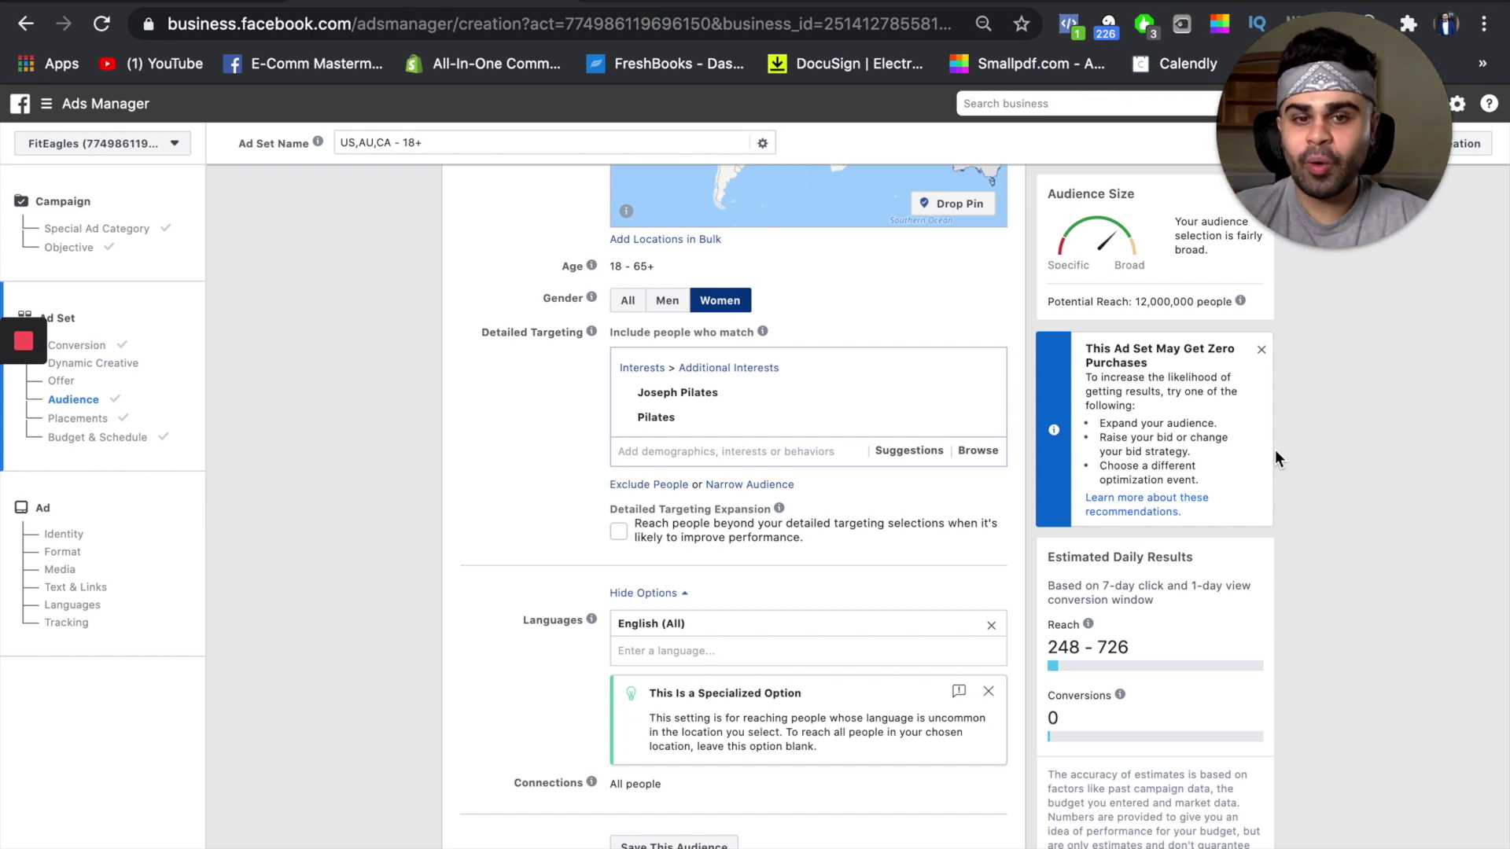
# Switch to the Trainer Ring folder in Finder and view its two thumbnail images, closing each one when done.
pyautogui.scroll(-15, 1276, 450)
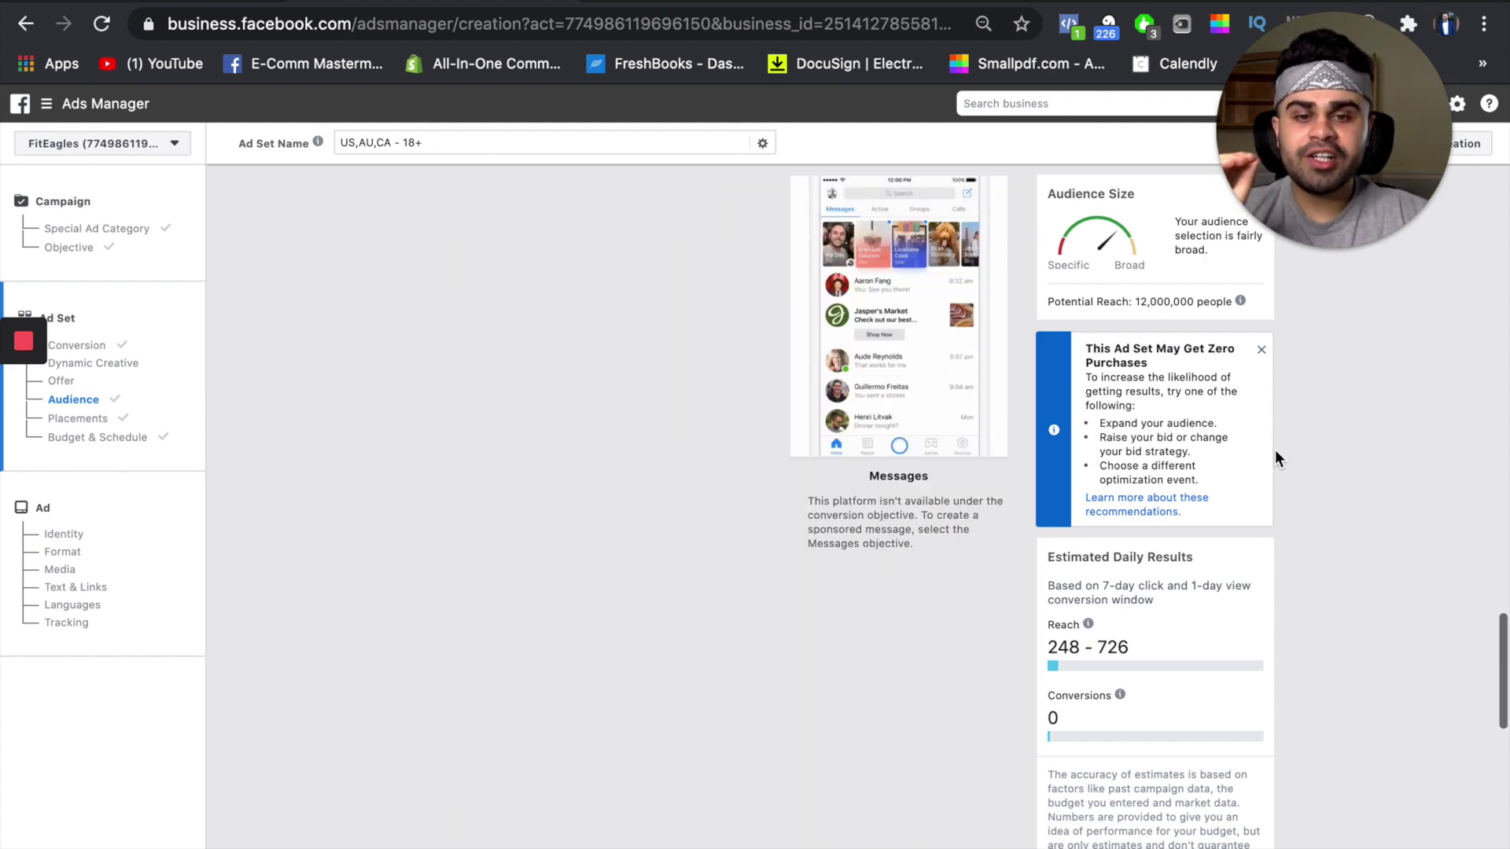
pyautogui.scroll(-10, 1275, 450)
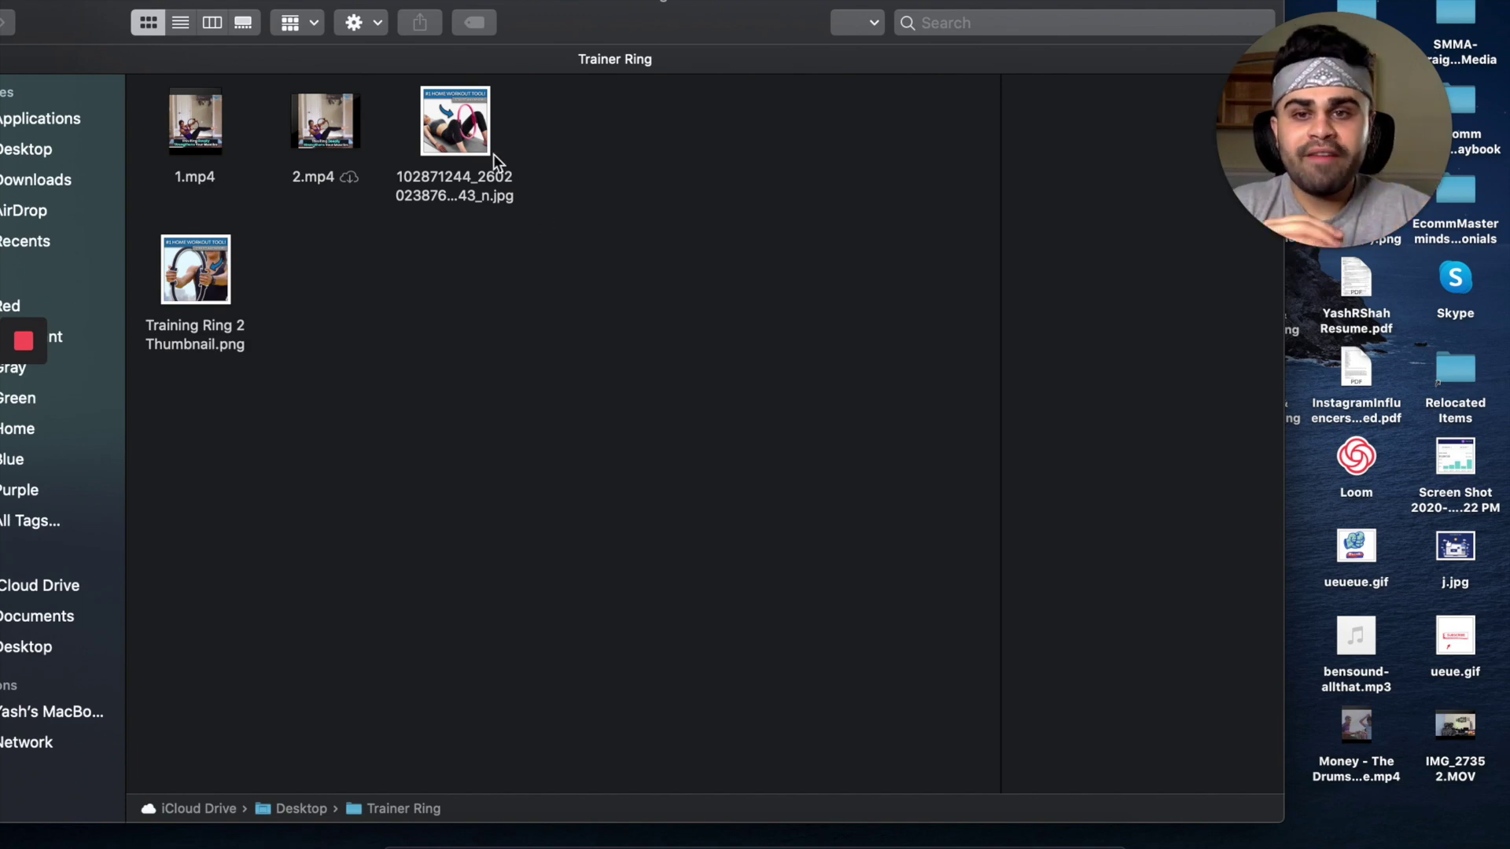
pyautogui.doubleClick(461, 128)
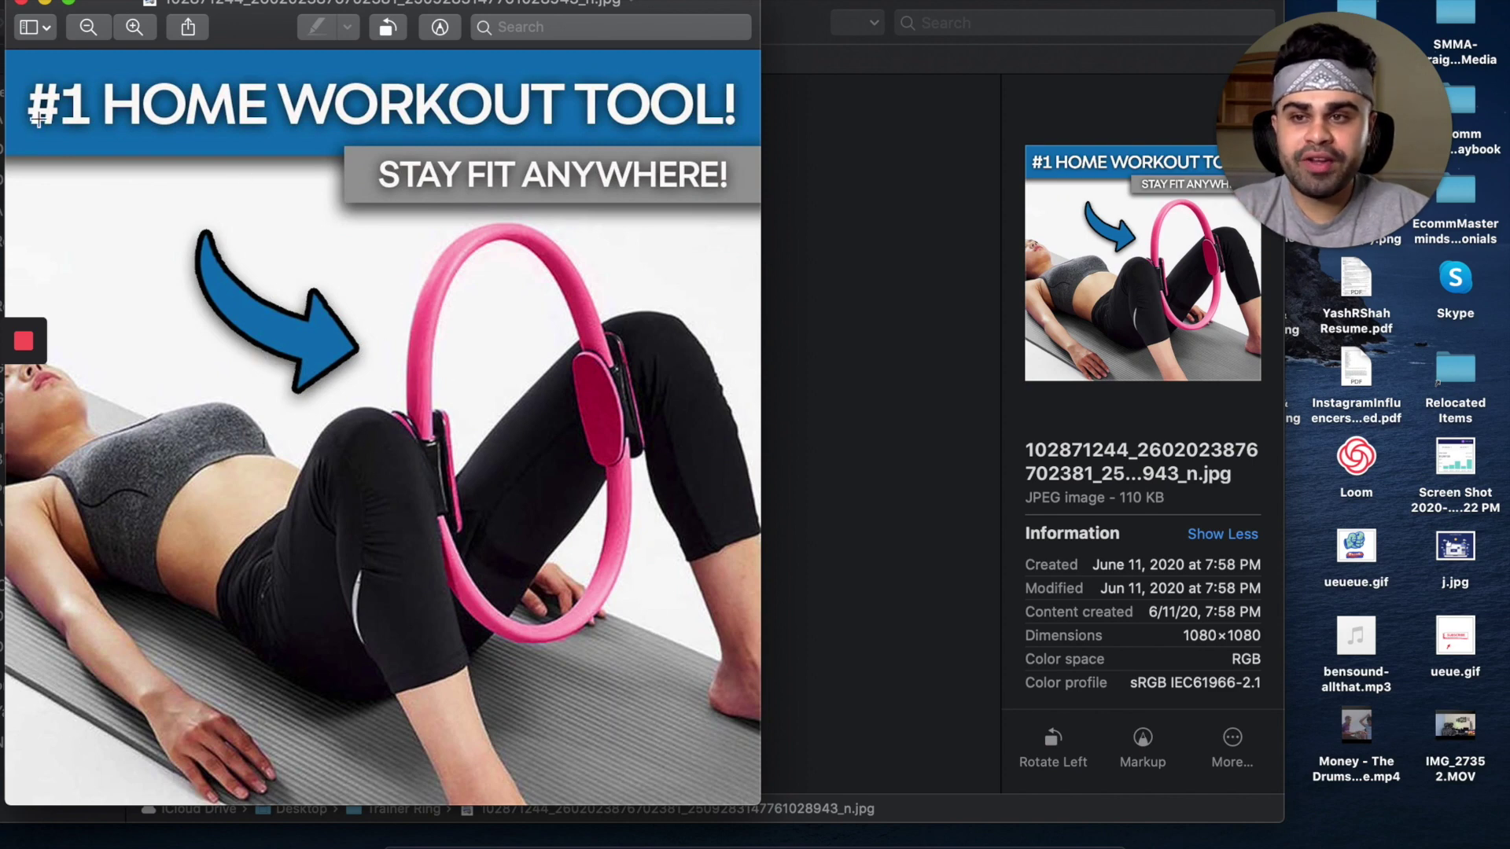
pyautogui.click(21, 3)
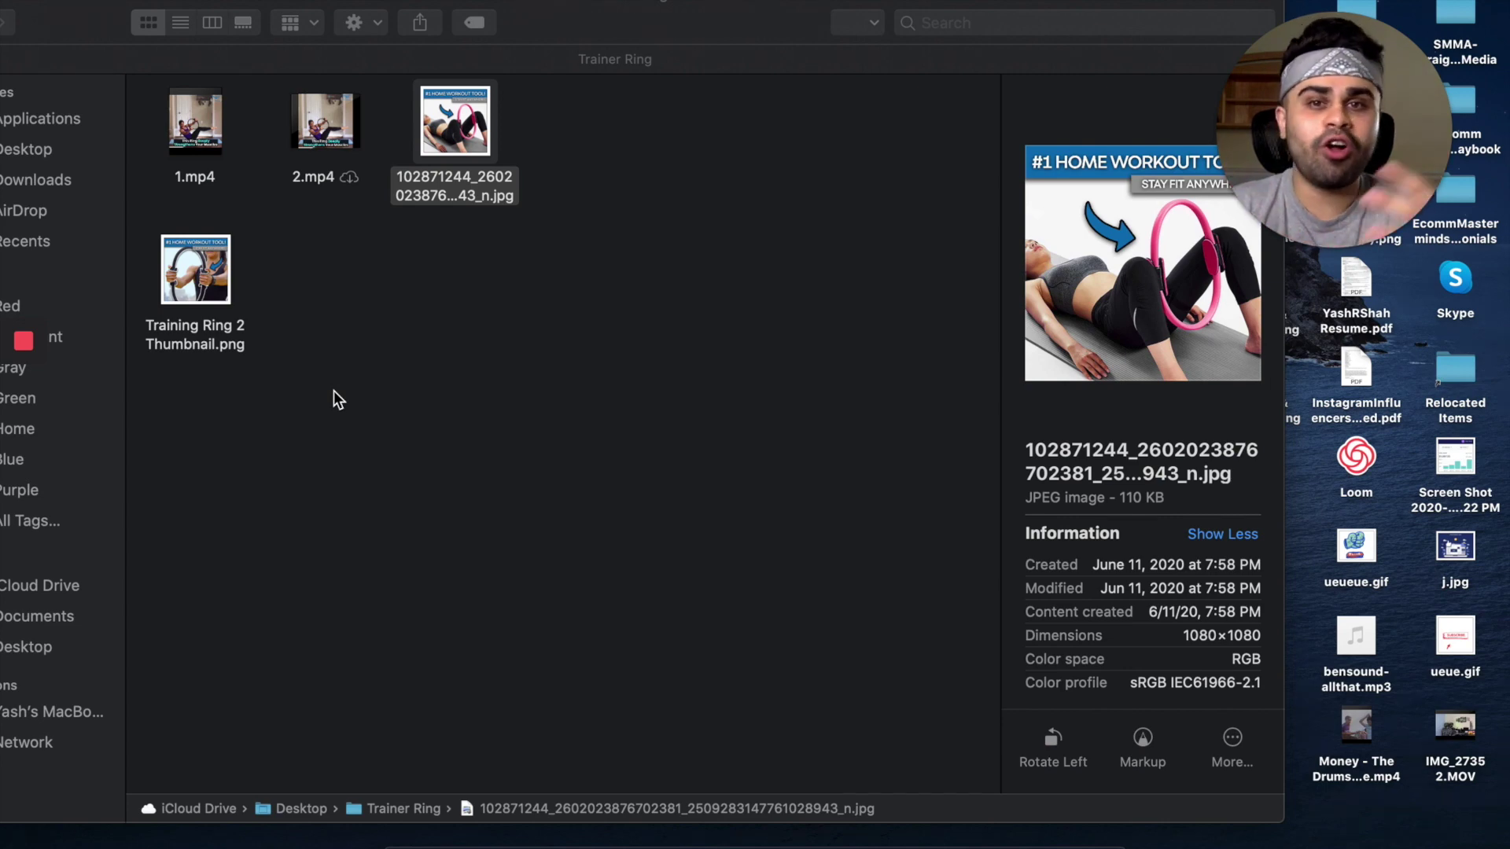
pyautogui.doubleClick(195, 280)
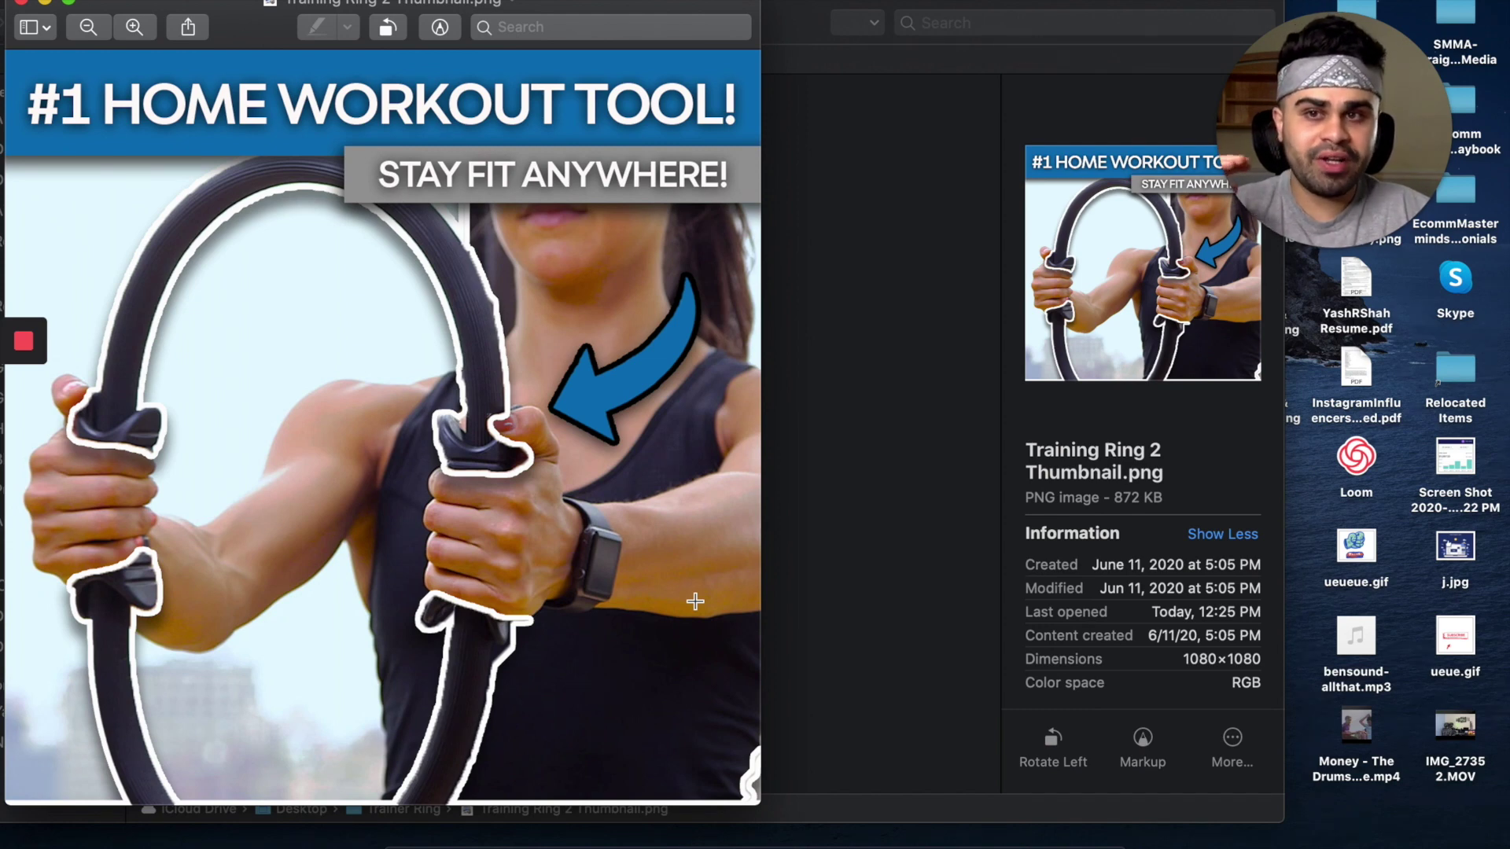
pyautogui.press('super+w')
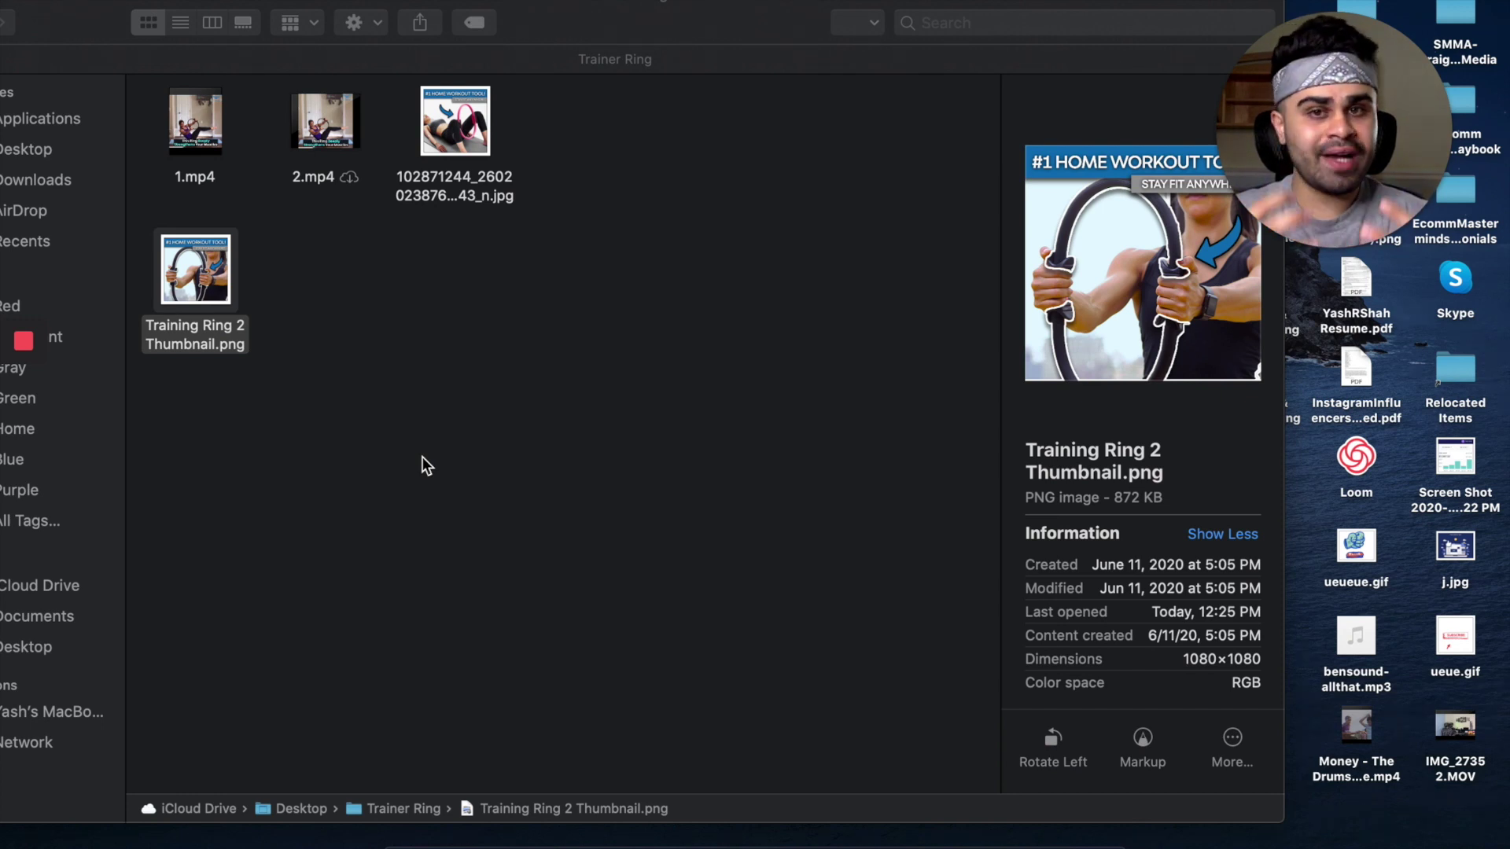
# Play the ad video 1.mp4 from the Trainer Ring folder and examine its captions at several points.
pyautogui.doubleClick(213, 144)
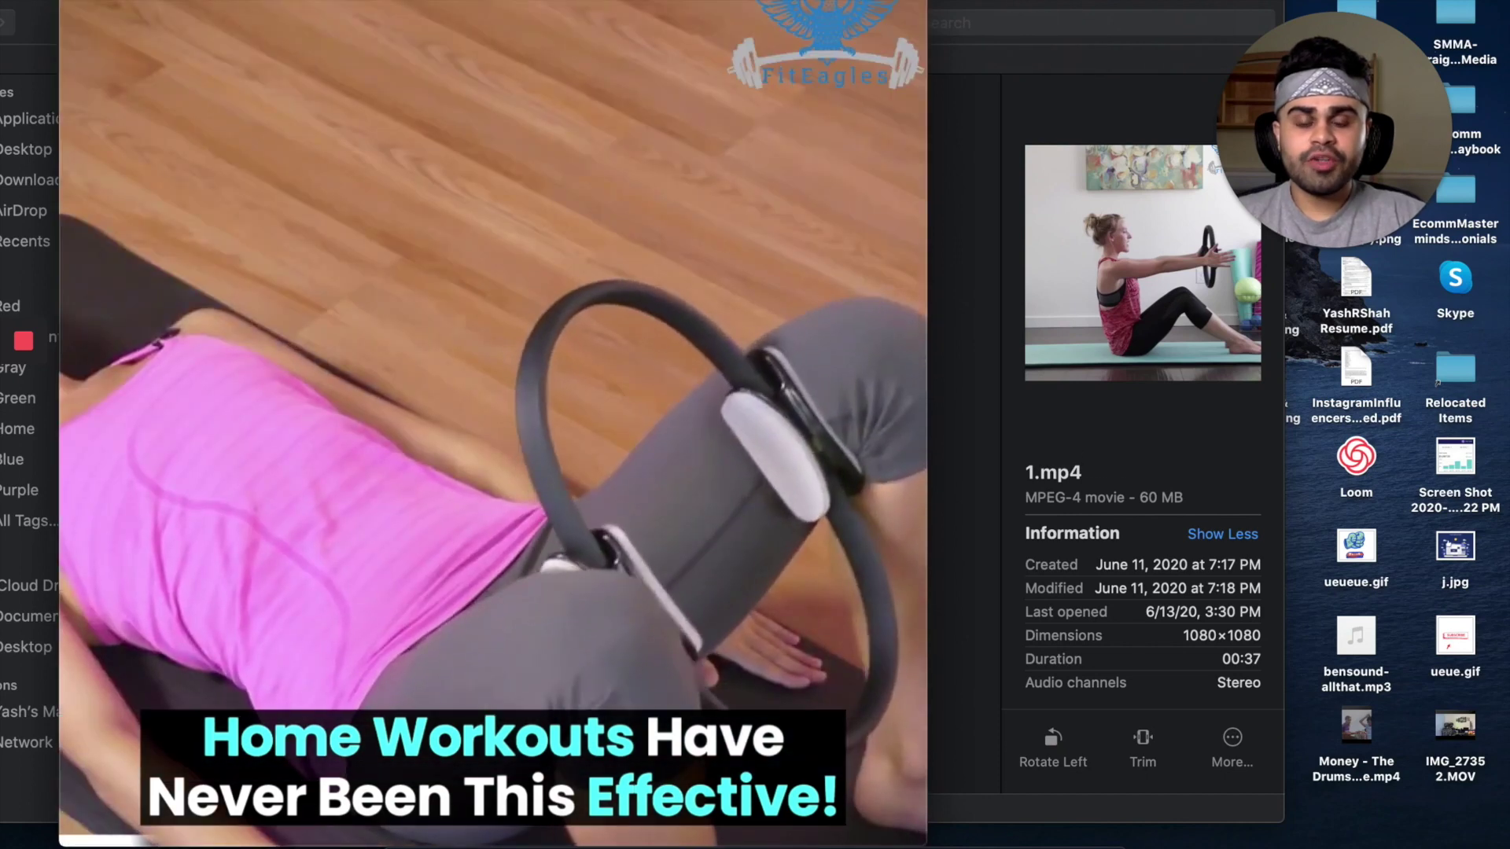
pyautogui.moveTo(377, 649)
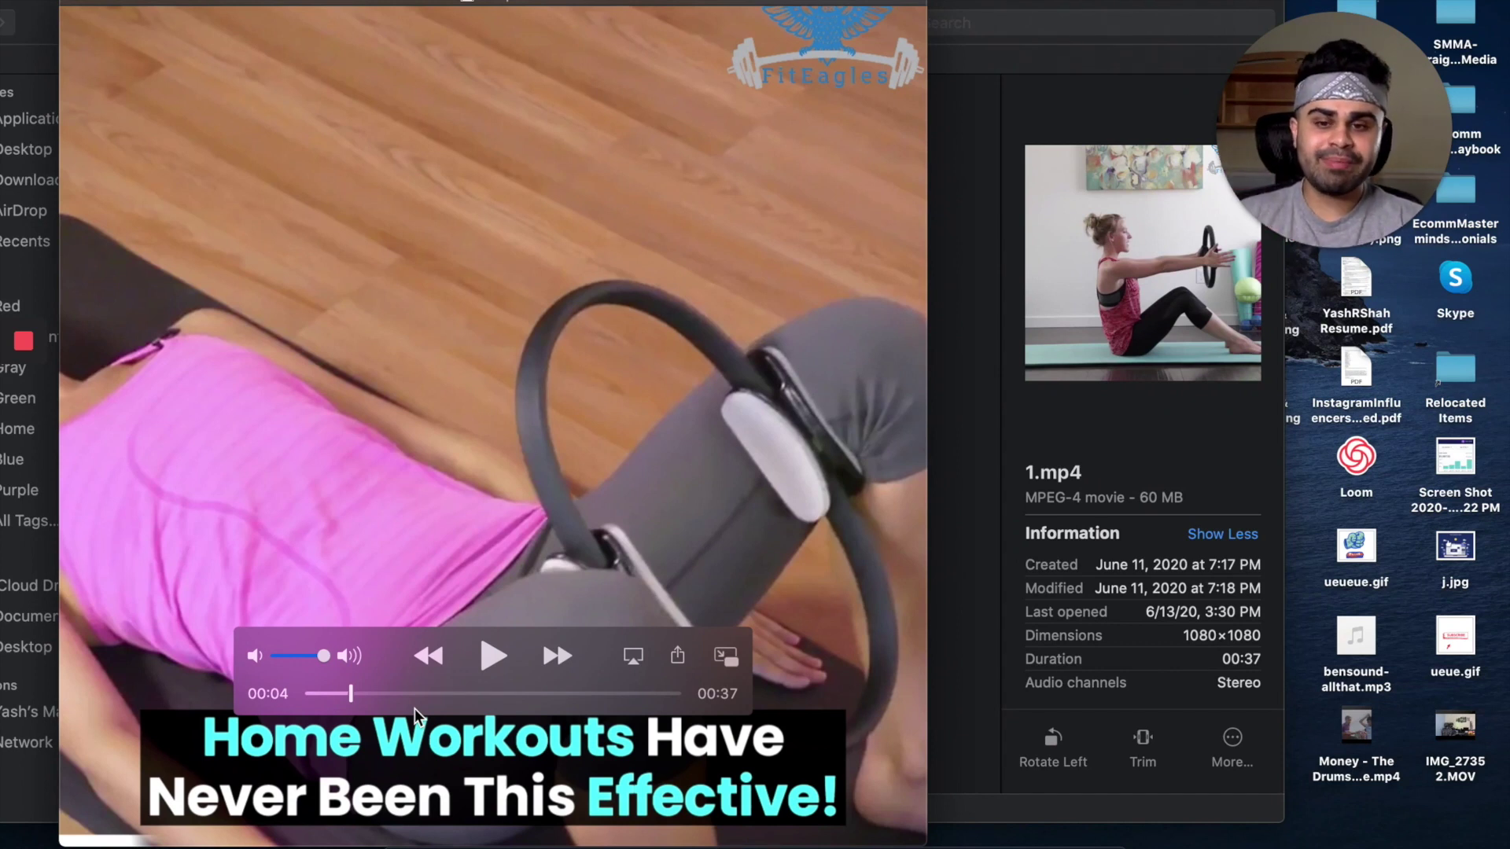
pyautogui.press('space')
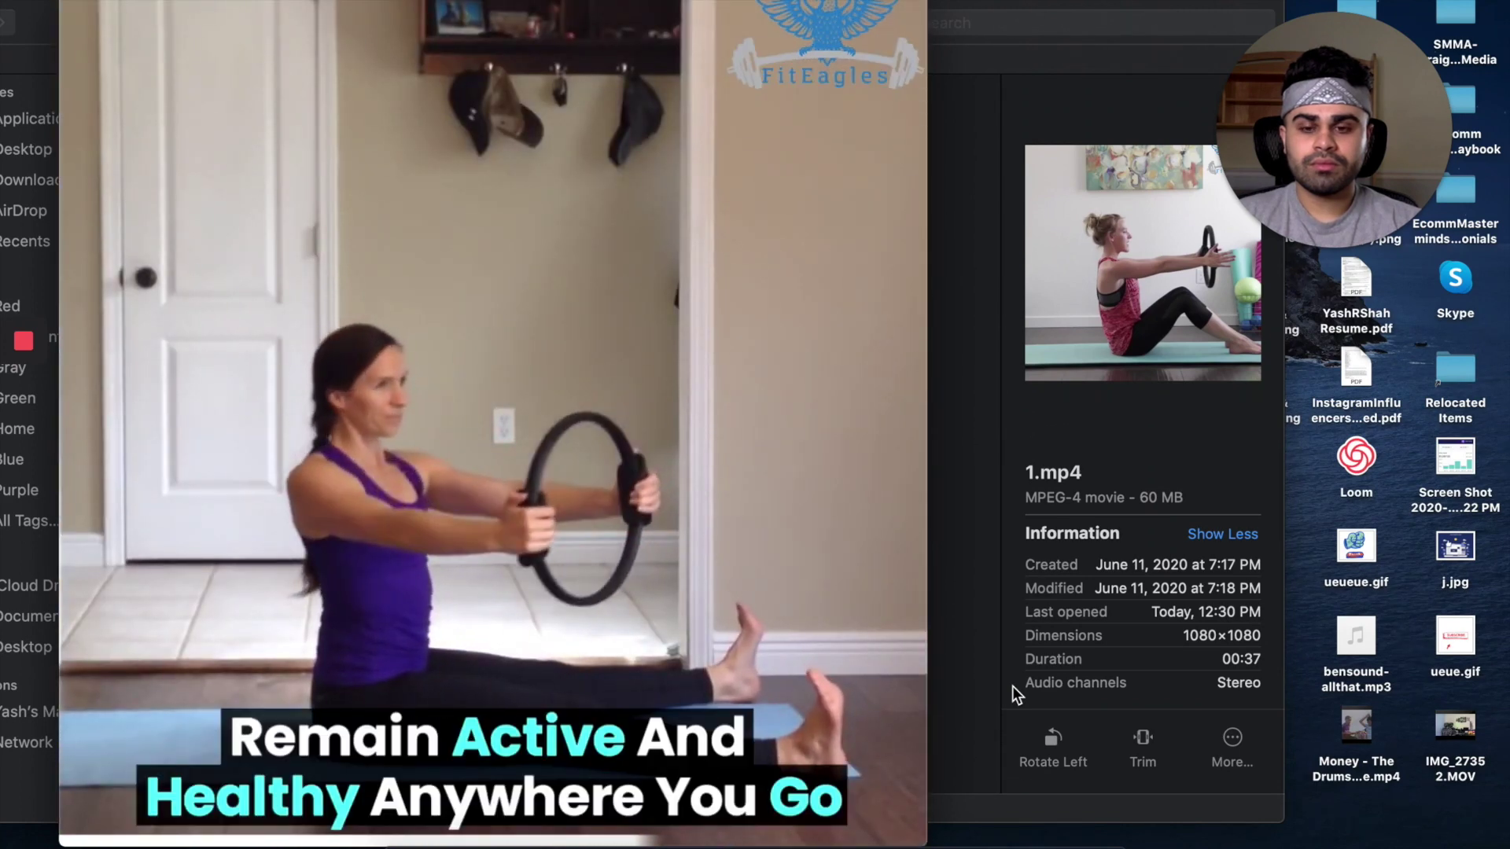
pyautogui.moveTo(870, 601)
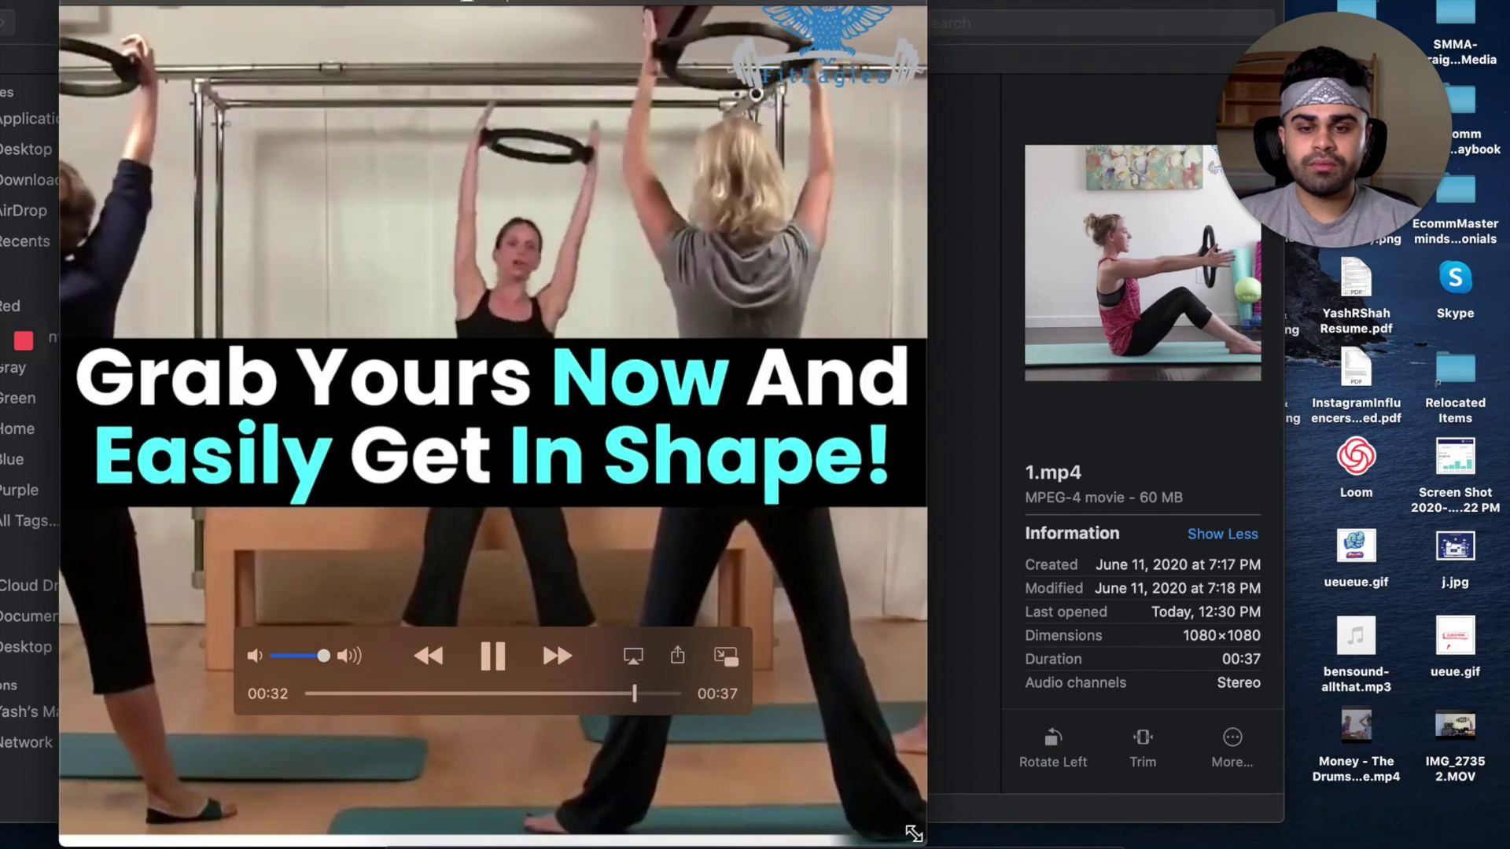
pyautogui.click(686, 574)
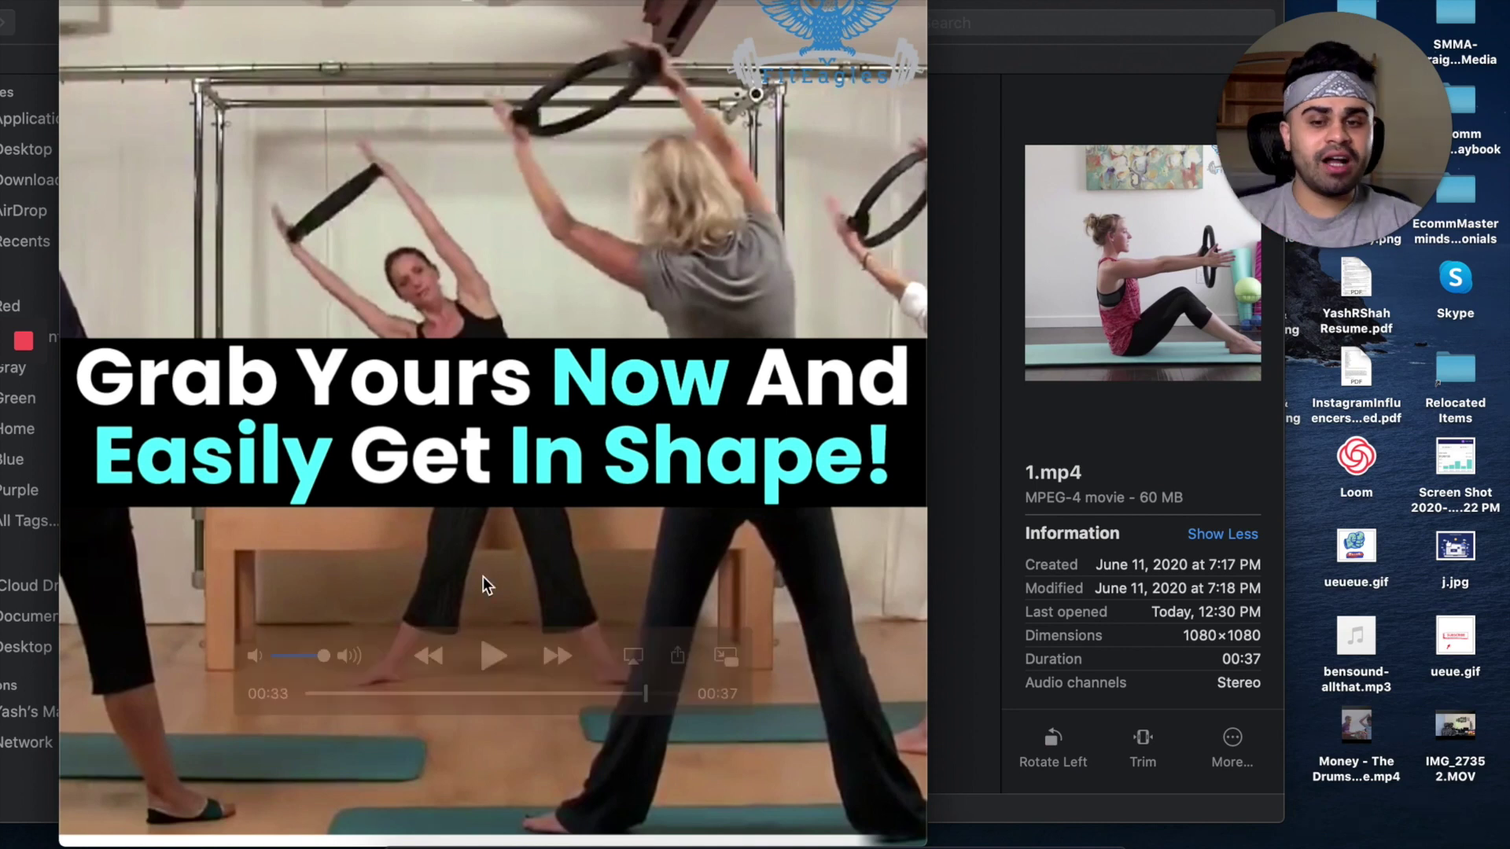
pyautogui.click(512, 692)
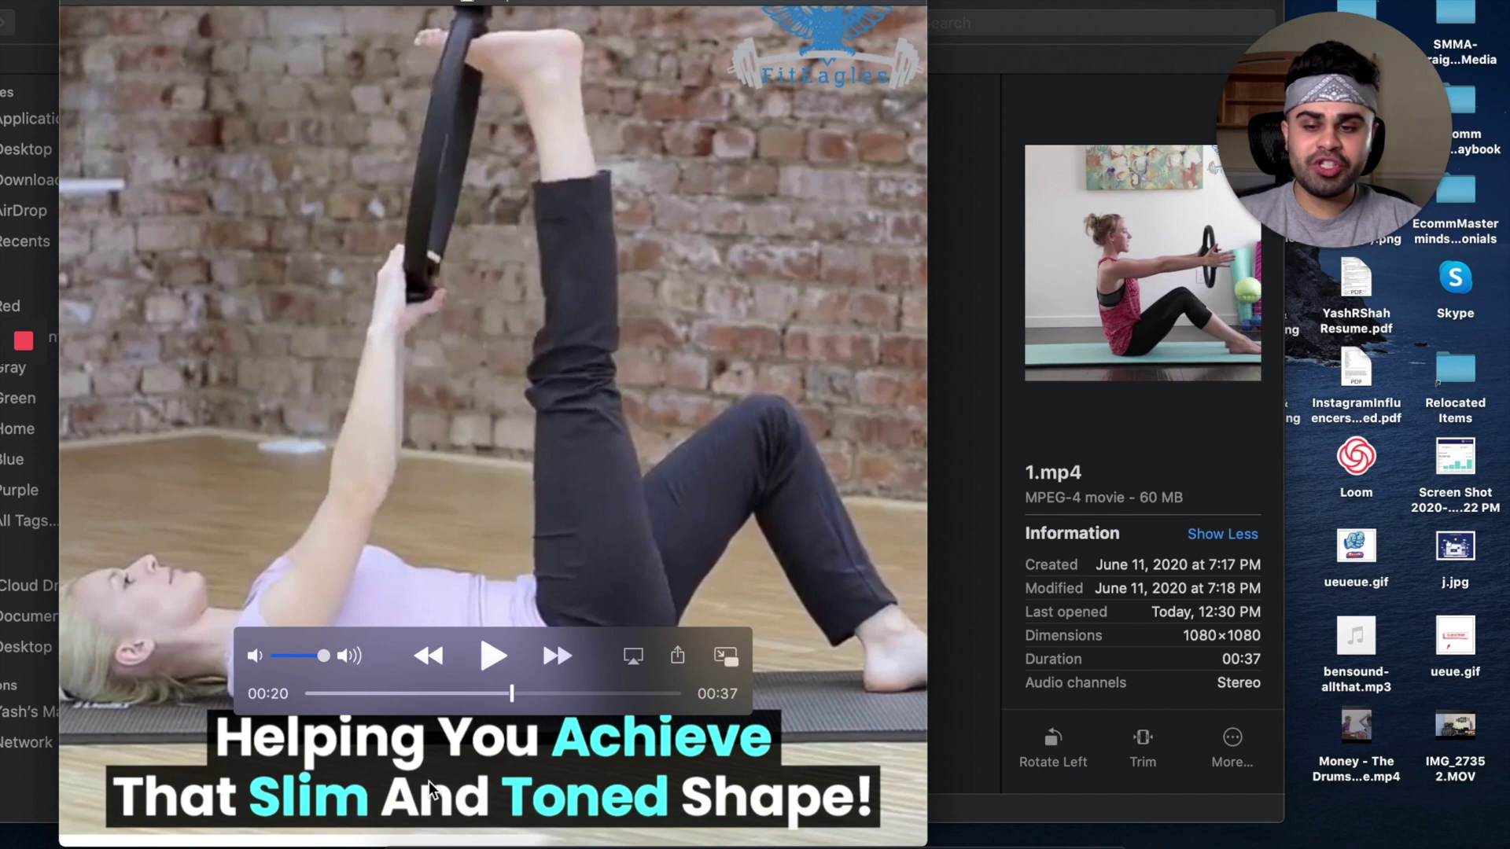
pyautogui.click(446, 692)
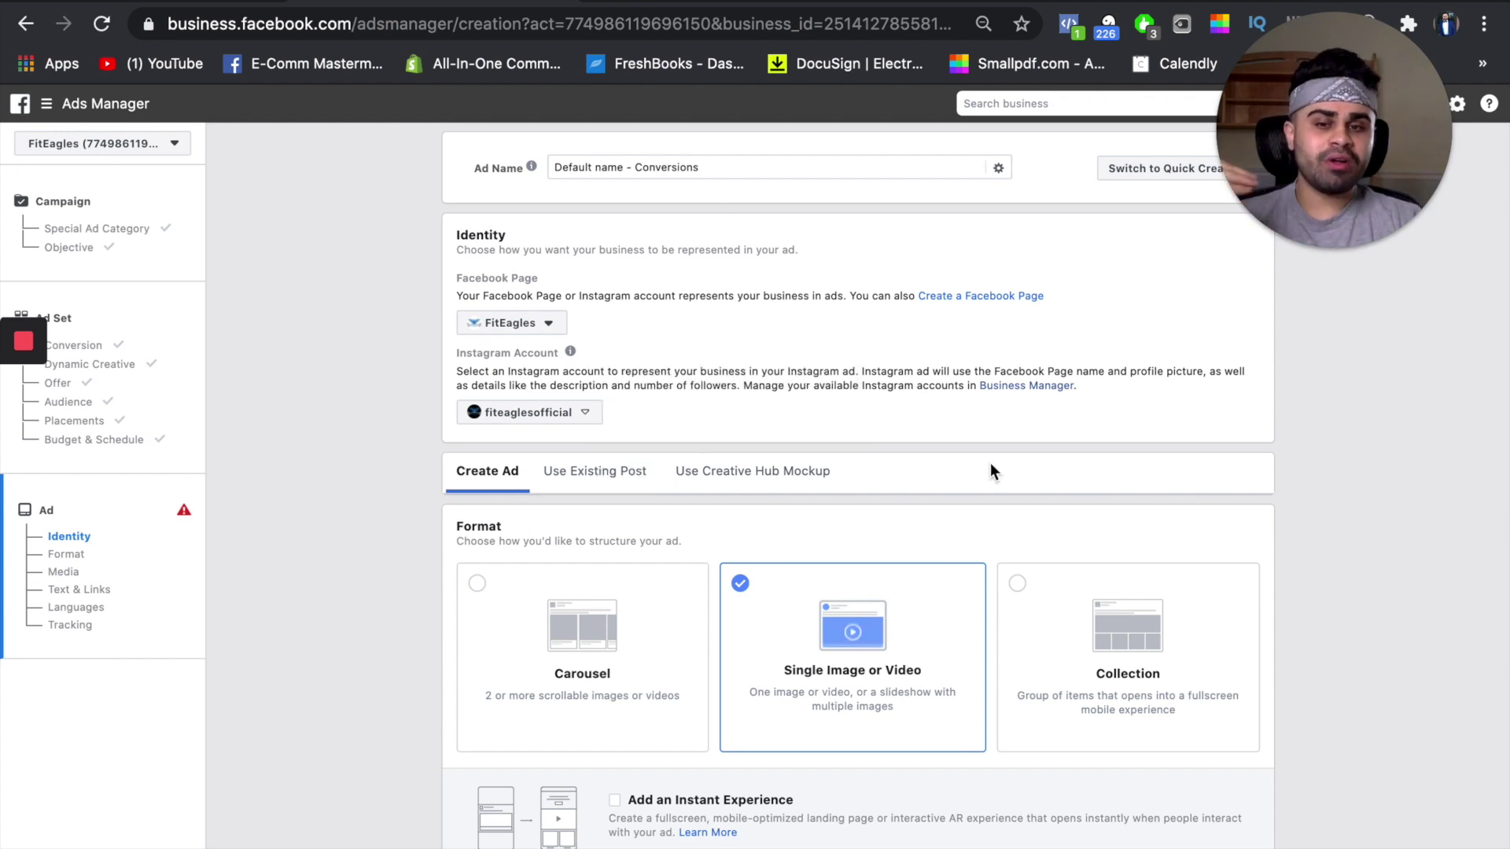
# Add the video 1.mp4 as the ad's media and set its thumbnail to the "#1 Home Workout Tool!" image with the pink ring.
pyautogui.scroll(-6, 991, 467)
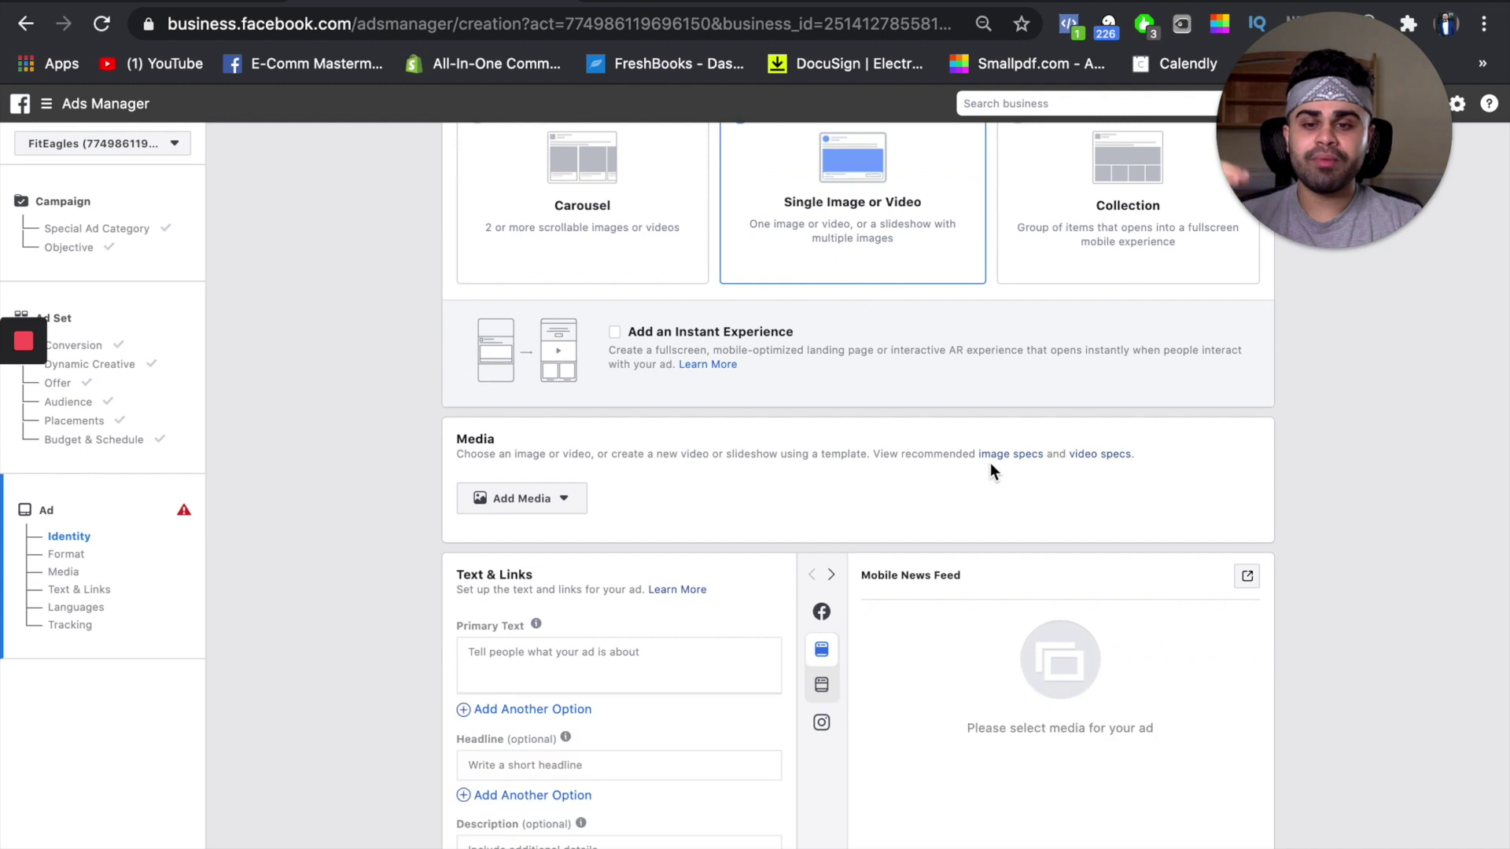
pyautogui.click(562, 503)
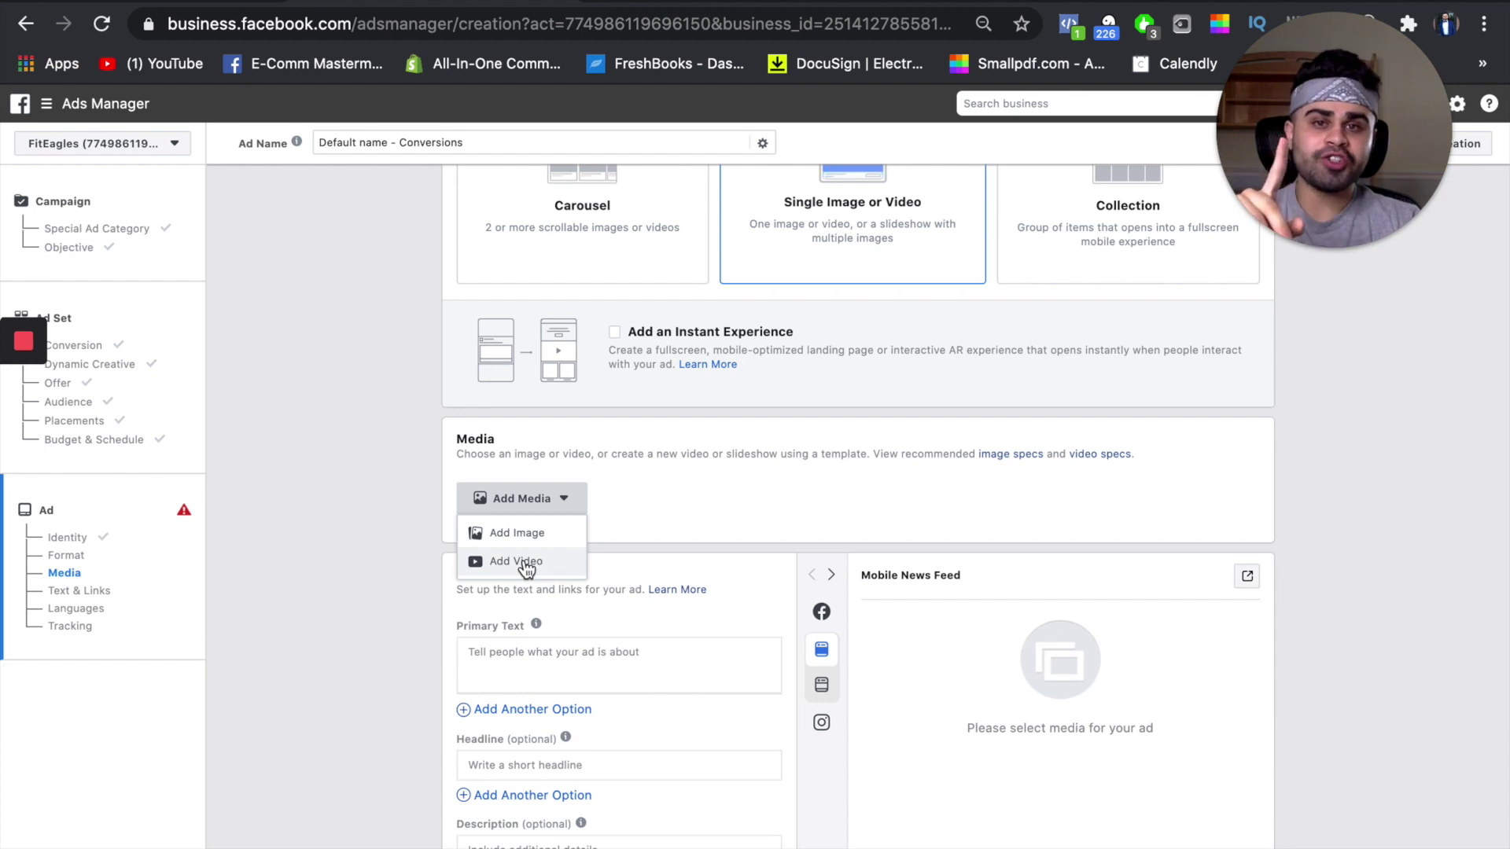
pyautogui.click(525, 568)
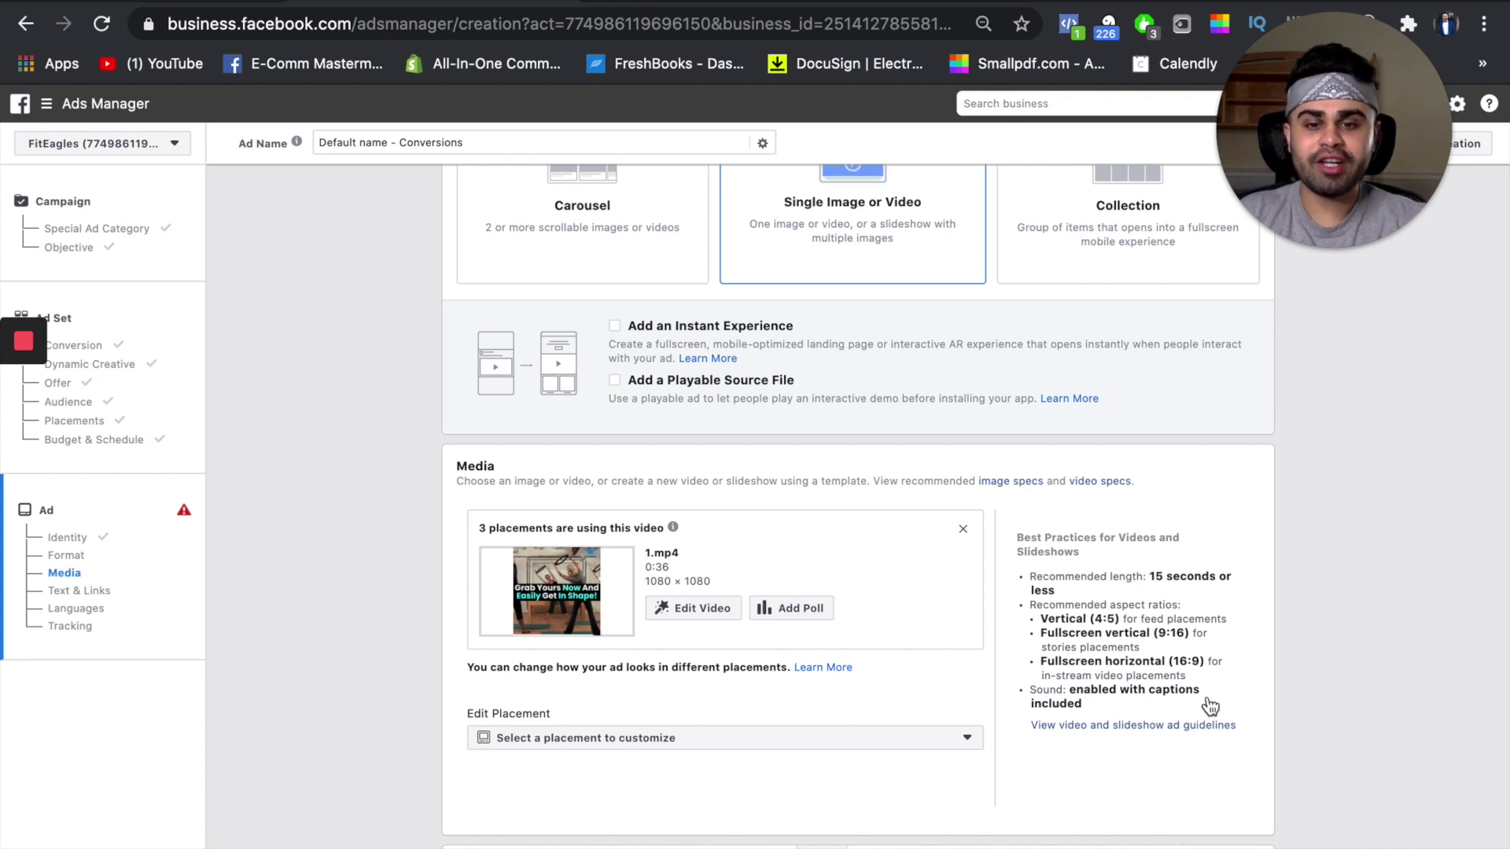
pyautogui.click(704, 617)
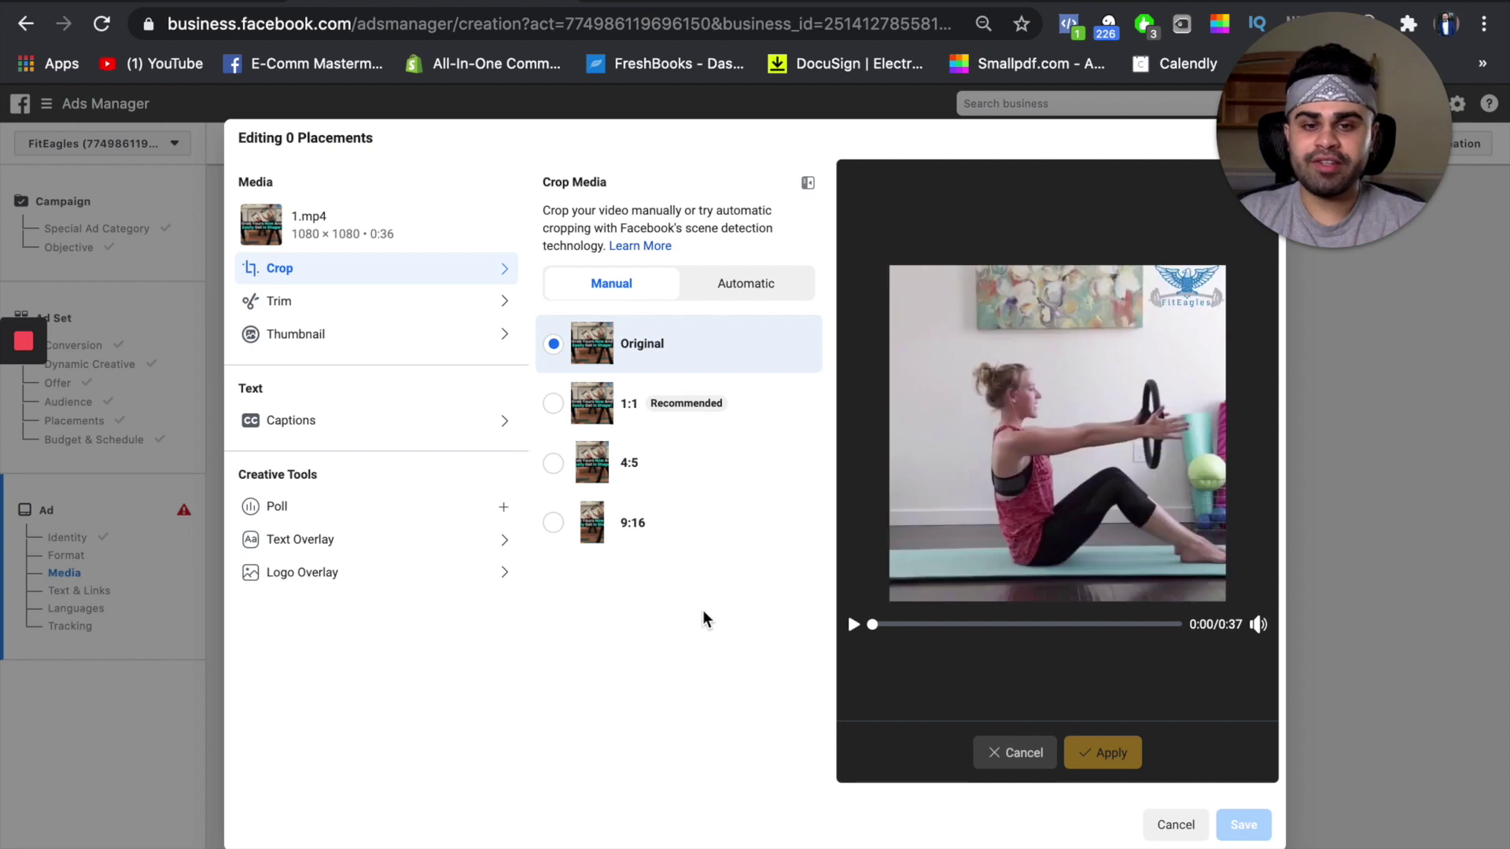
pyautogui.click(339, 344)
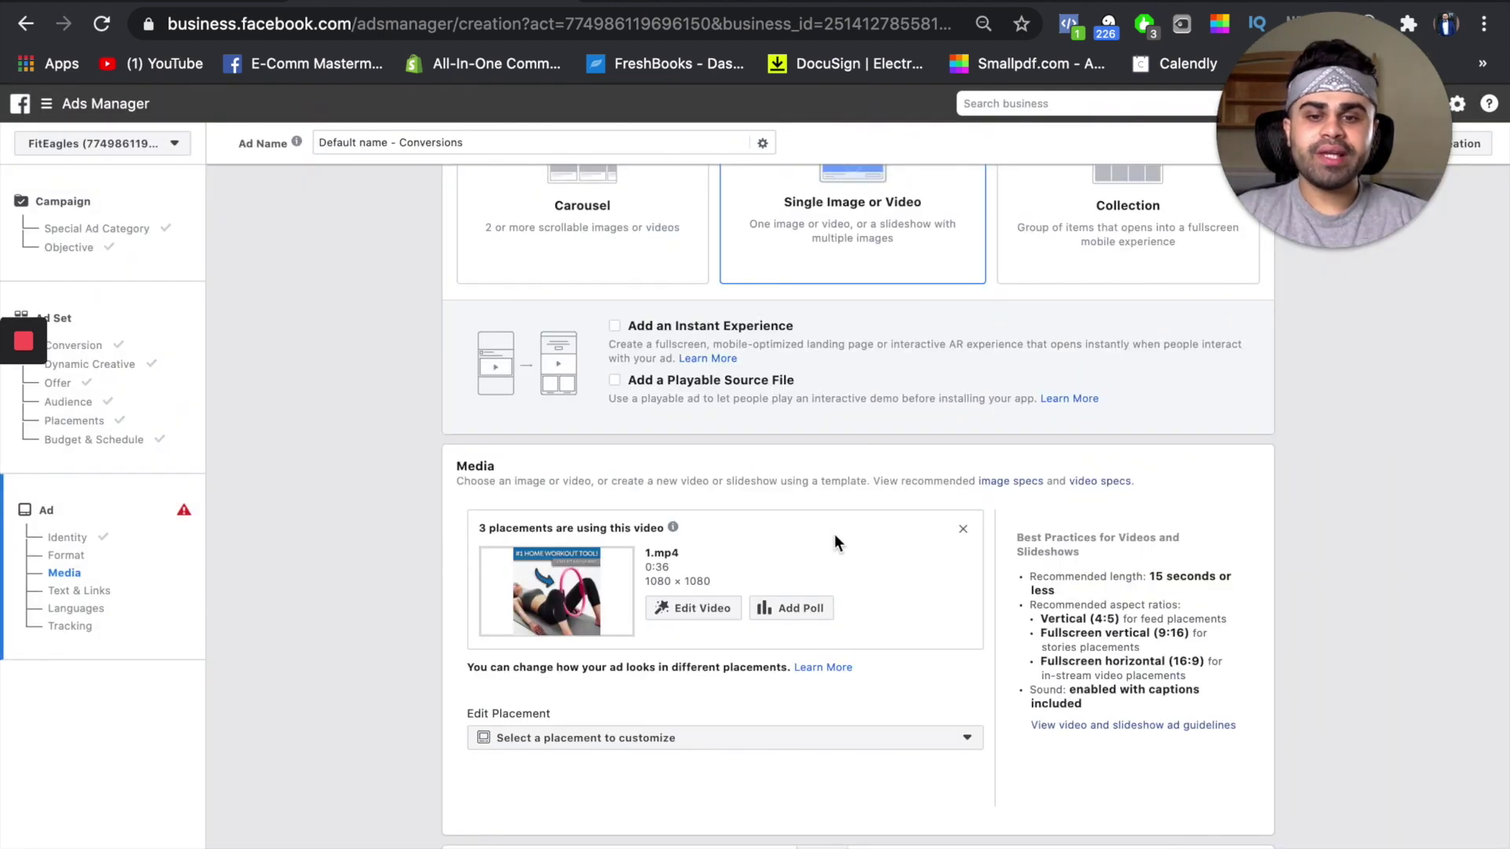
# Rename the ad "Video 1 | Thumbnail 1".
pyautogui.scroll(5, 833, 534)
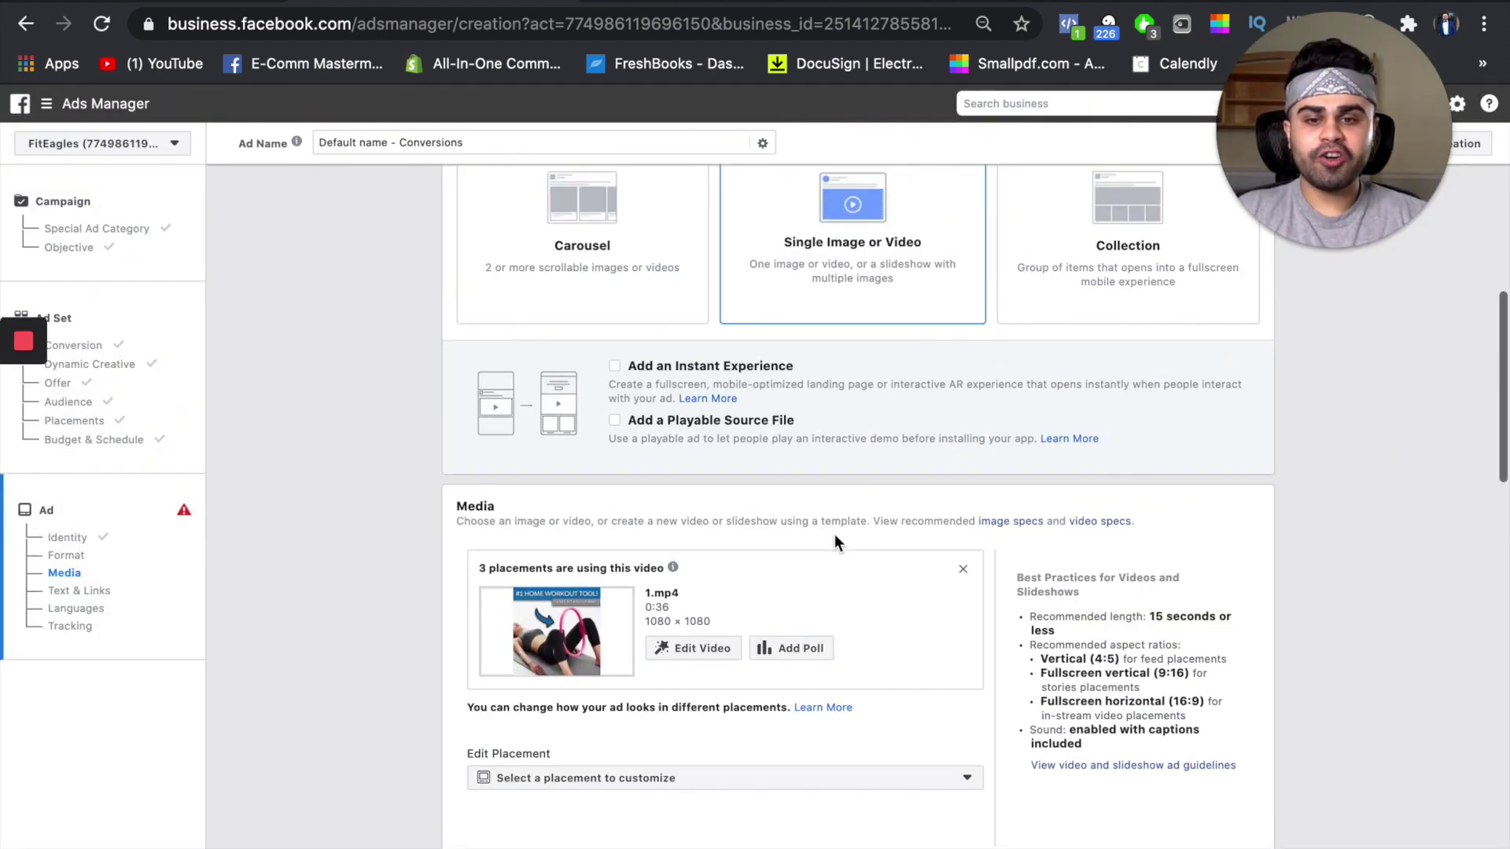
pyautogui.scroll(2, 836, 543)
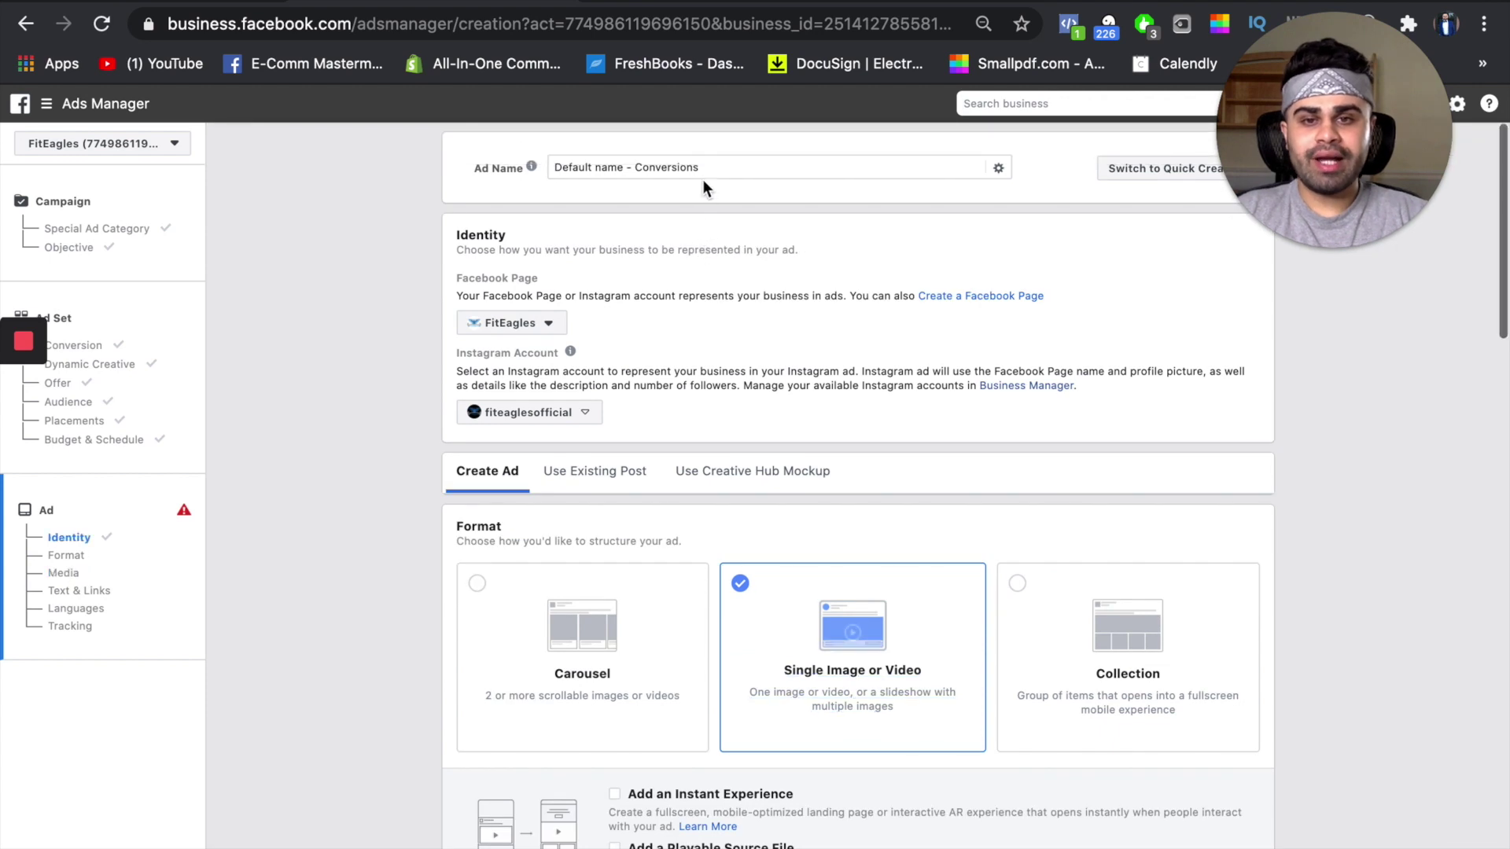
pyautogui.moveTo(715, 167); pyautogui.dragTo(533, 167)
pyautogui.moveTo(533, 166)
pyautogui.write('Vid')
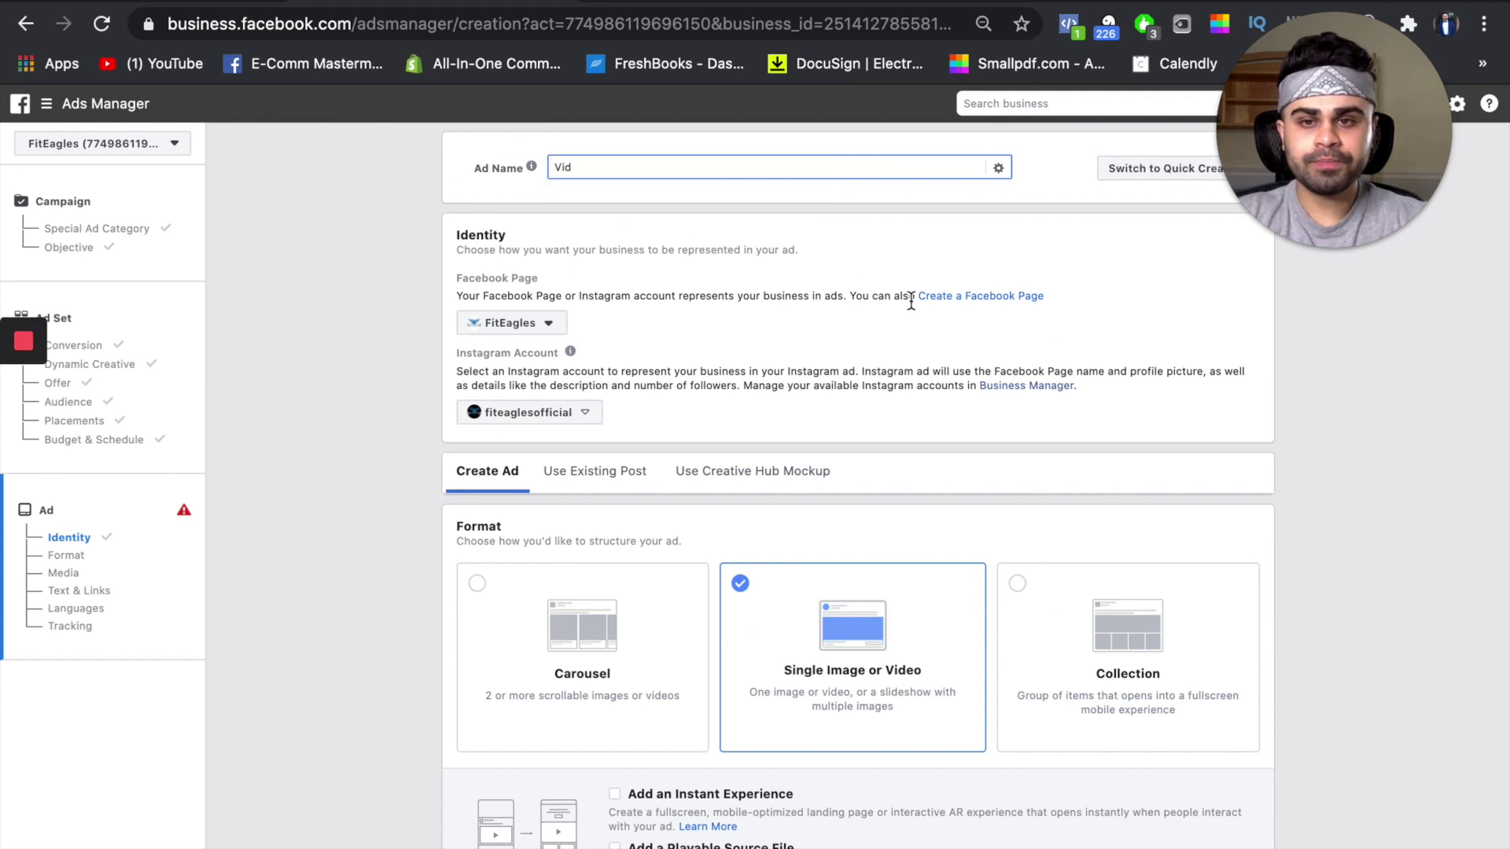
pyautogui.write('eo 2')
pyautogui.press('BackSpace')
pyautogui.press('BackSpace')
pyautogui.press('BackSpace')
pyautogui.press('BackSpace')
pyautogui.write('o')
pyautogui.press('BackSpace')
pyautogui.press('BackSpace')
pyautogui.write('eo 2')
pyautogui.press('BackSpace')
pyautogui.write('1 | T')
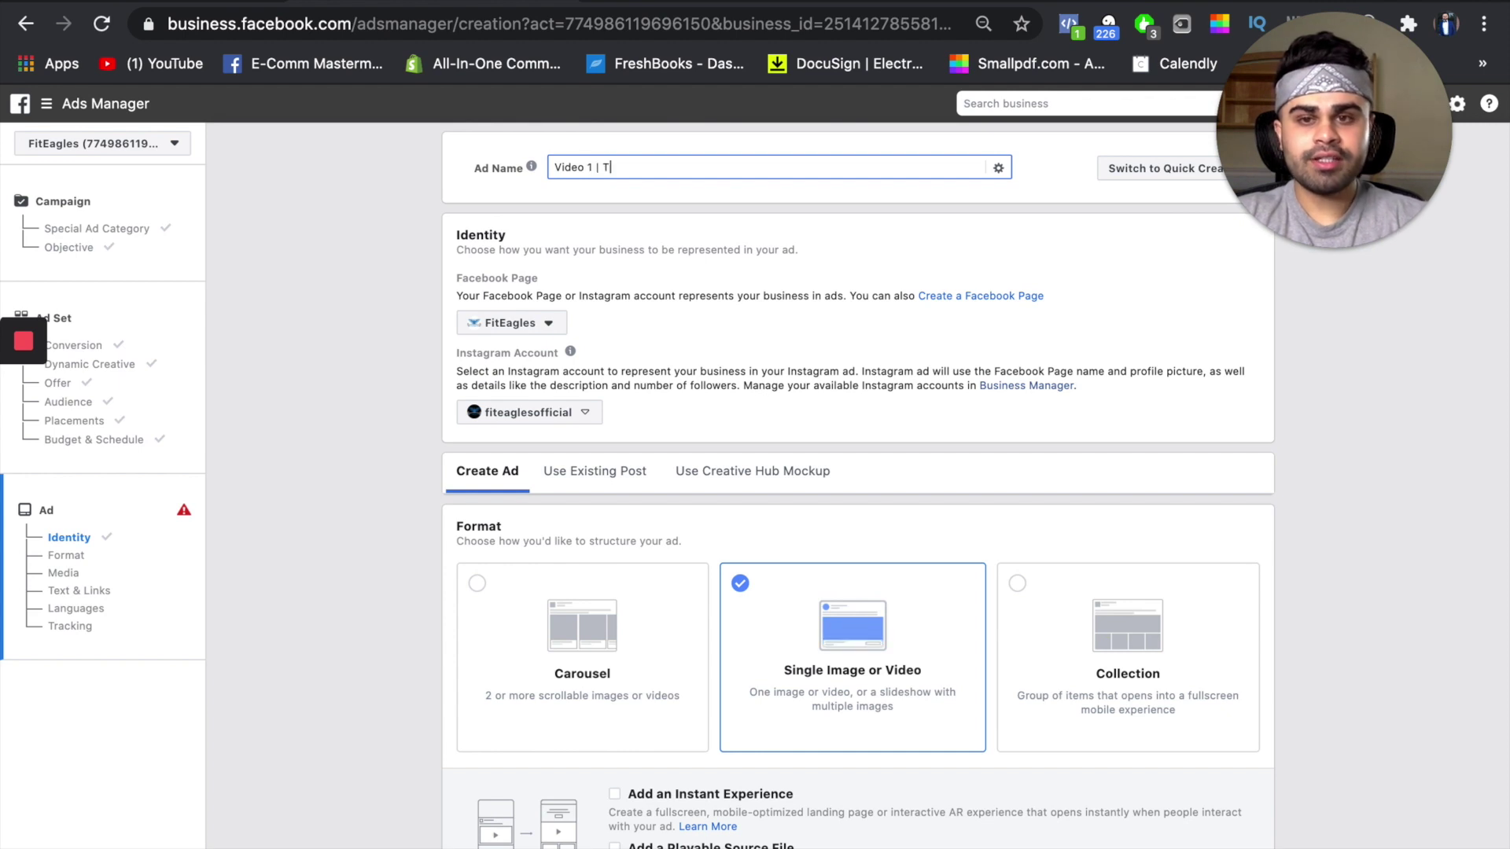
pyautogui.write('humb')
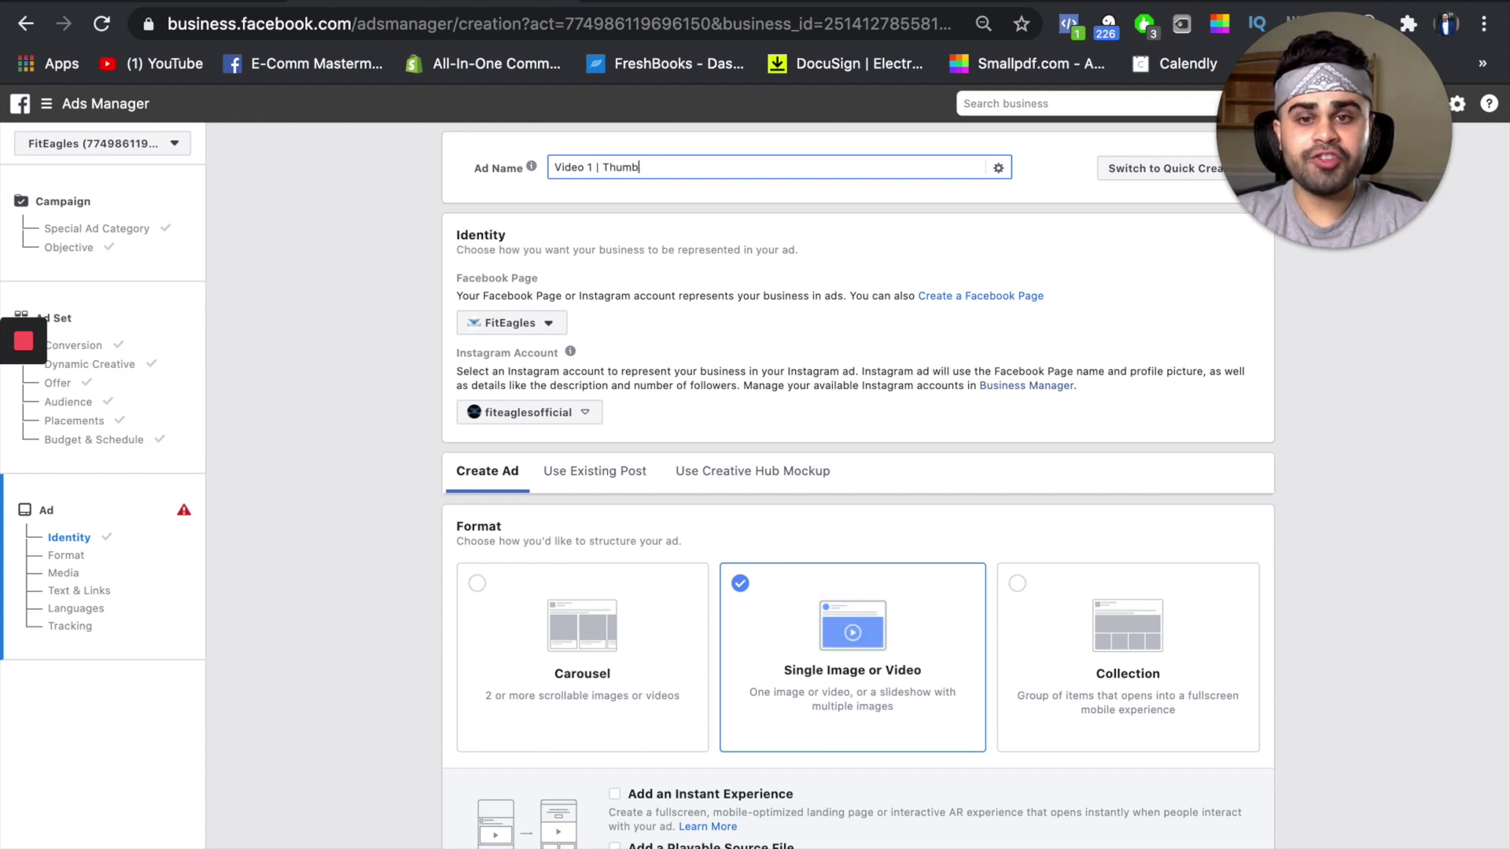
pyautogui.write('nail 1')
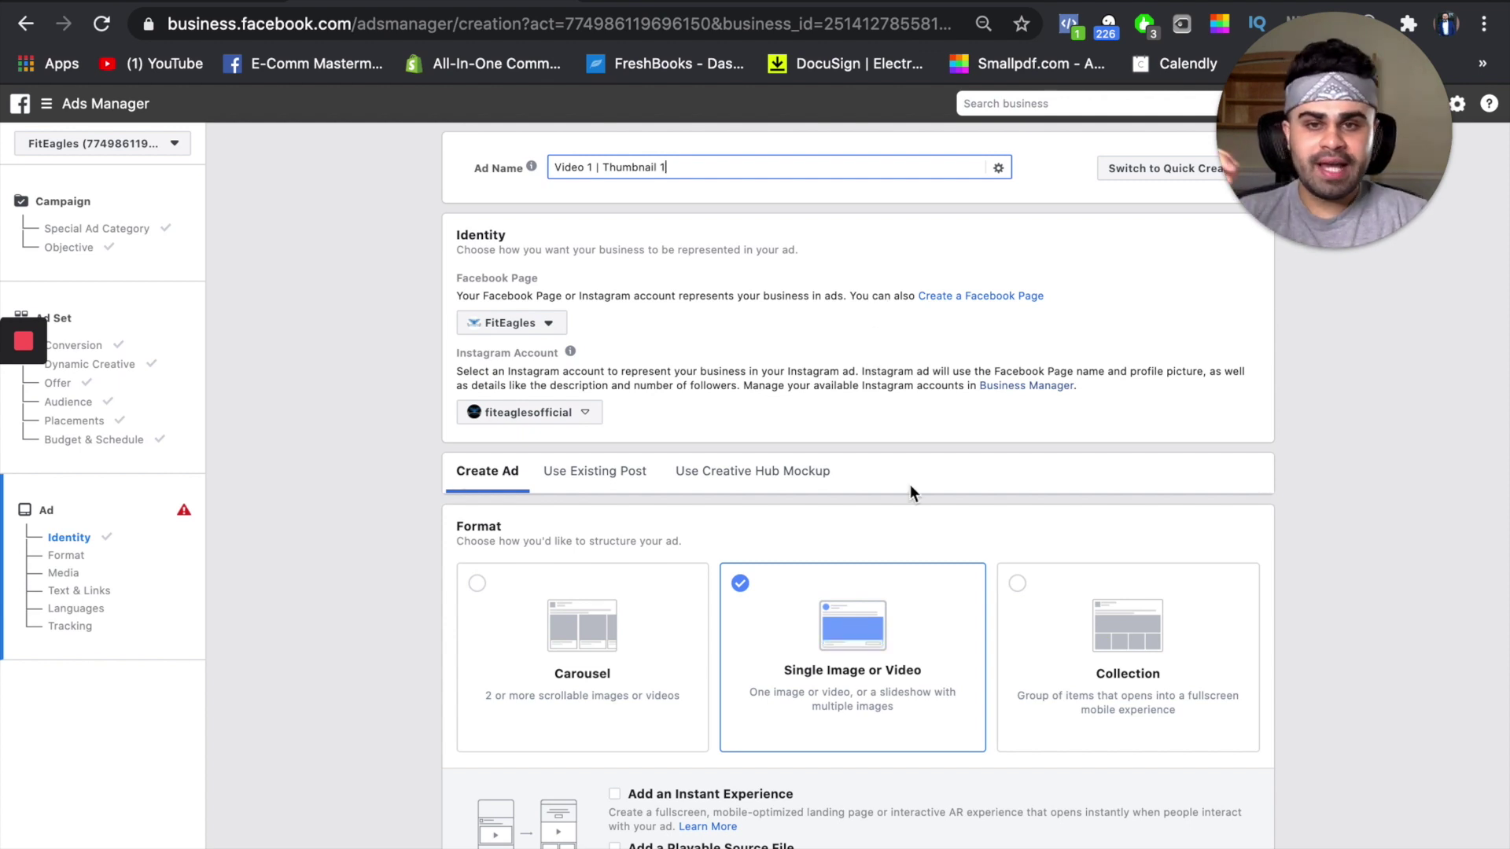
# Review the ad's primary text, headline and description alongside the Mobile News Feed preview.
pyautogui.scroll(-1, 909, 492)
pyautogui.scroll(-10, 910, 493)
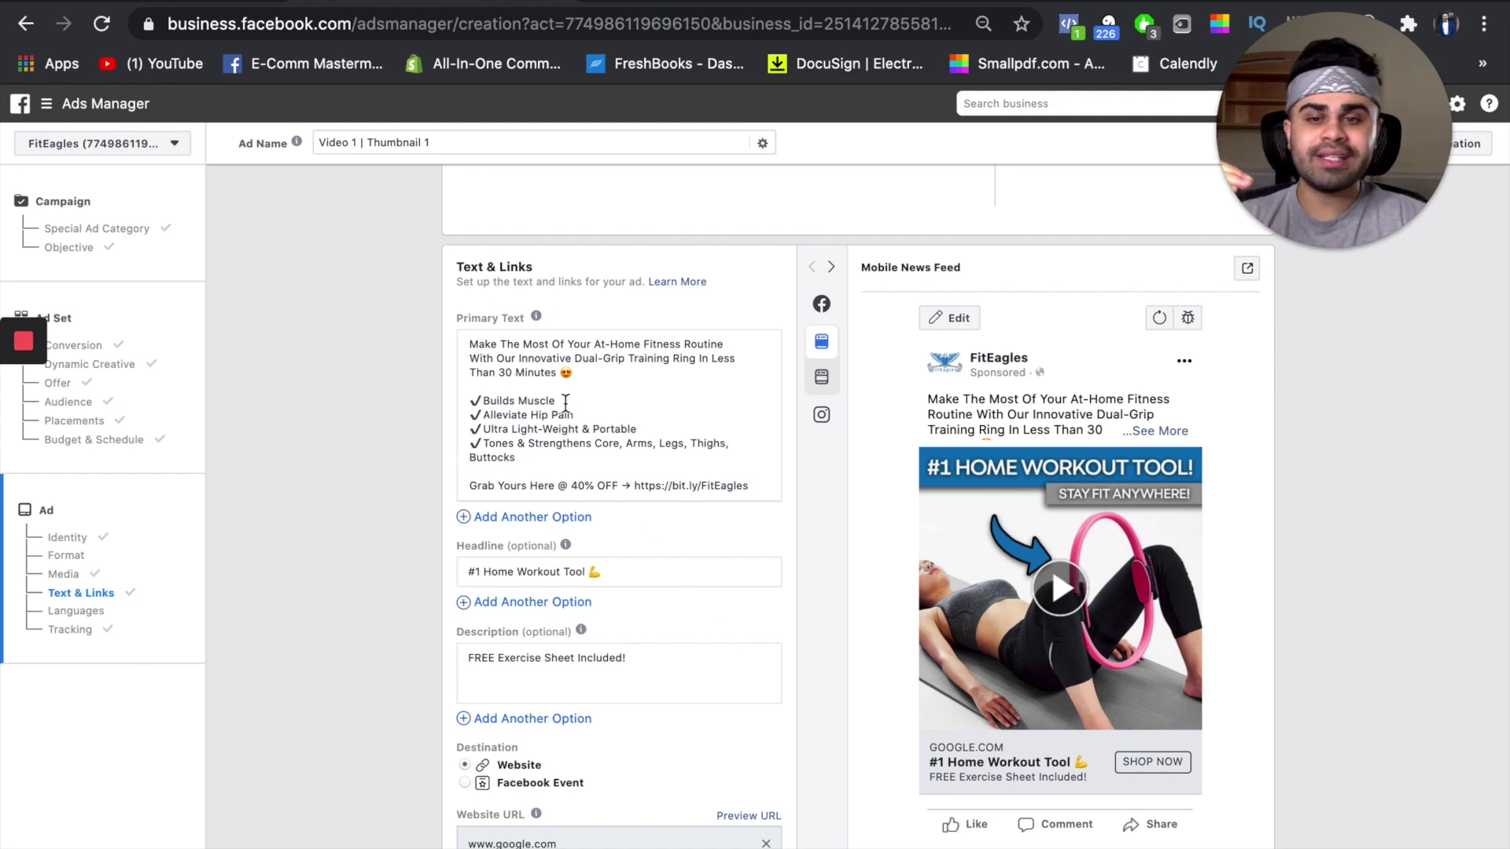
# Examine the opening sentence and the benefit list in the ad's primary text.
pyautogui.tripleClick(630, 358)
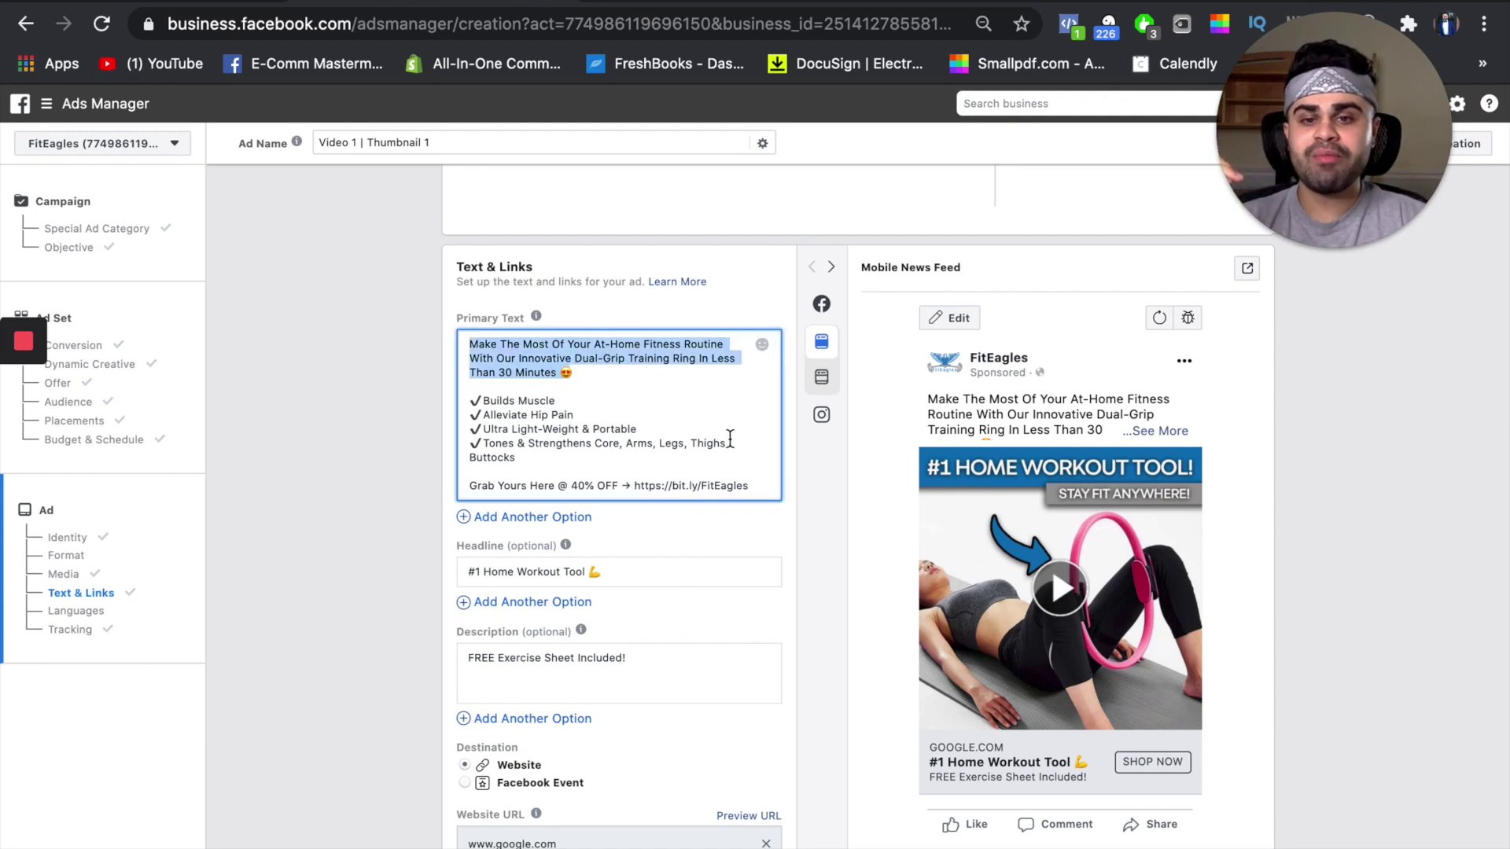
pyautogui.click(714, 385)
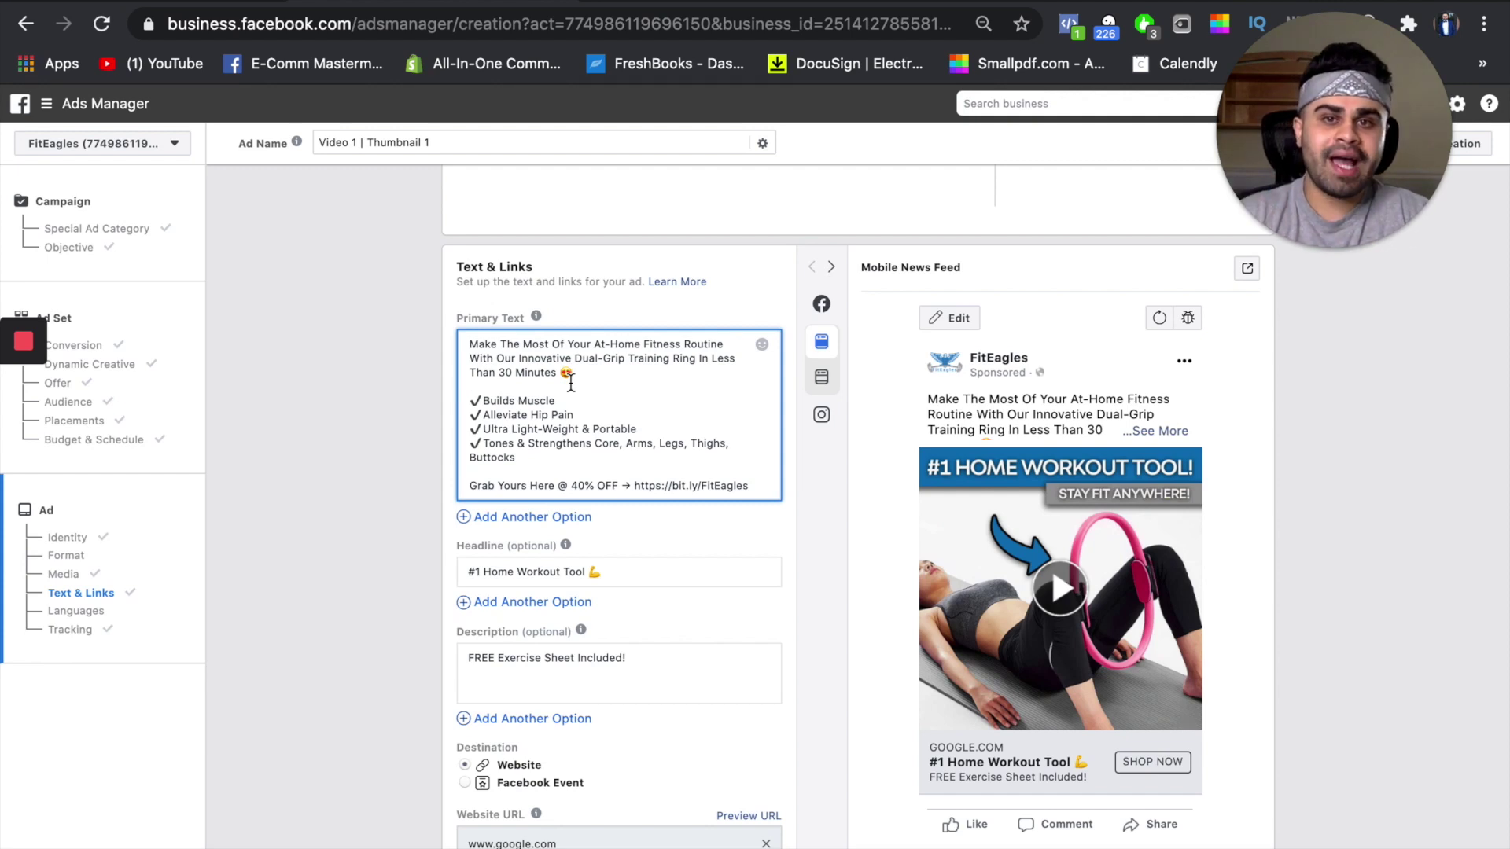
pyautogui.click(527, 415)
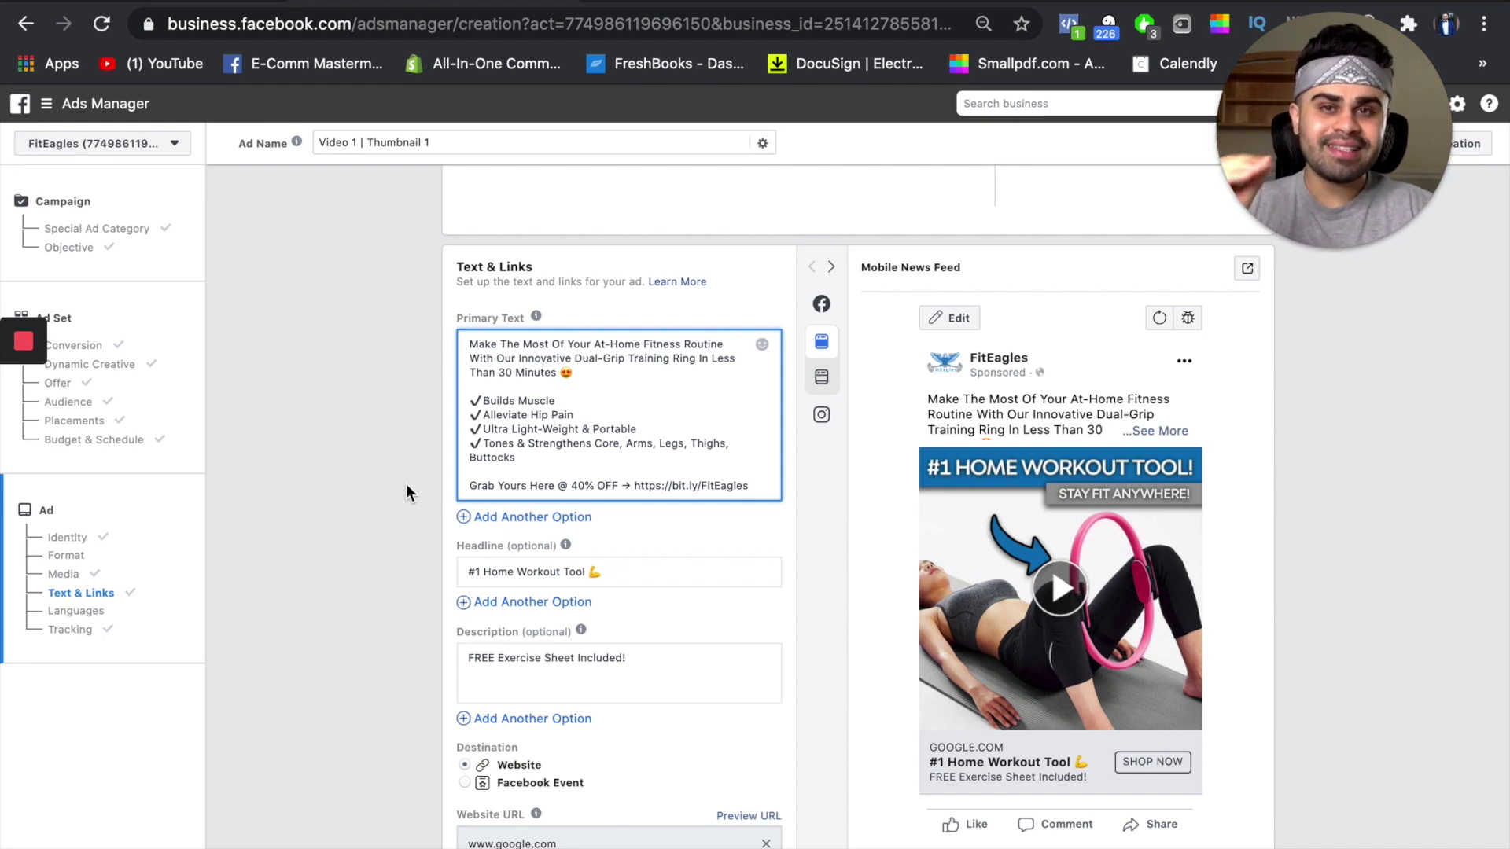
# Confirm the finished ad to submit the campaign.
pyautogui.scroll(-10, 407, 485)
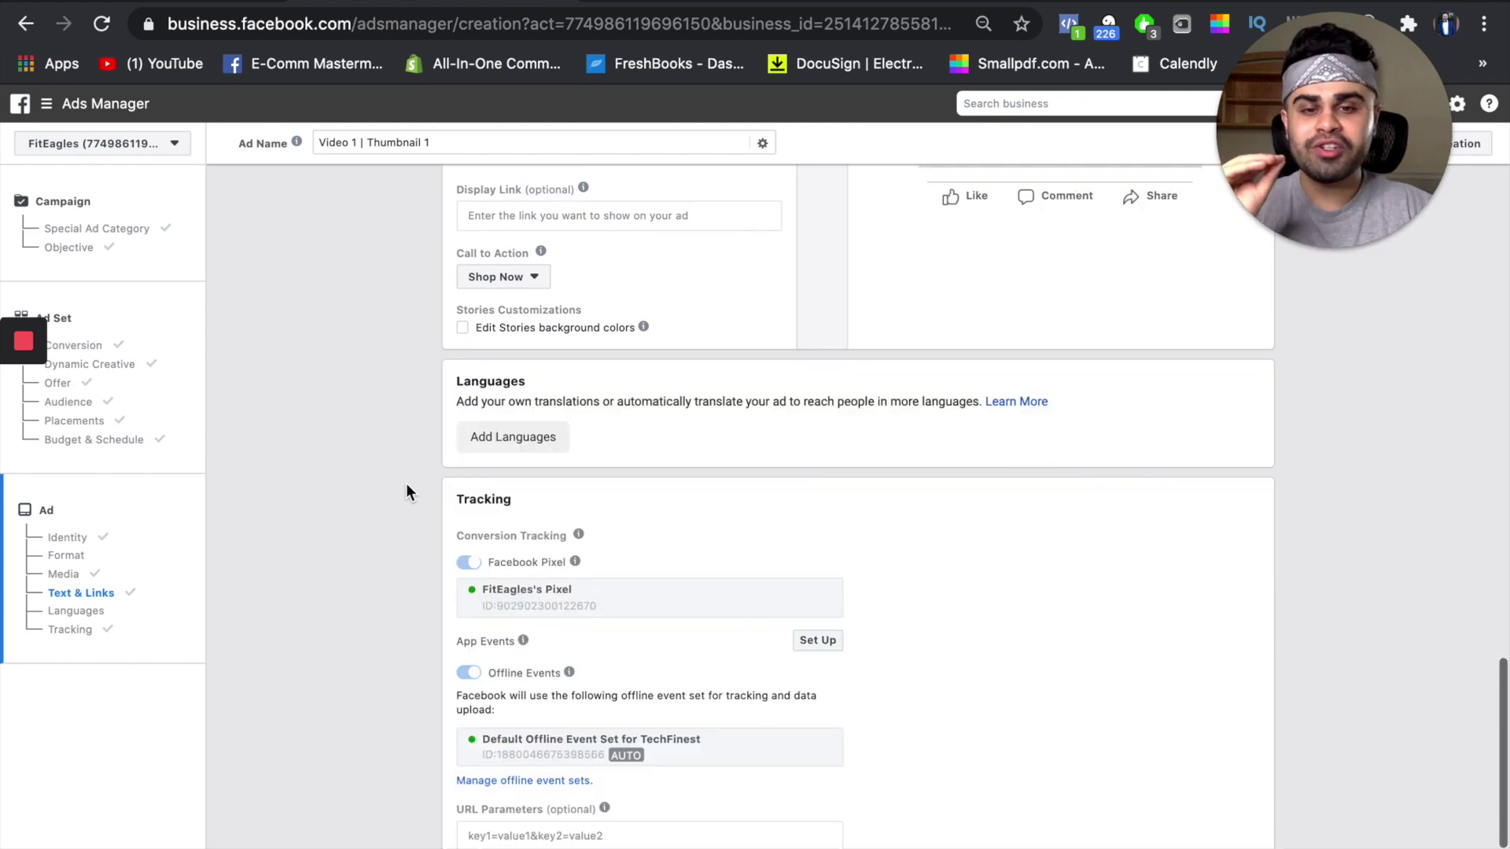
pyautogui.scroll(-3, 405, 491)
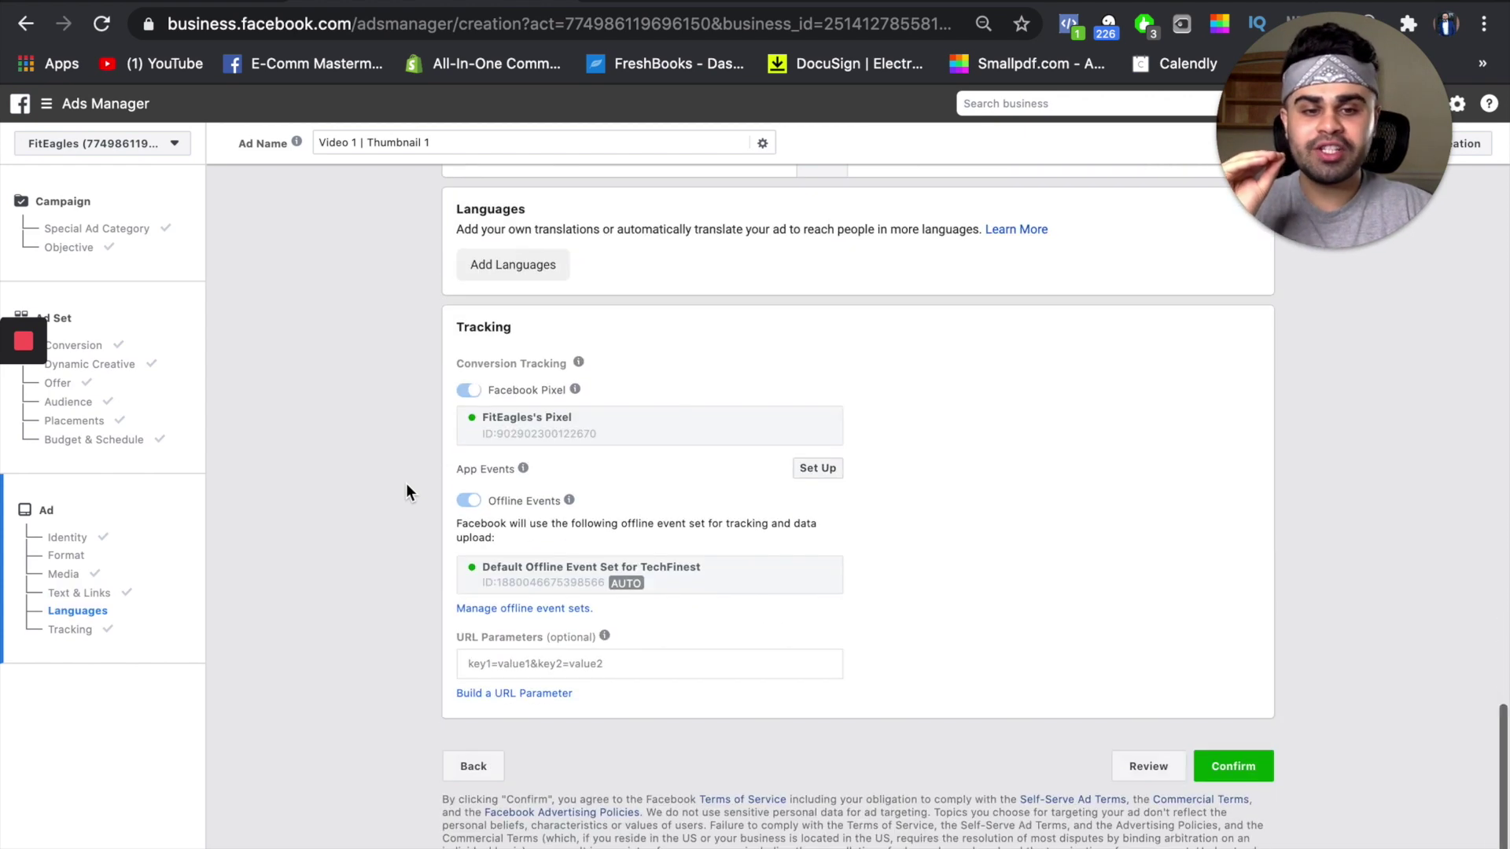
pyautogui.click(1234, 767)
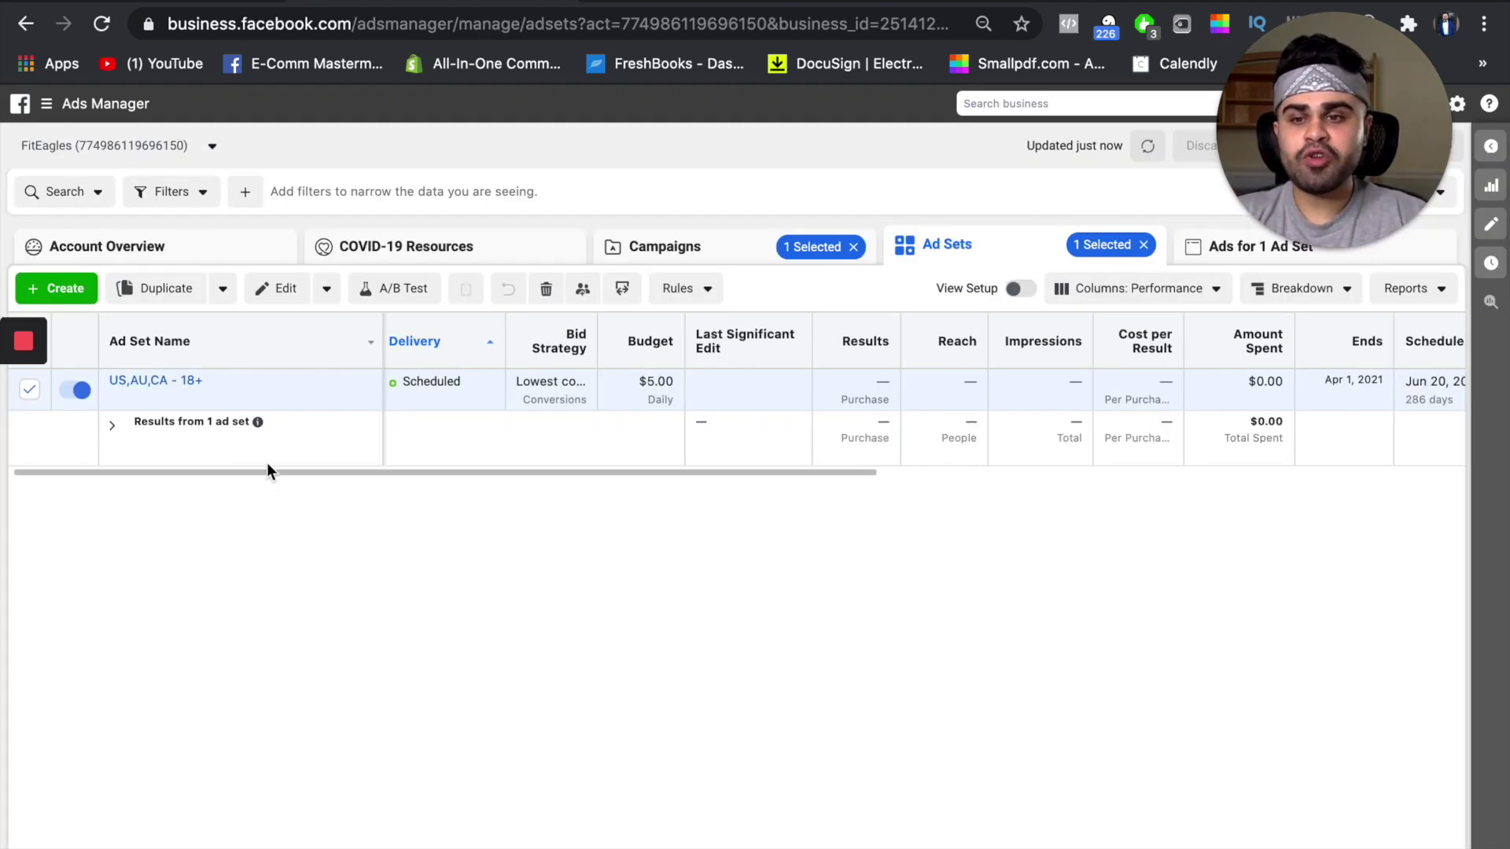
# Rename the ad set "Pilates + Joseph Pilates" and publish the change.
pyautogui.click(212, 379)
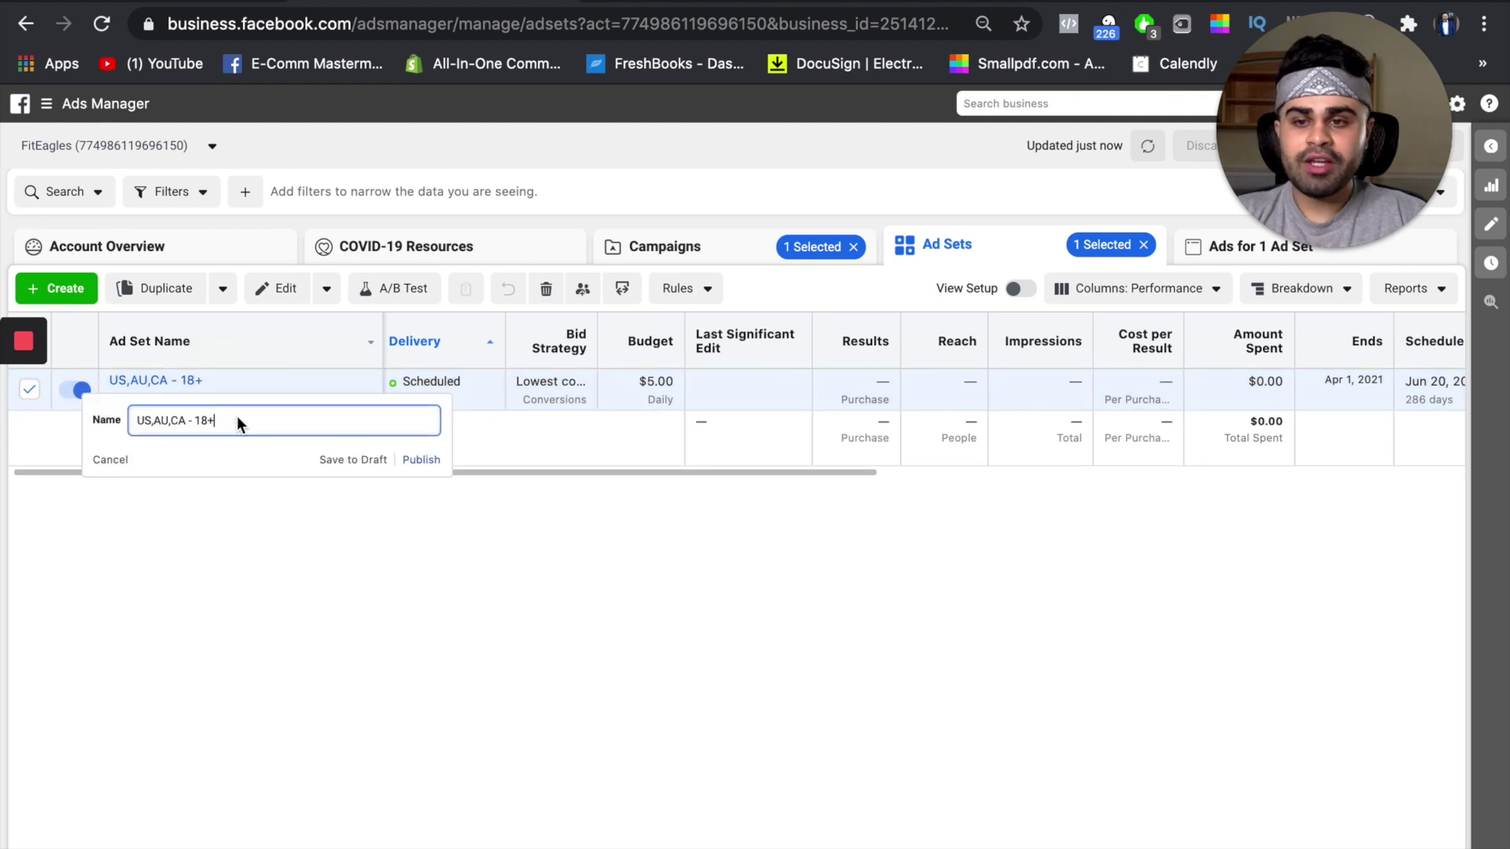
pyautogui.moveTo(238, 418); pyautogui.dragTo(121, 423)
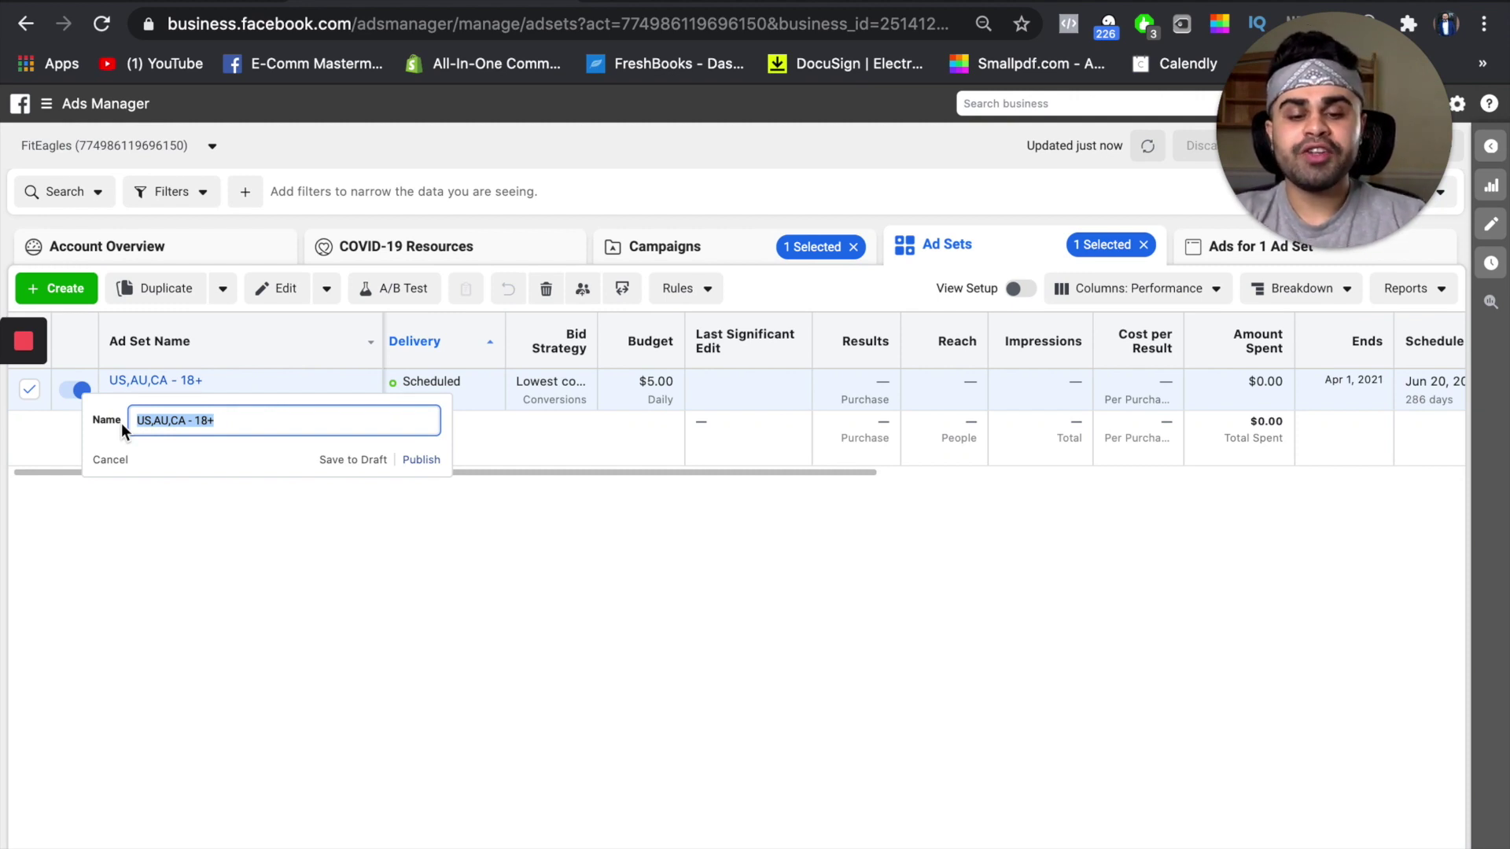
pyautogui.write('Pilates + Joseph Pilates')
pyautogui.click(233, 508)
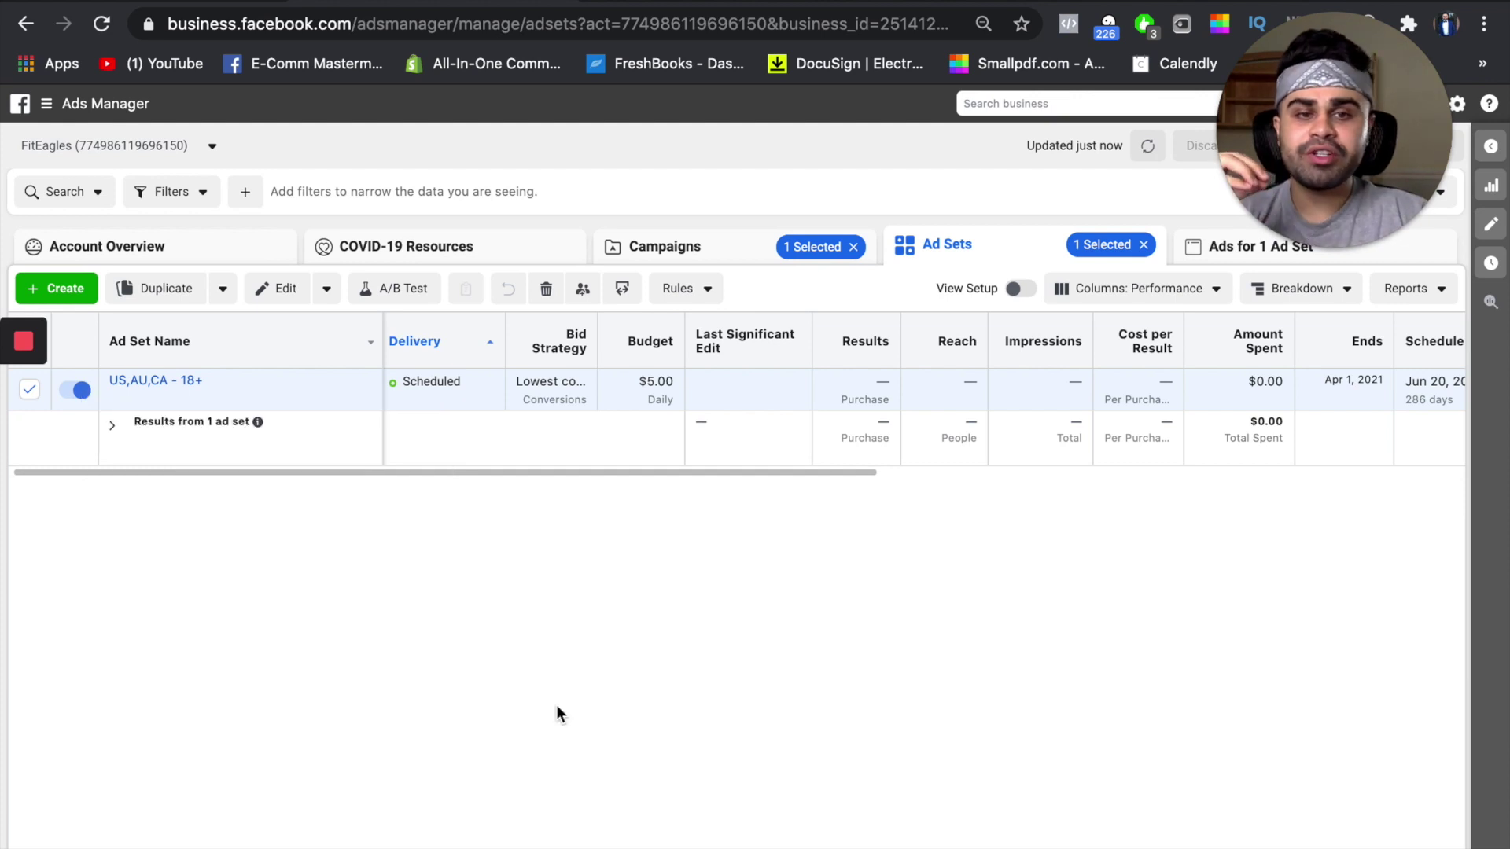
# Duplicate the ad "Video 1 | Thumbnail 1" once into the original campaign, keeping existing reactions, comments and shares shown.
pyautogui.moveTo(1221, 253)
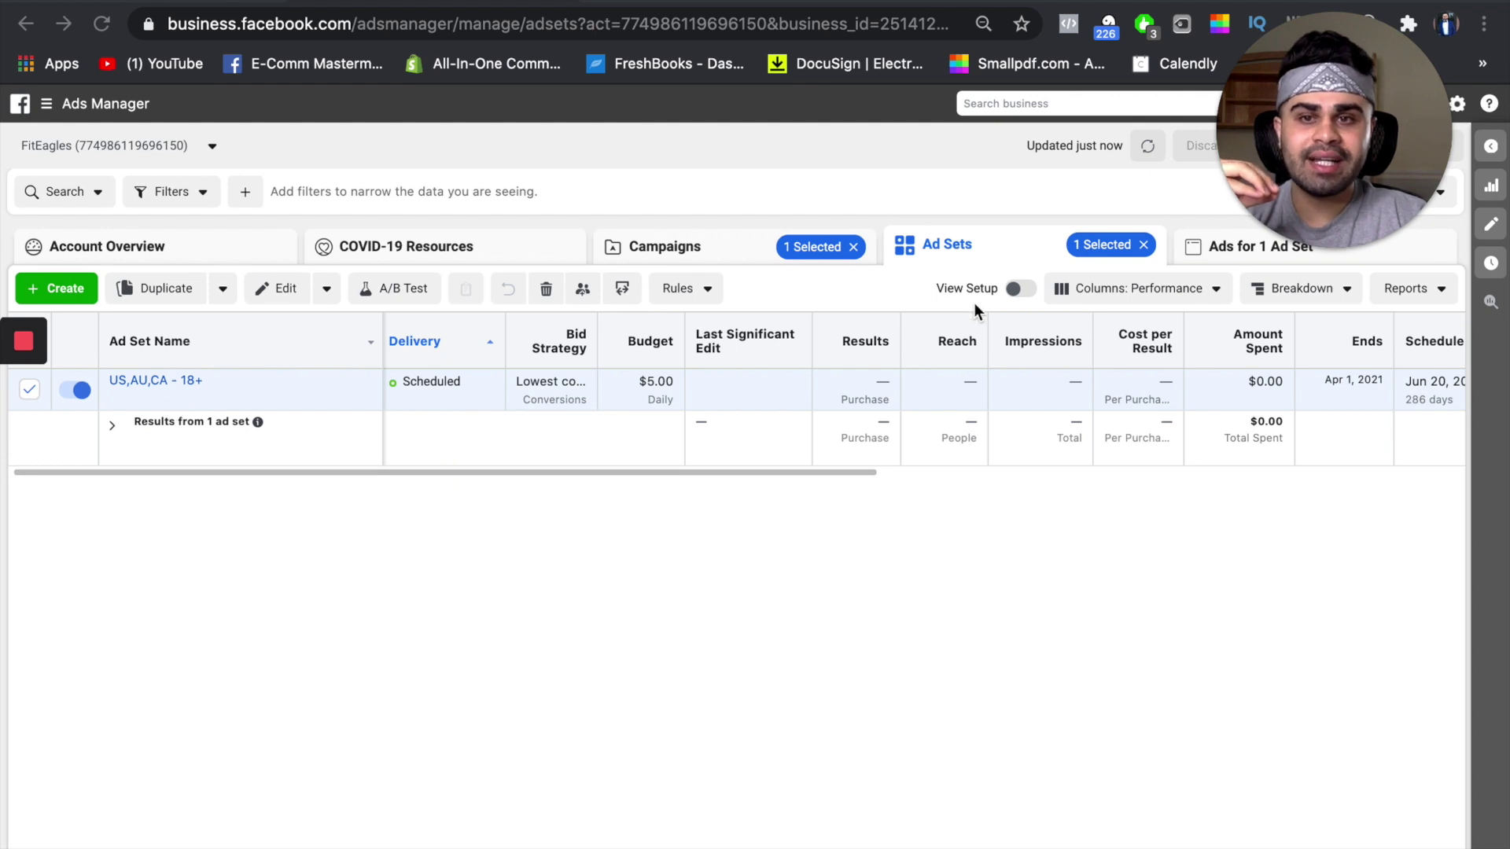
pyautogui.click(1199, 250)
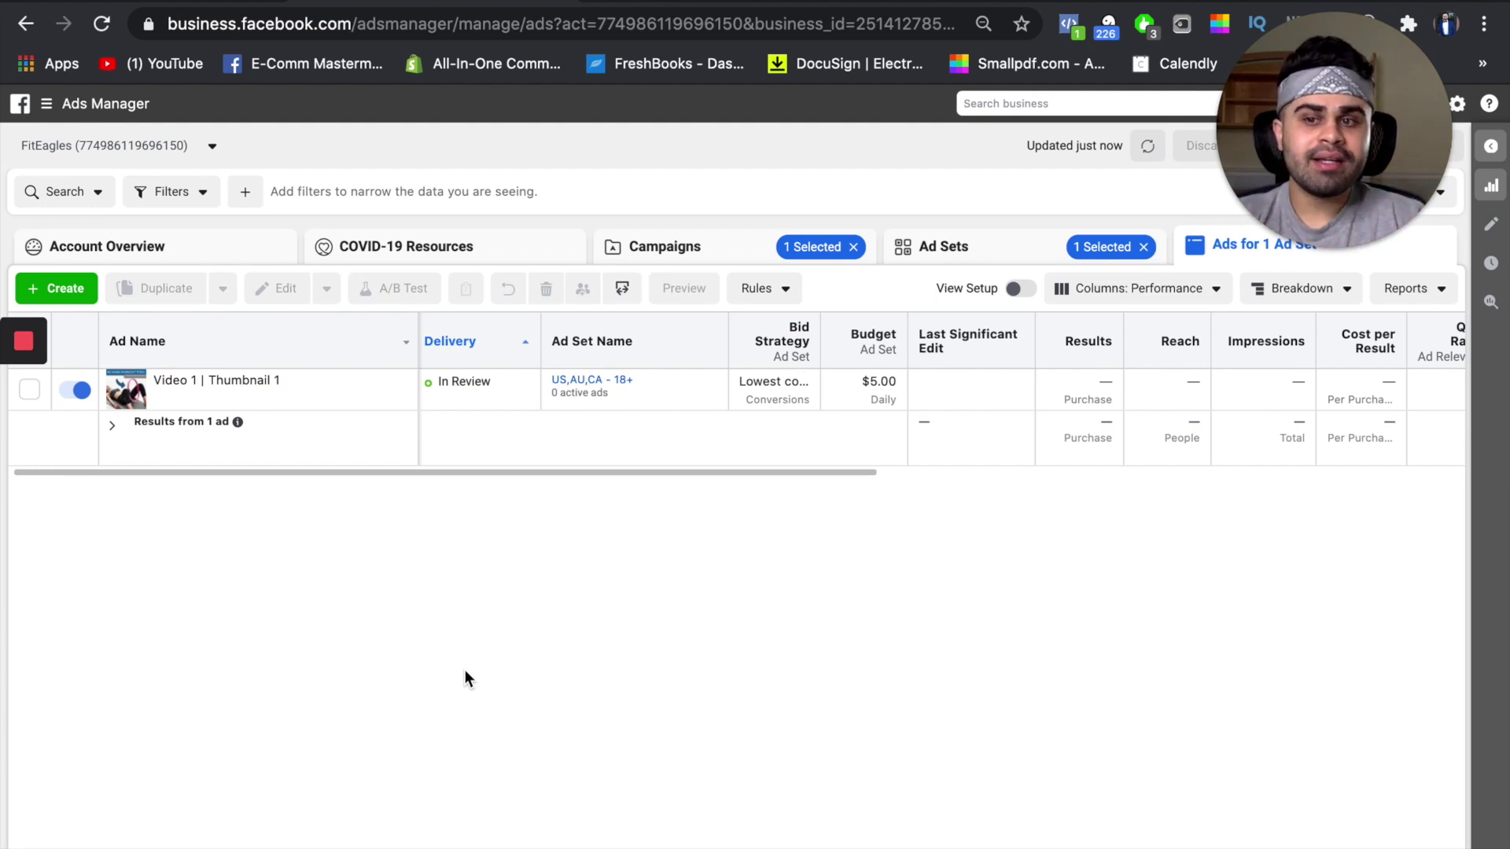
pyautogui.moveTo(188, 400)
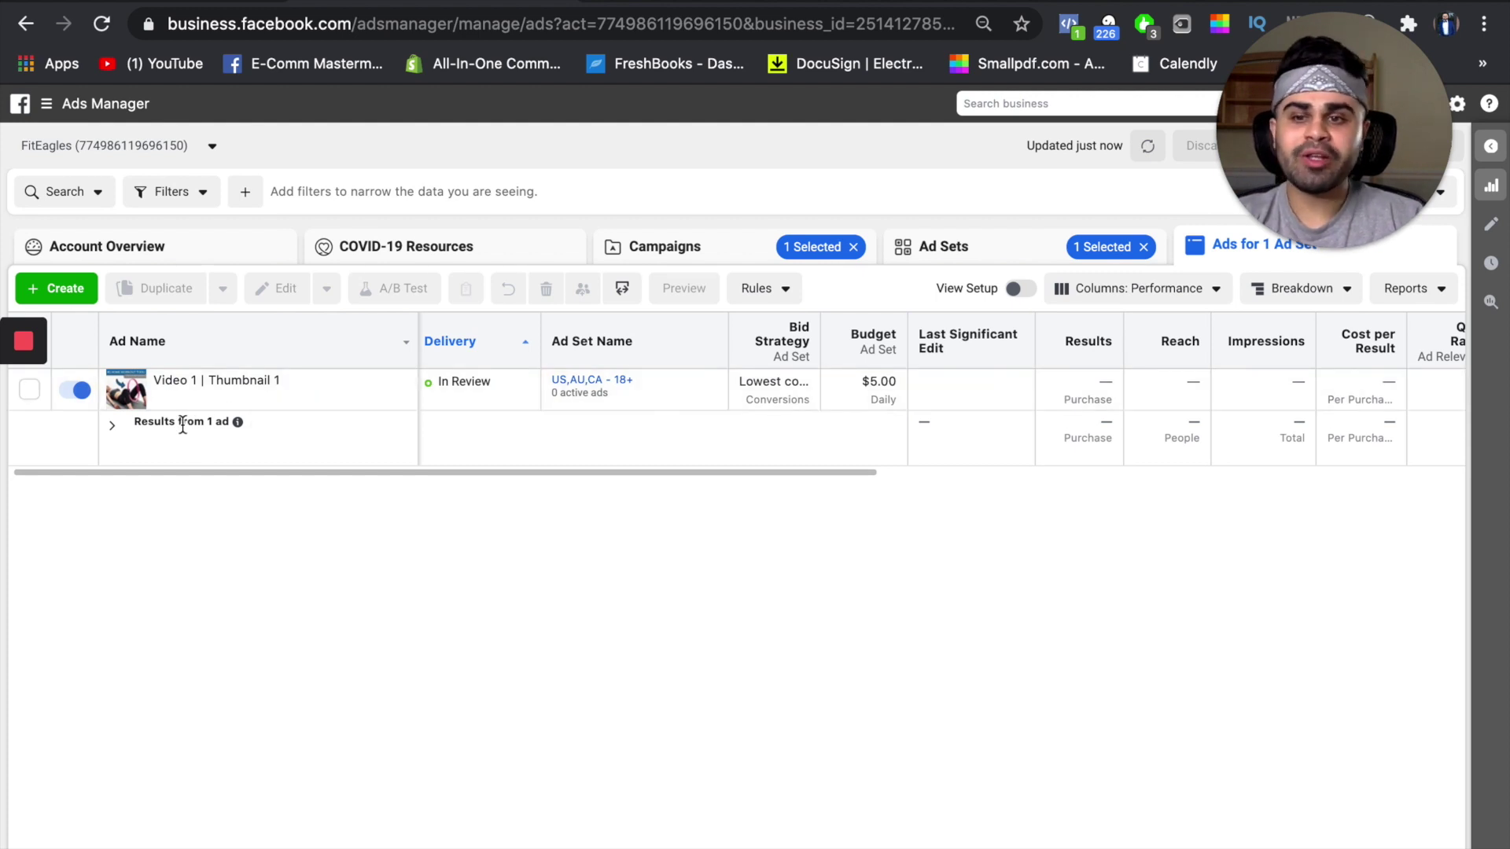
pyautogui.moveTo(35, 394)
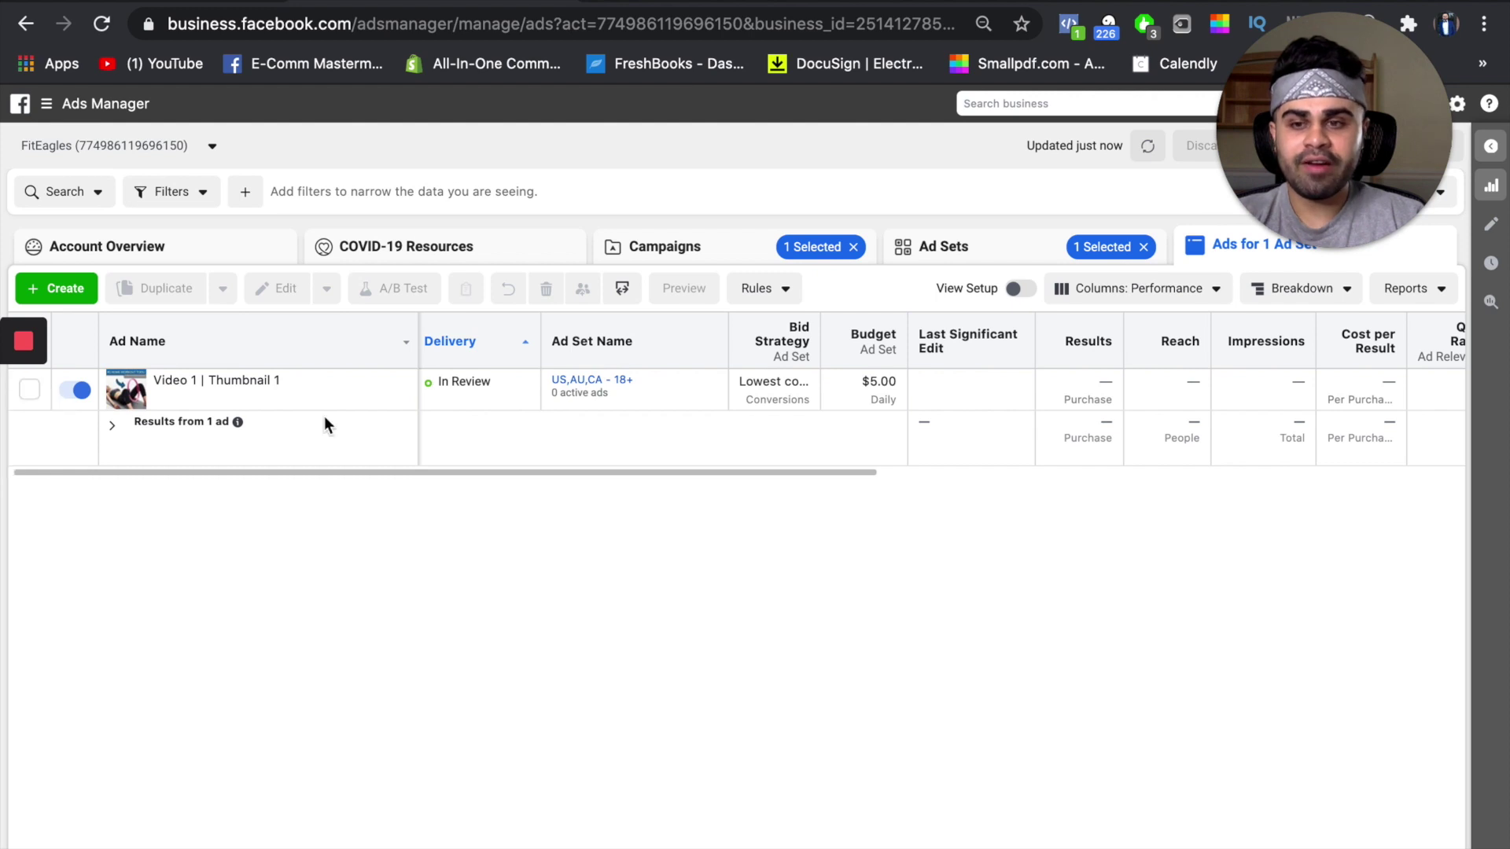
pyautogui.moveTo(312, 401)
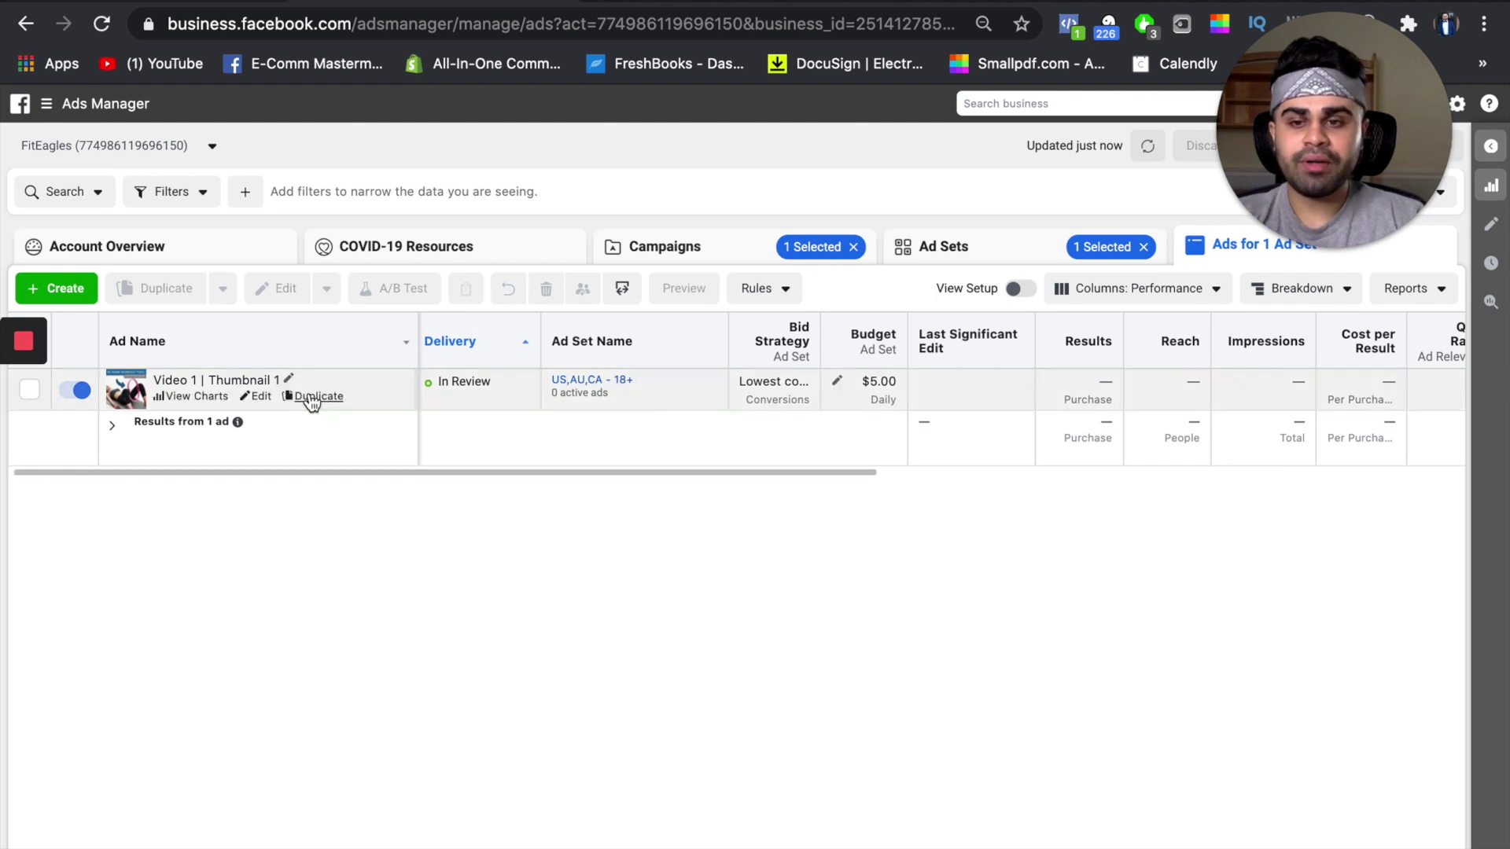
pyautogui.click(312, 397)
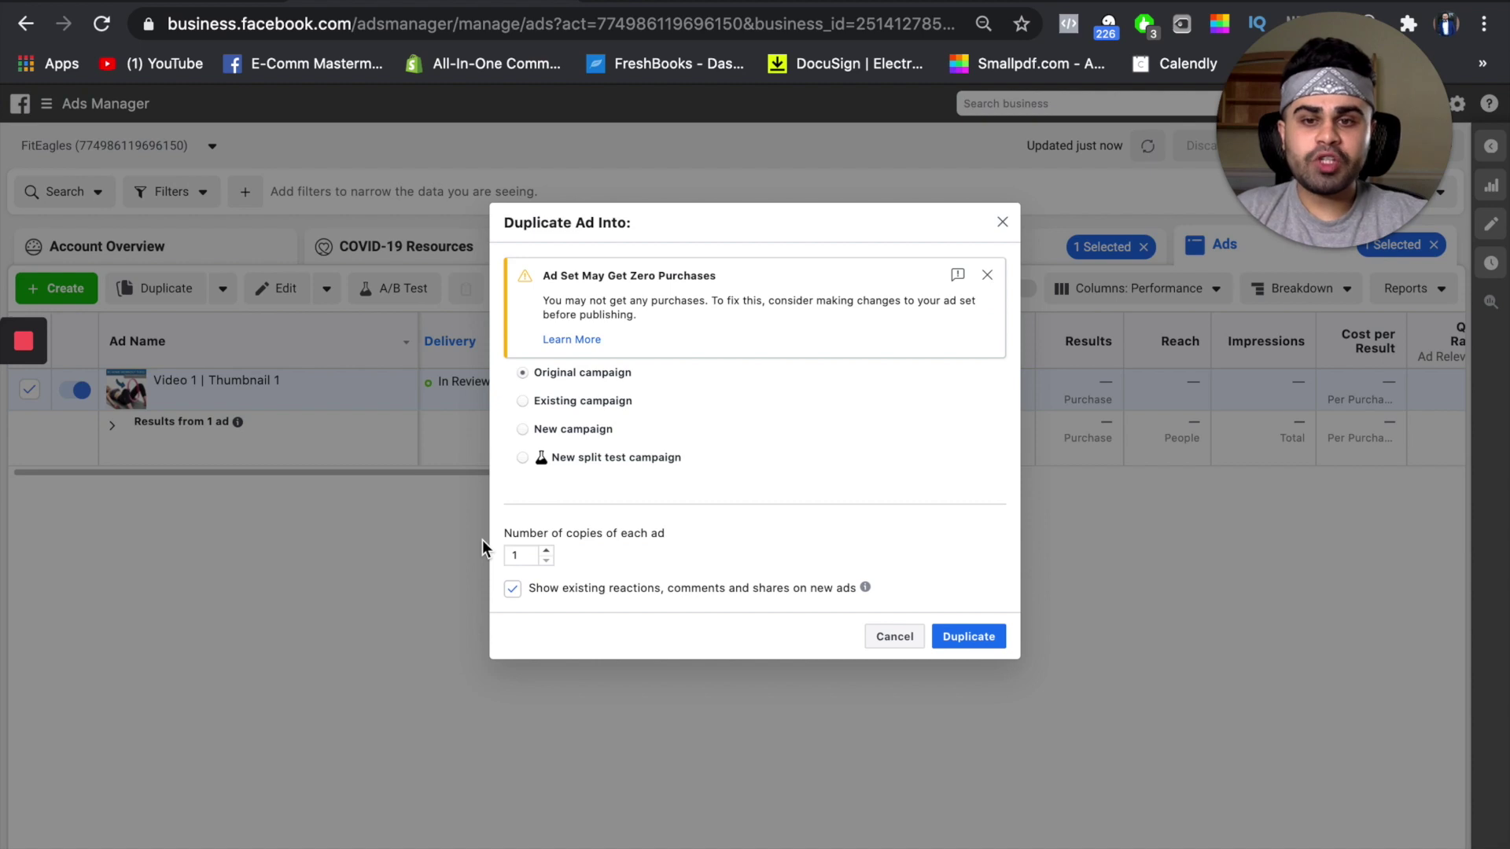
pyautogui.click(969, 639)
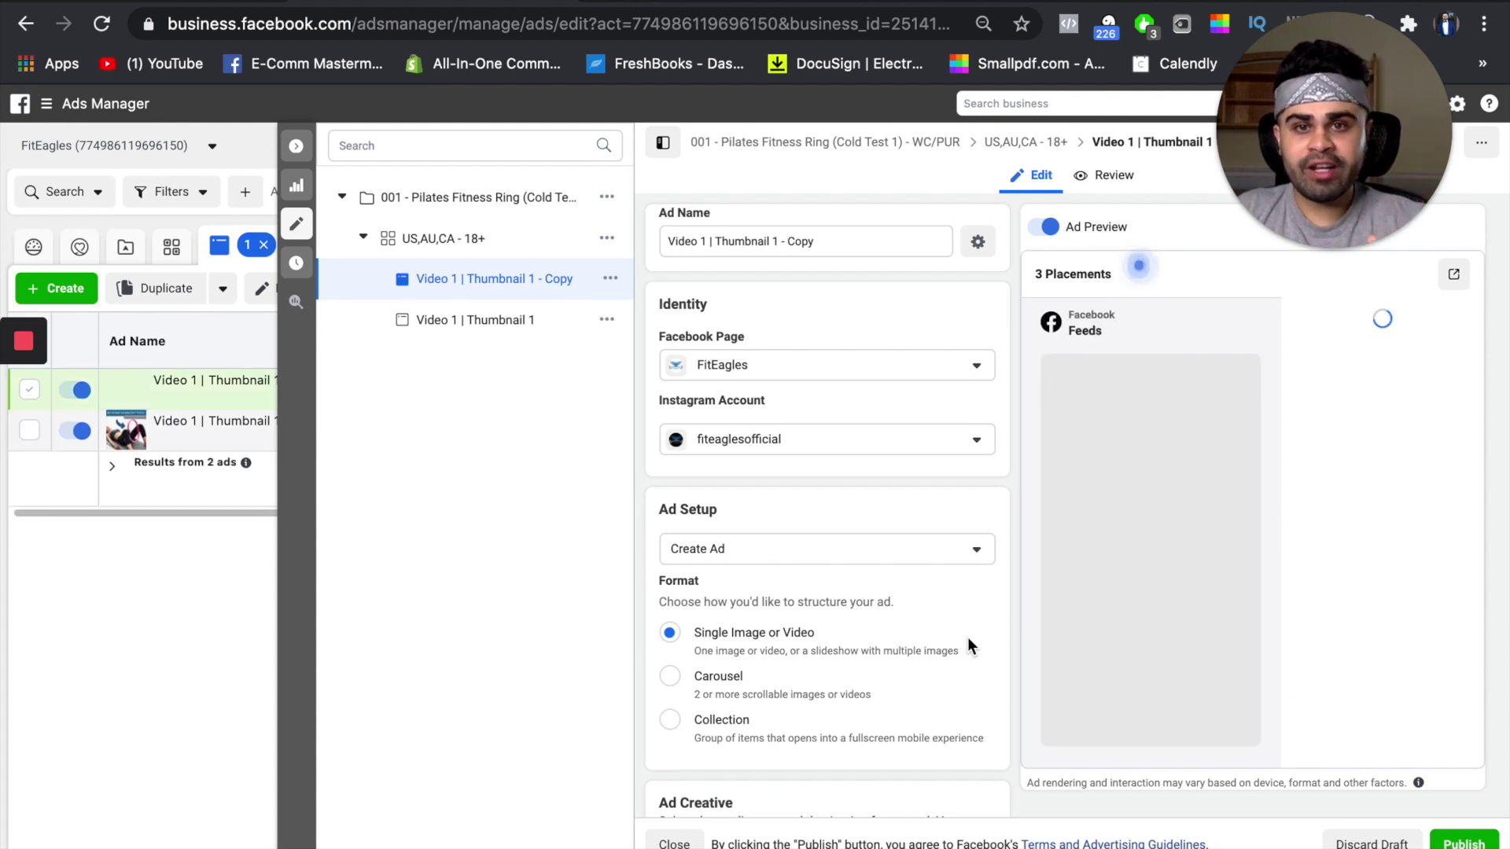
# Change the copied ad's video thumbnail to the "#1 Home Workout Tool!" image of hands holding the black ring.
pyautogui.scroll(-8, 728, 386)
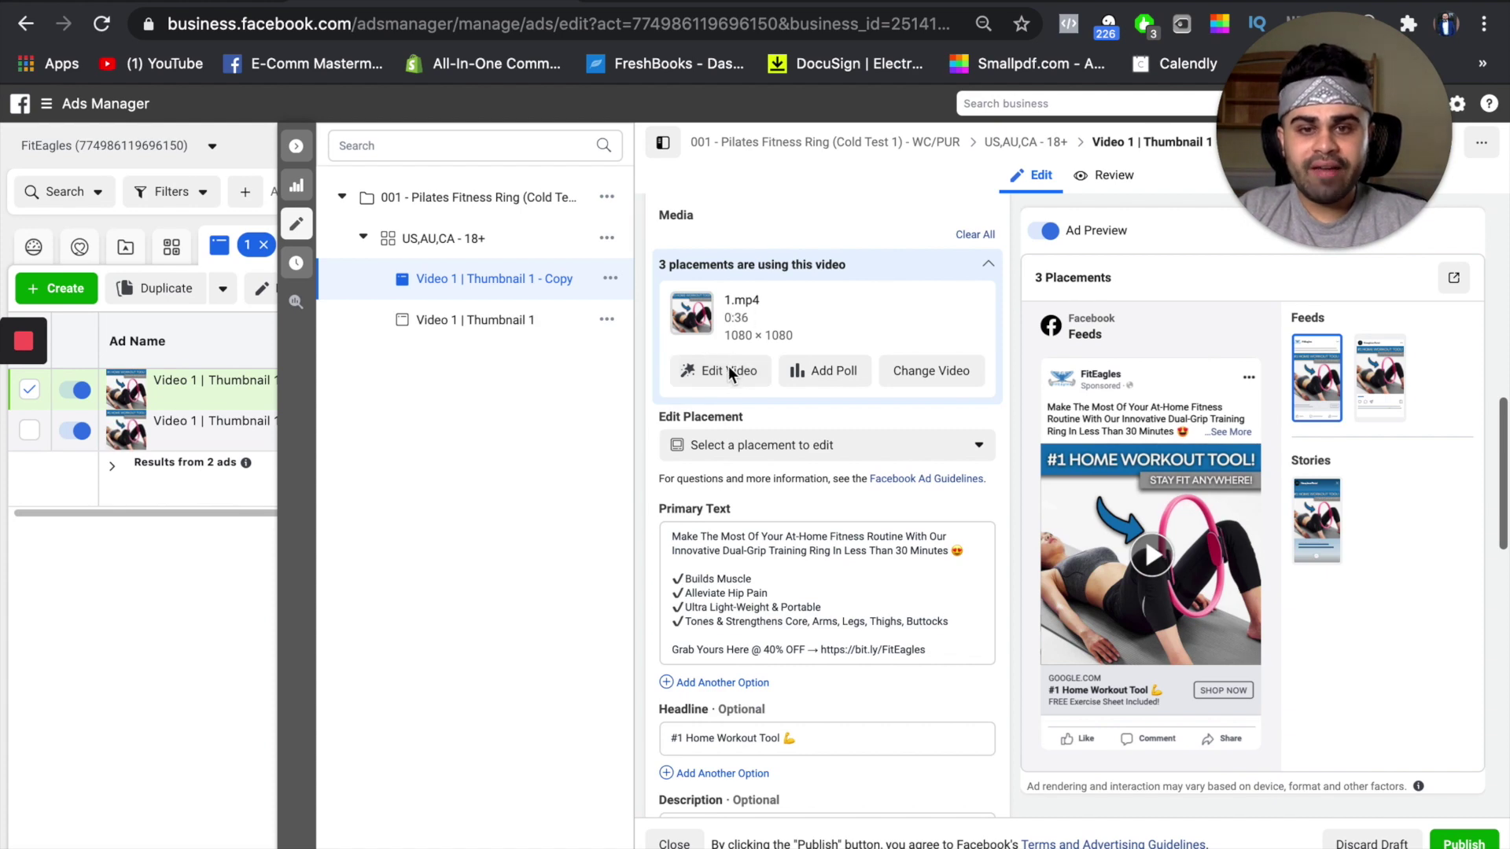
pyautogui.click(729, 381)
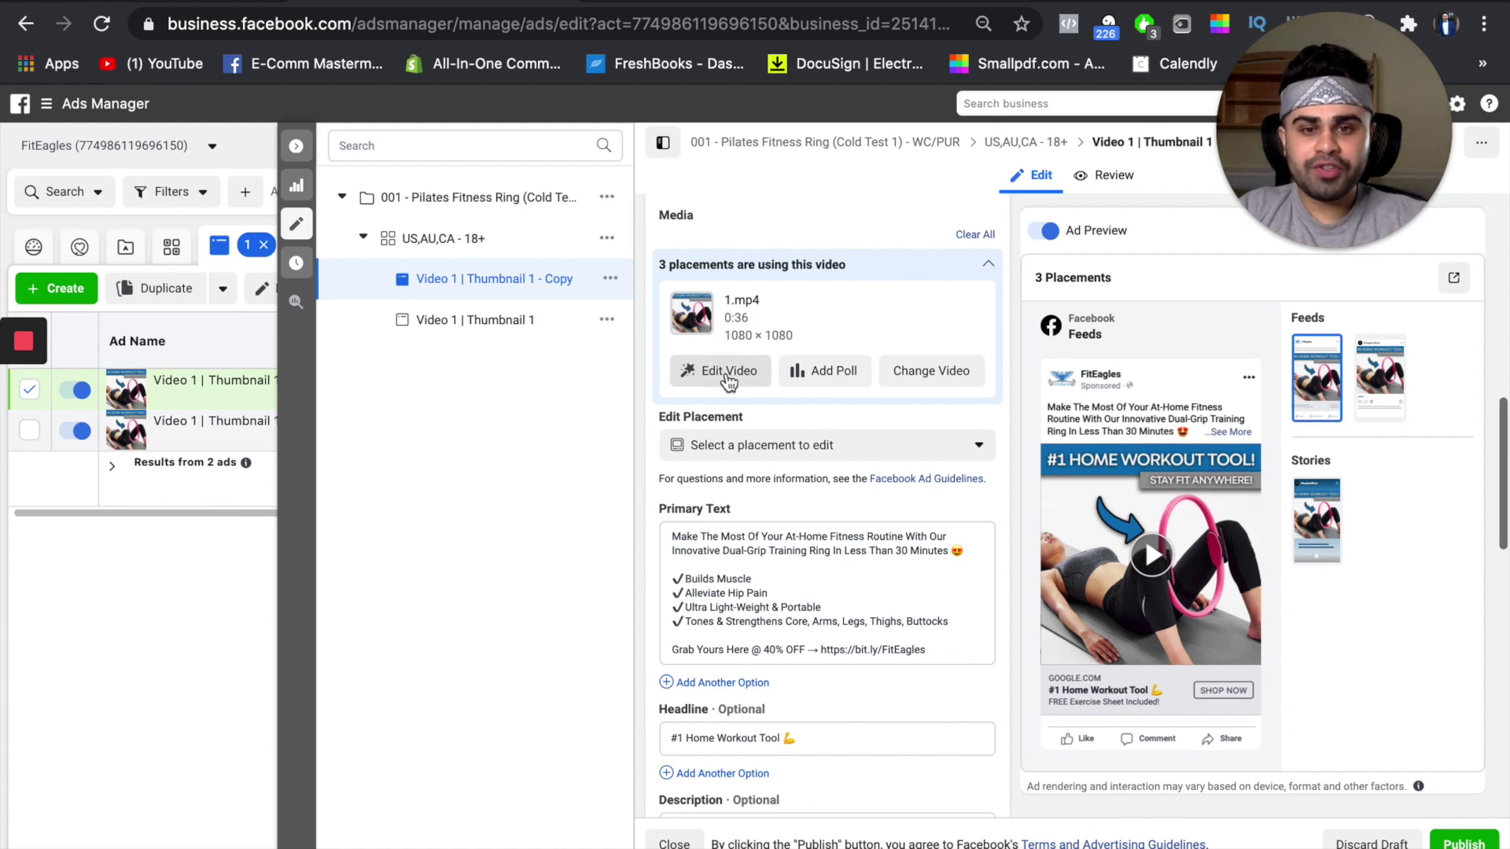
pyautogui.click(729, 381)
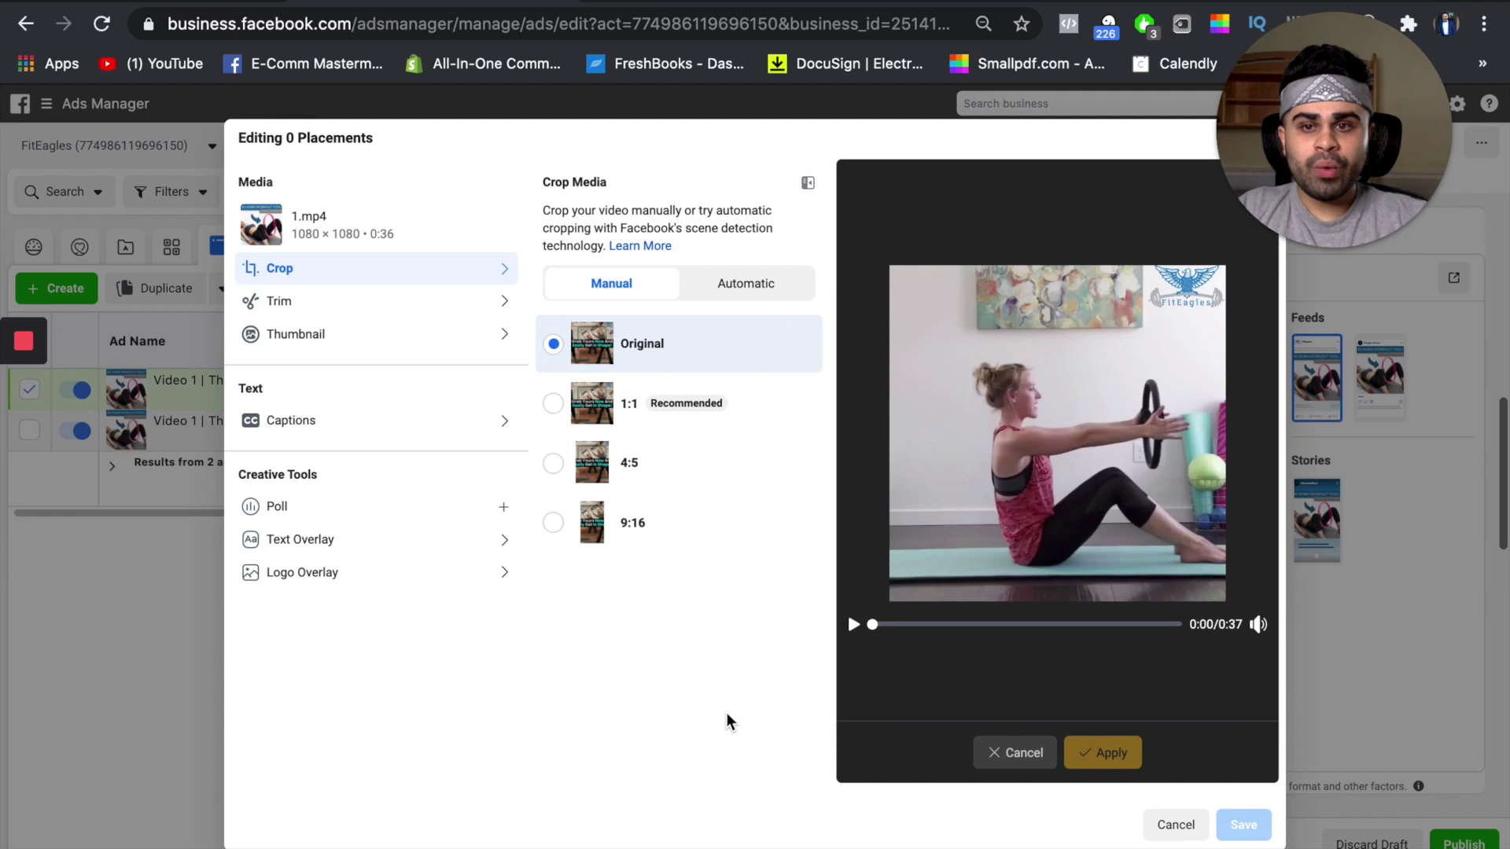
pyautogui.click(488, 351)
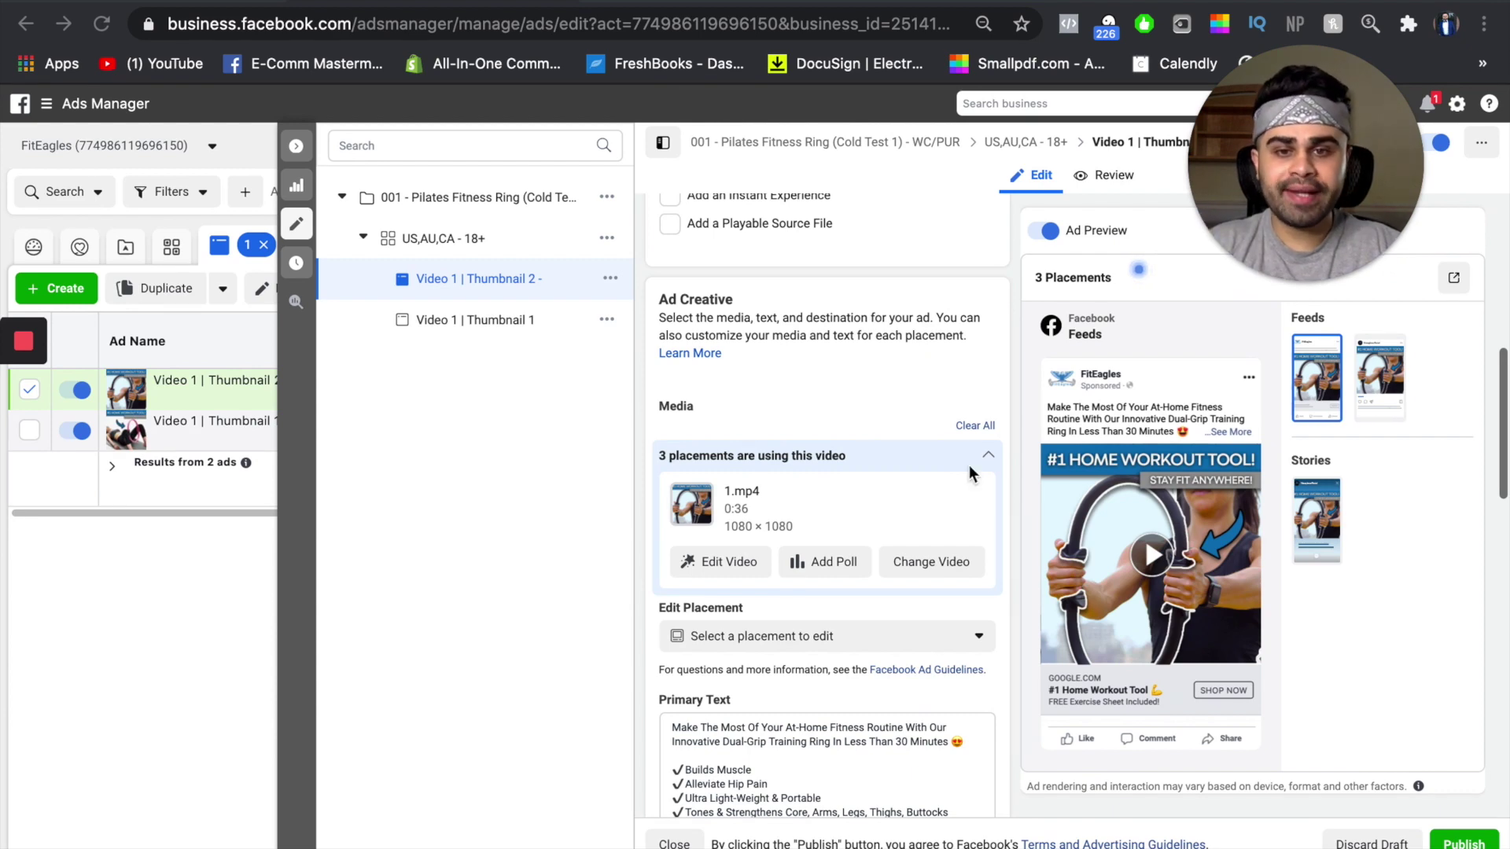
# Rename the copied ad "Video 1 | Thumbnail 2" and publish it.
pyautogui.scroll(8, 969, 464)
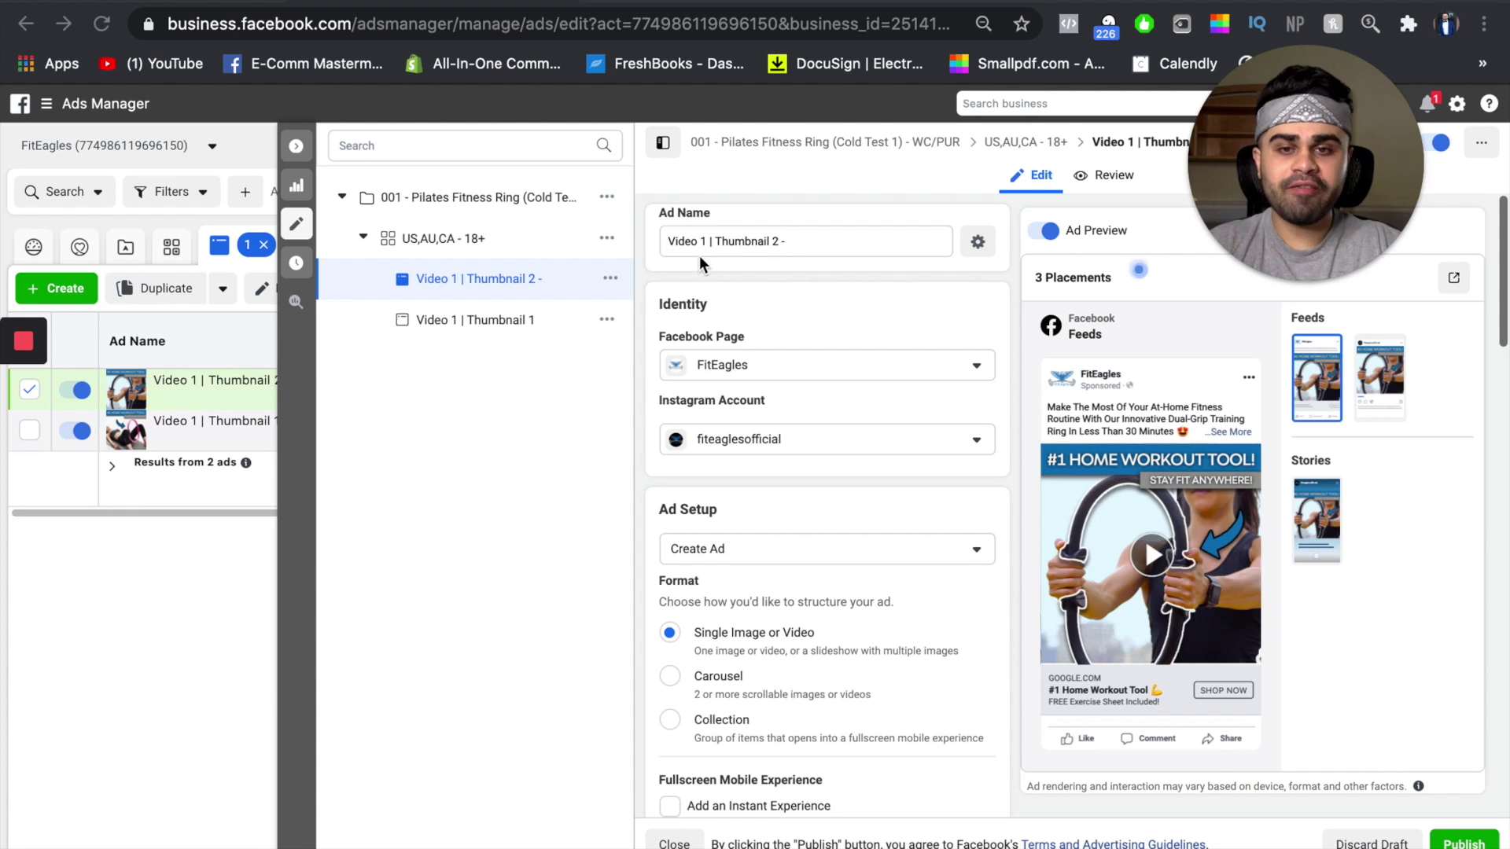
pyautogui.click(789, 241)
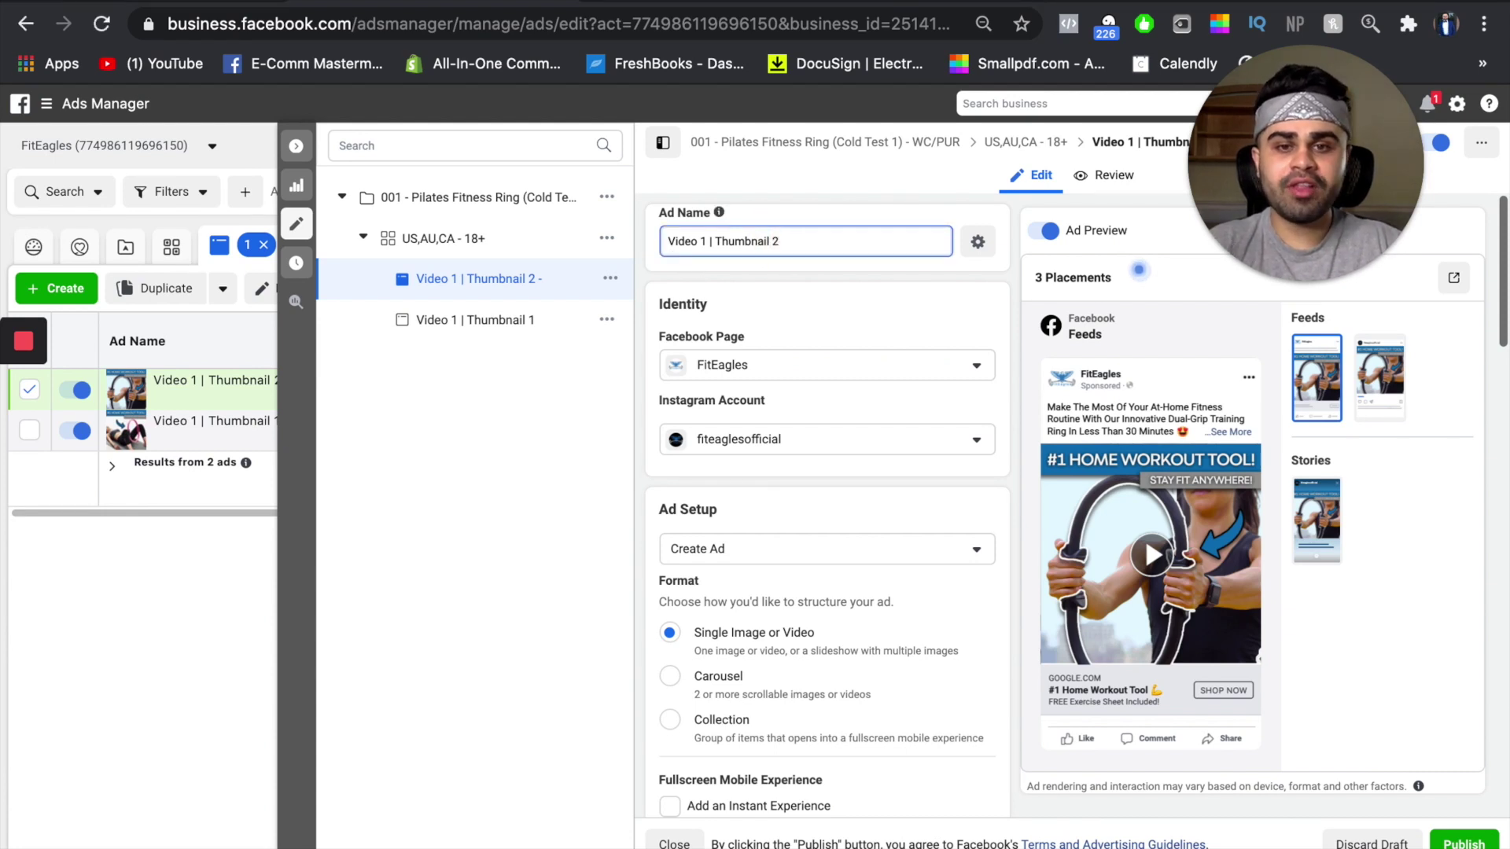
pyautogui.click(1467, 843)
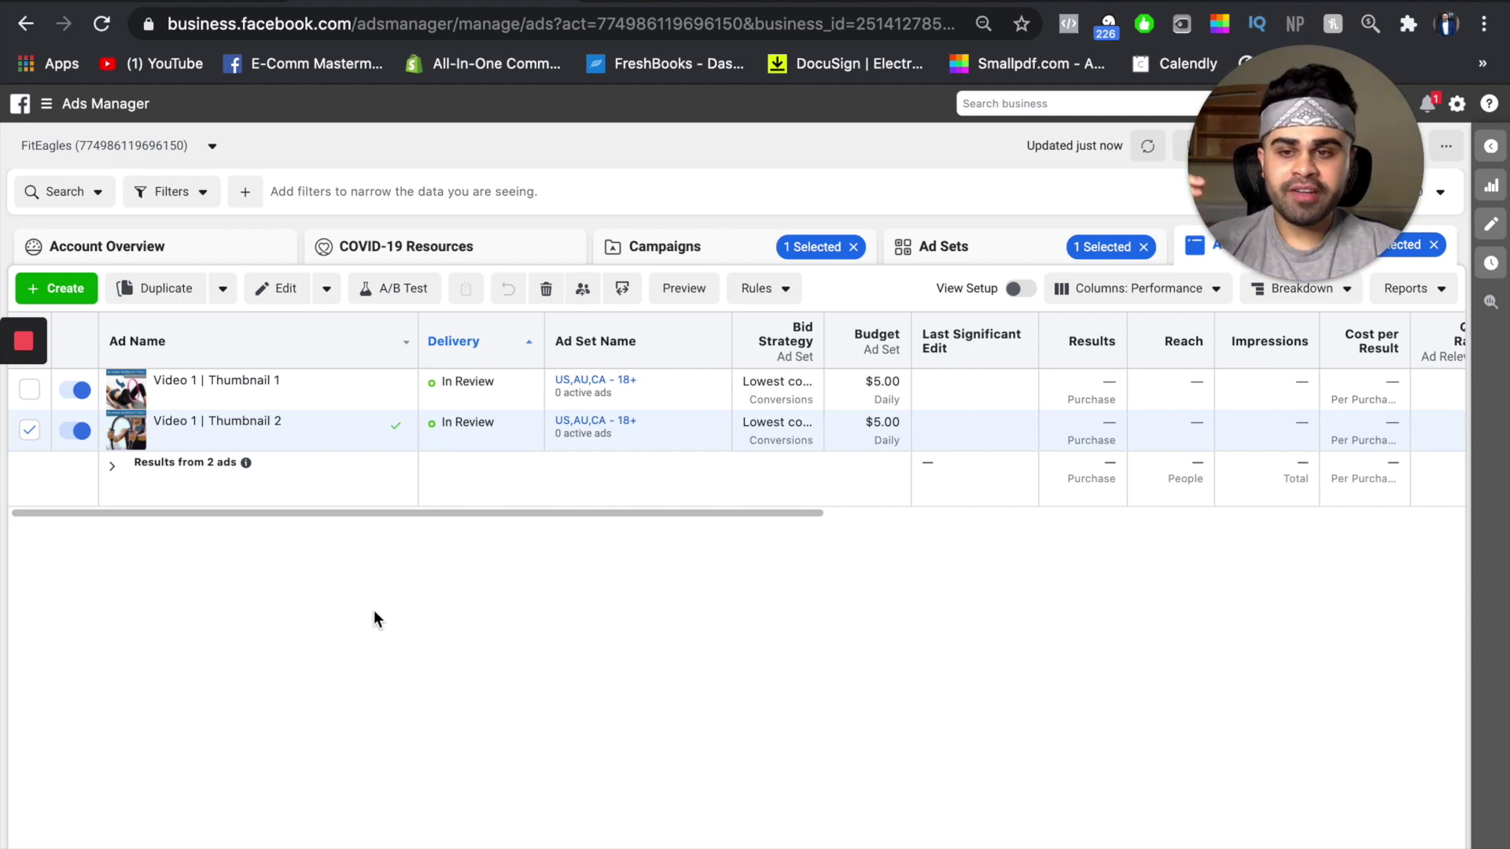
# Duplicate the "Pilates + Joseph Pilates" ad set into the original campaign with 9 copies.
pyautogui.click(1015, 253)
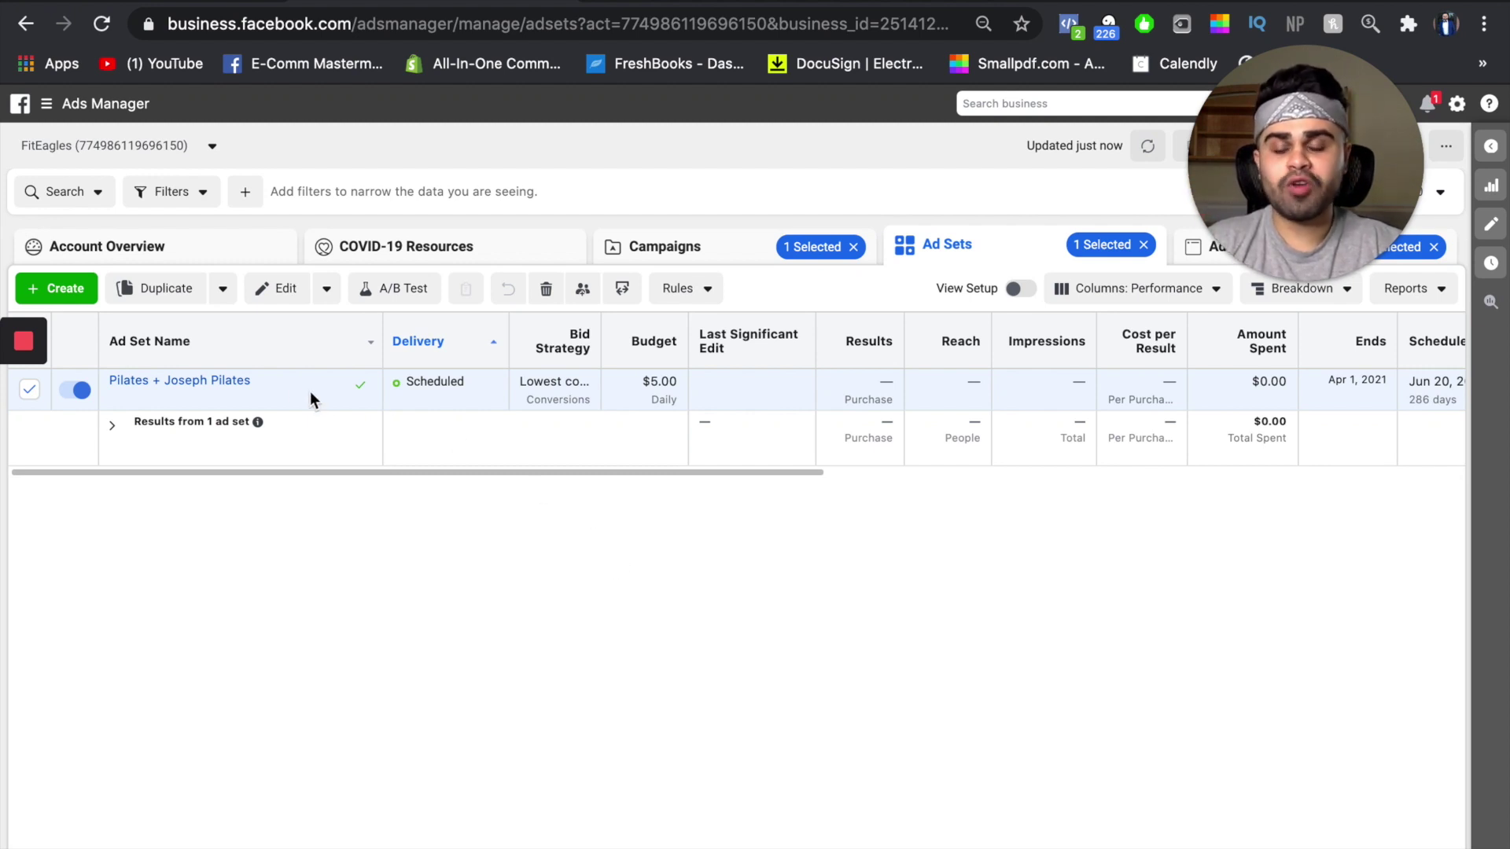
pyautogui.moveTo(275, 399)
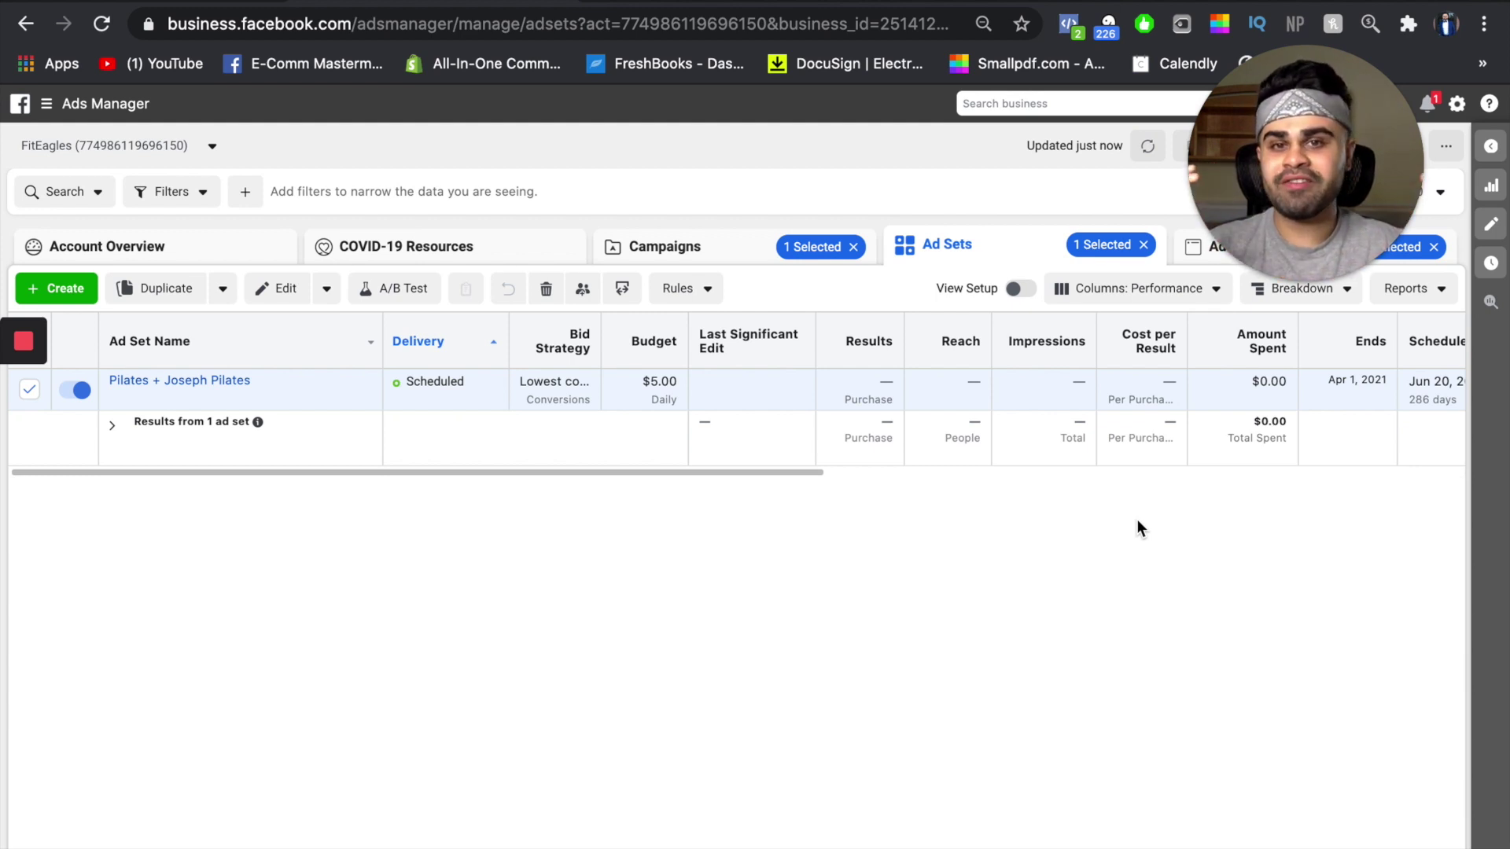
pyautogui.hotkey('ctrl', 'd')
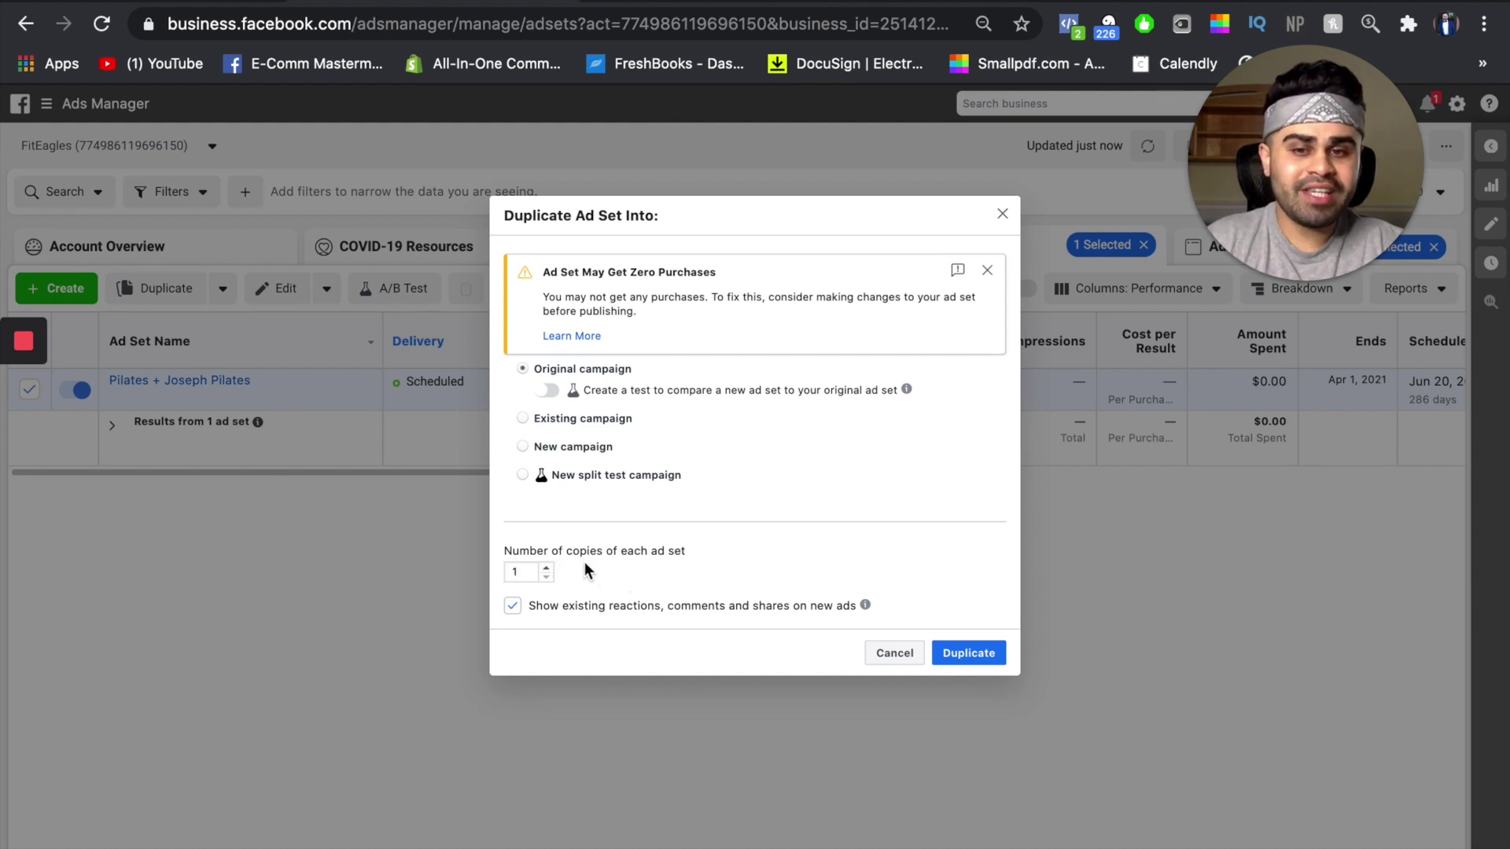
pyautogui.click(549, 569)
pyautogui.click(549, 570)
pyautogui.click(549, 569)
pyautogui.click(549, 570)
pyautogui.click(548, 570)
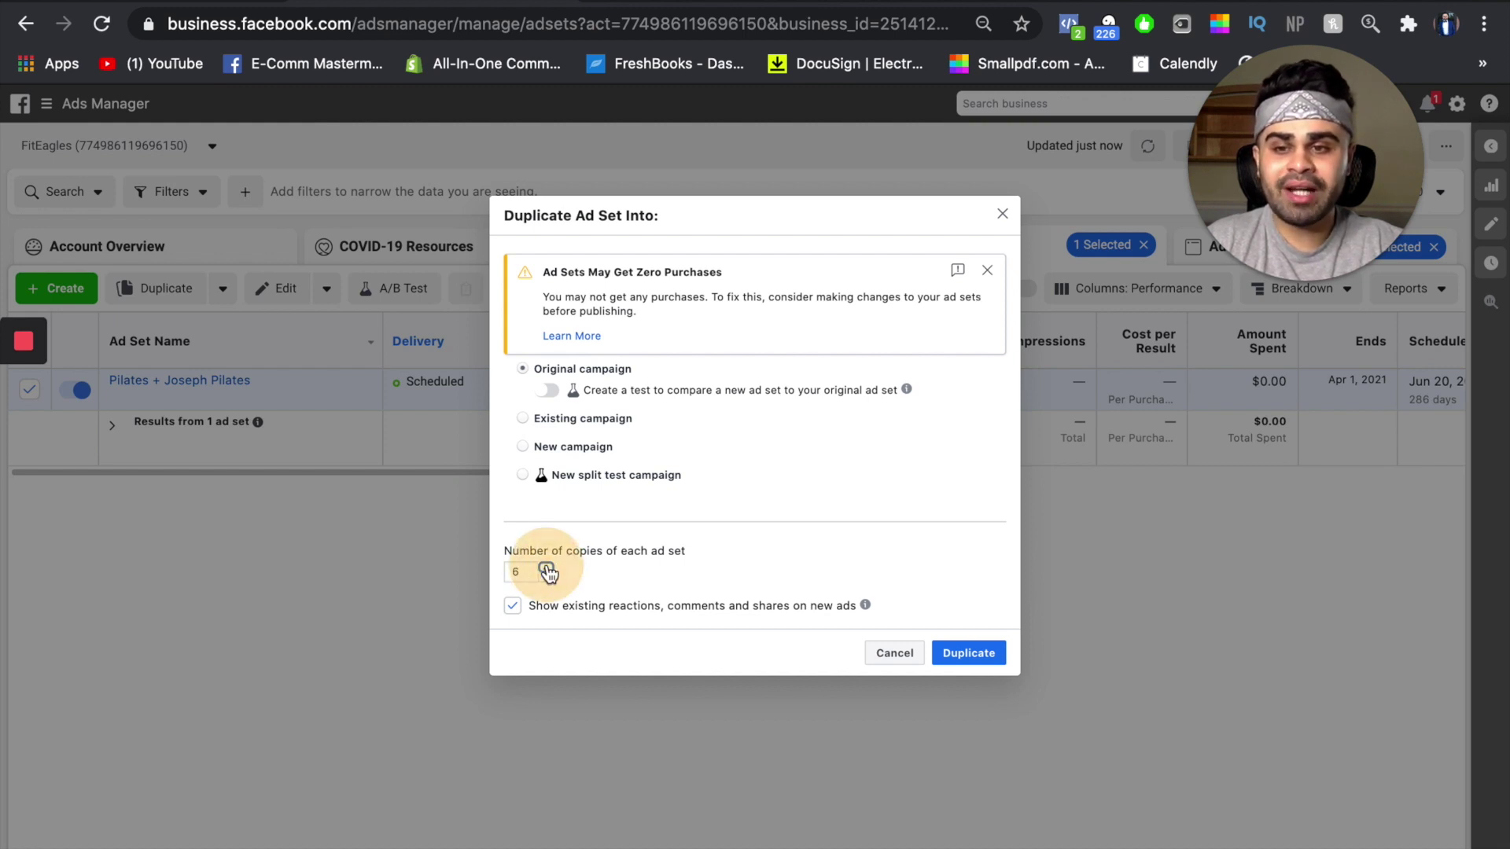
pyautogui.click(549, 569)
pyautogui.click(549, 569)
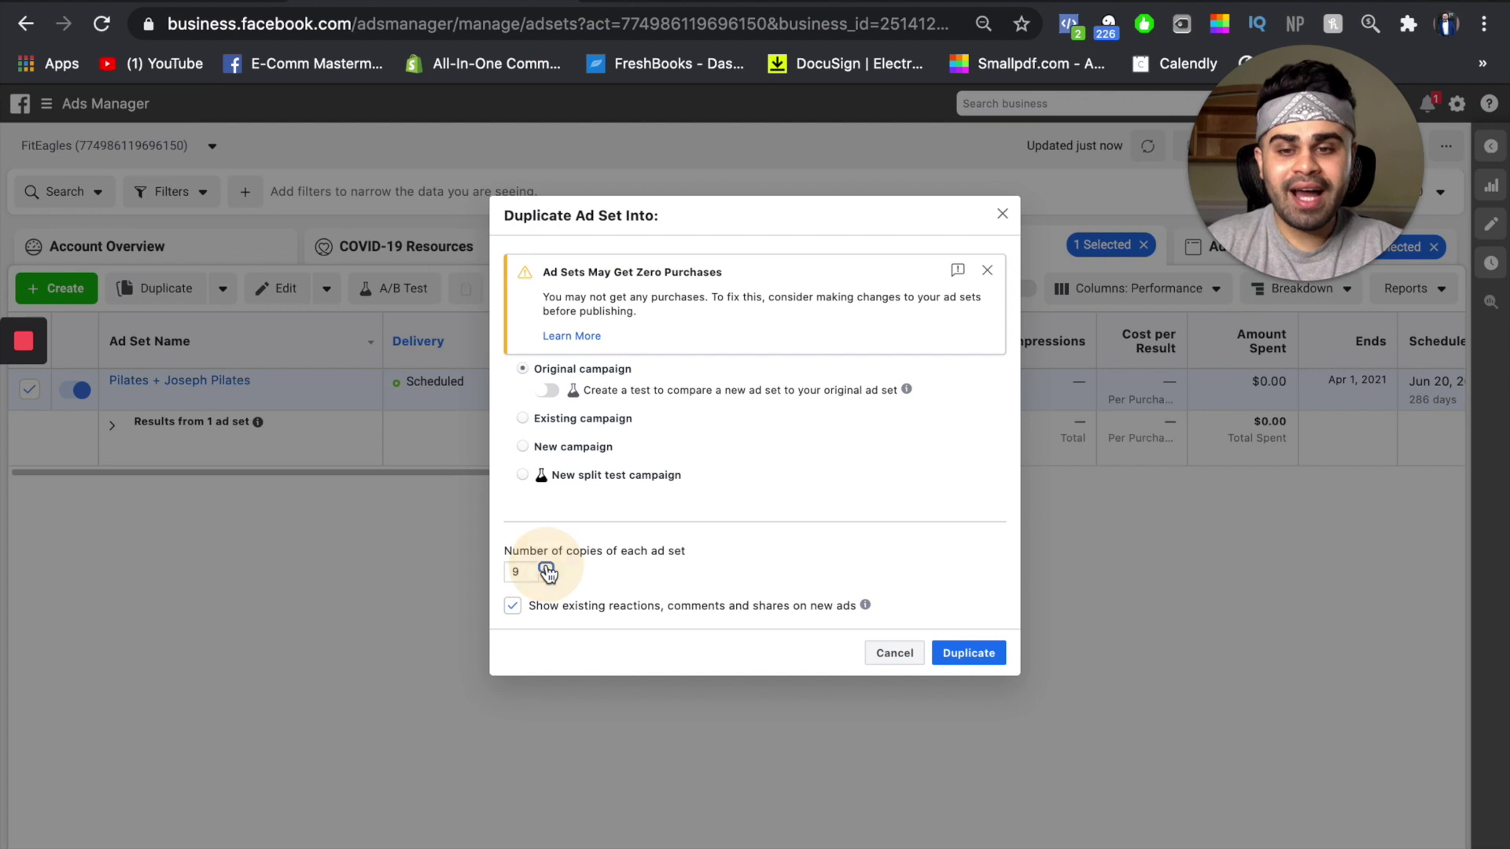
pyautogui.click(549, 570)
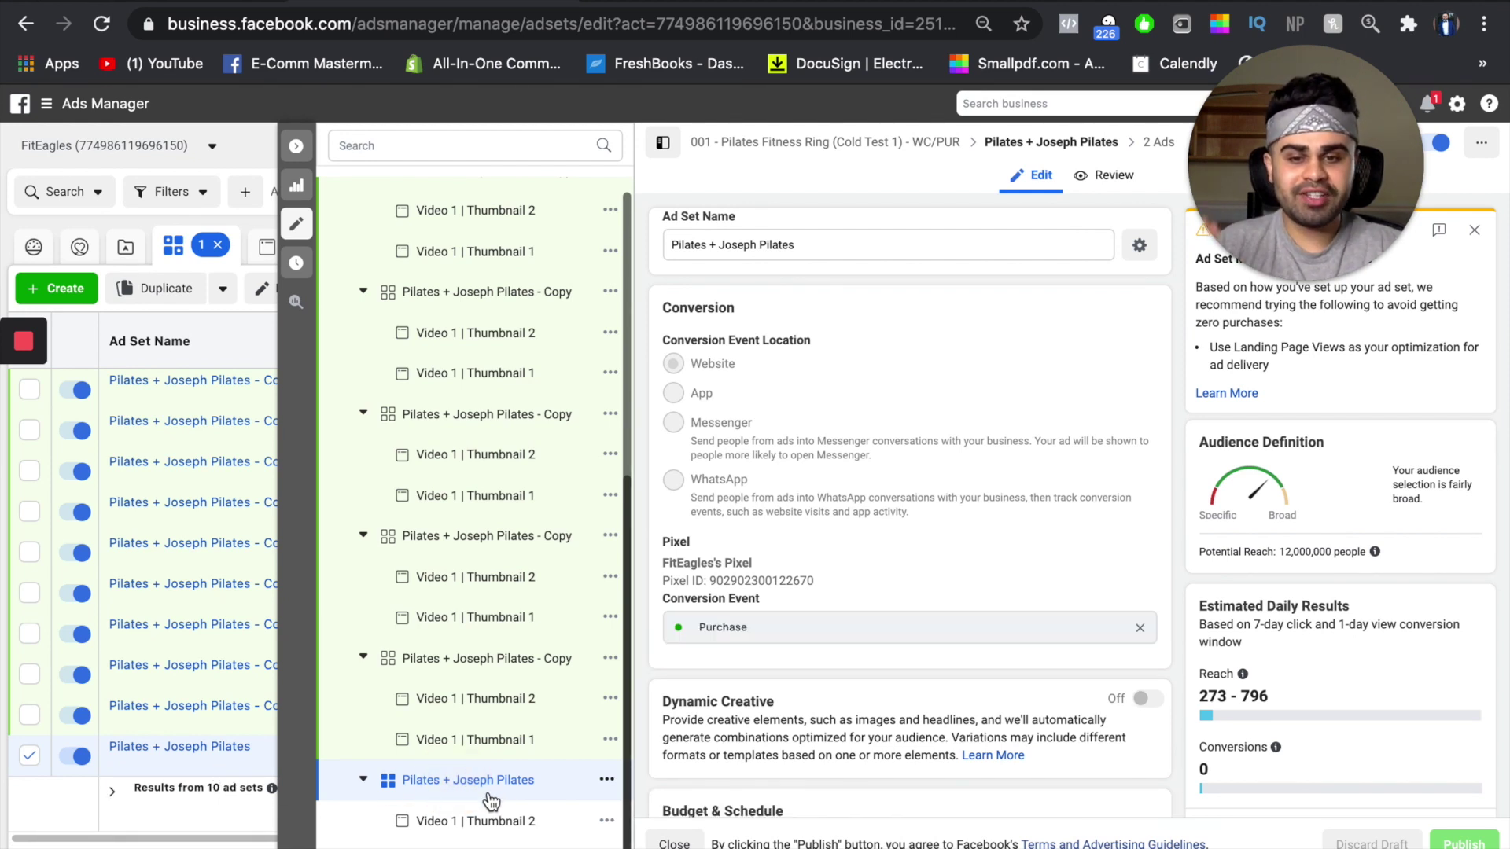
# Exclude people interested in AliExpress and Drop shipping from the original "Pilates + Joseph Pilates" ad set's detailed targeting.
pyautogui.scroll(-10, 1327, 596)
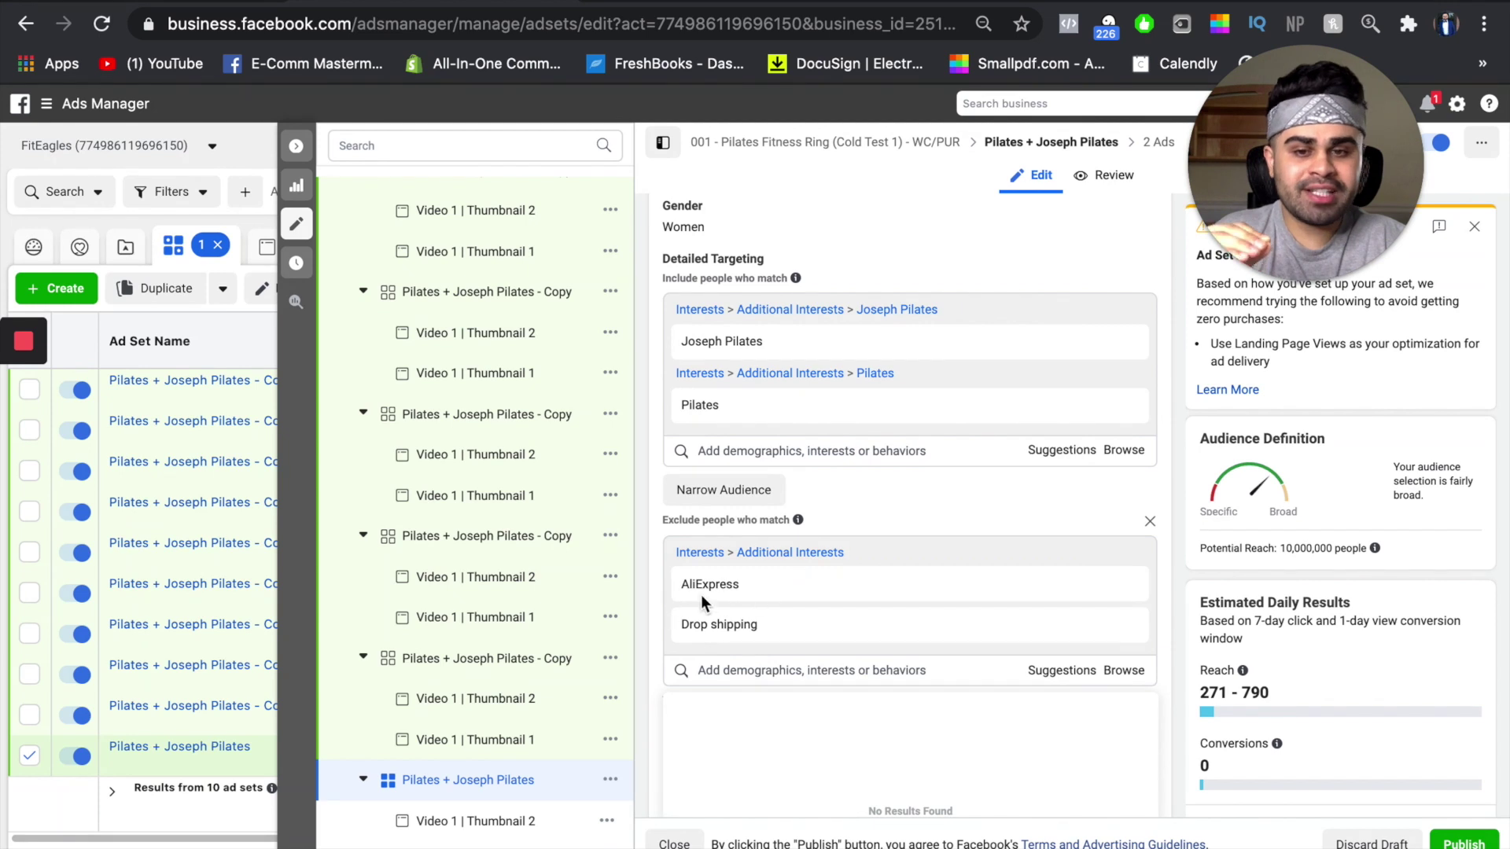
pyautogui.moveTo(807, 566)
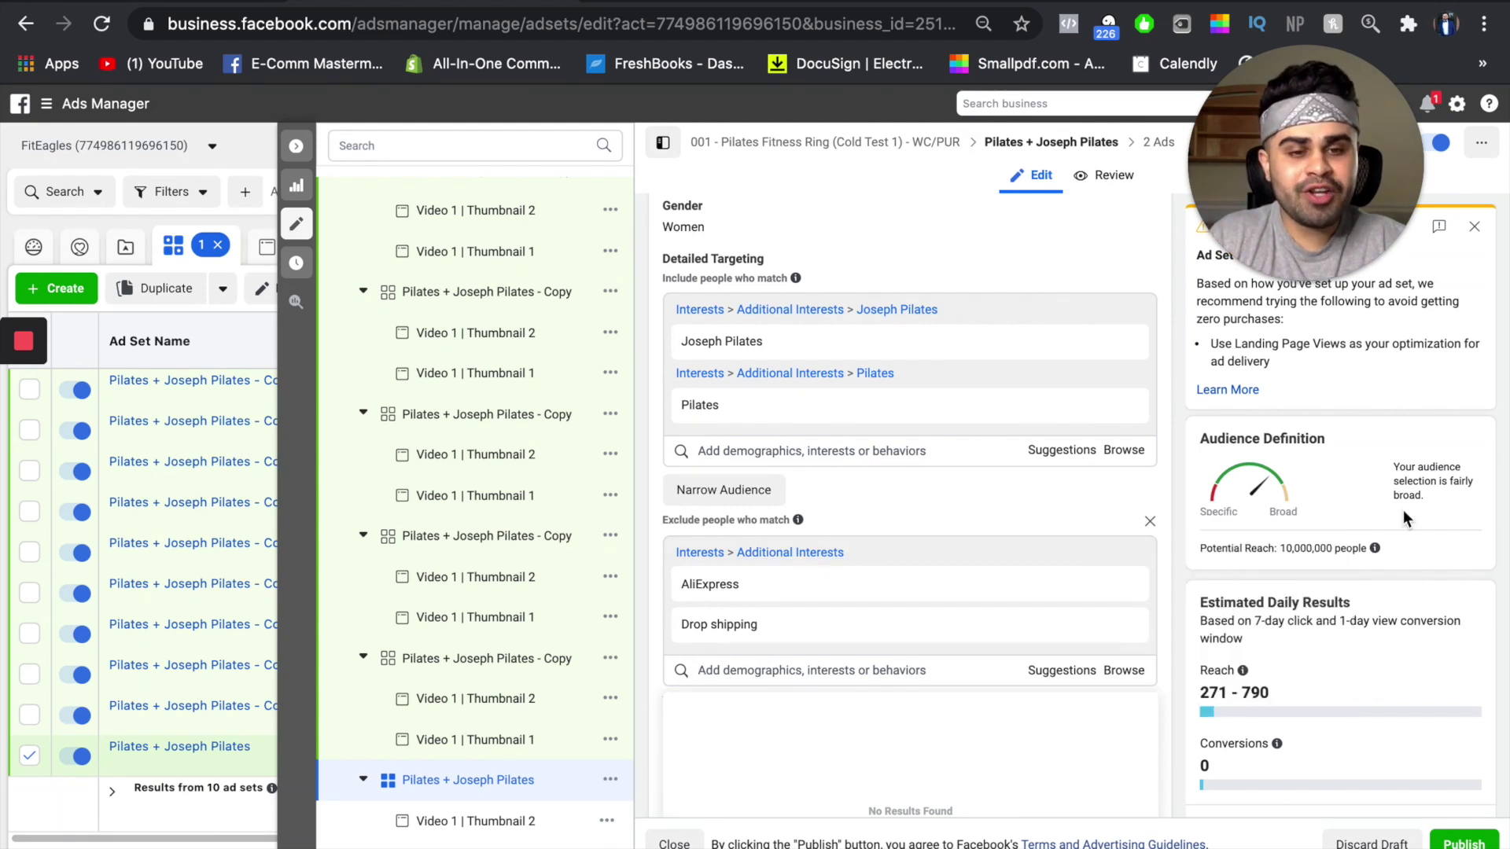
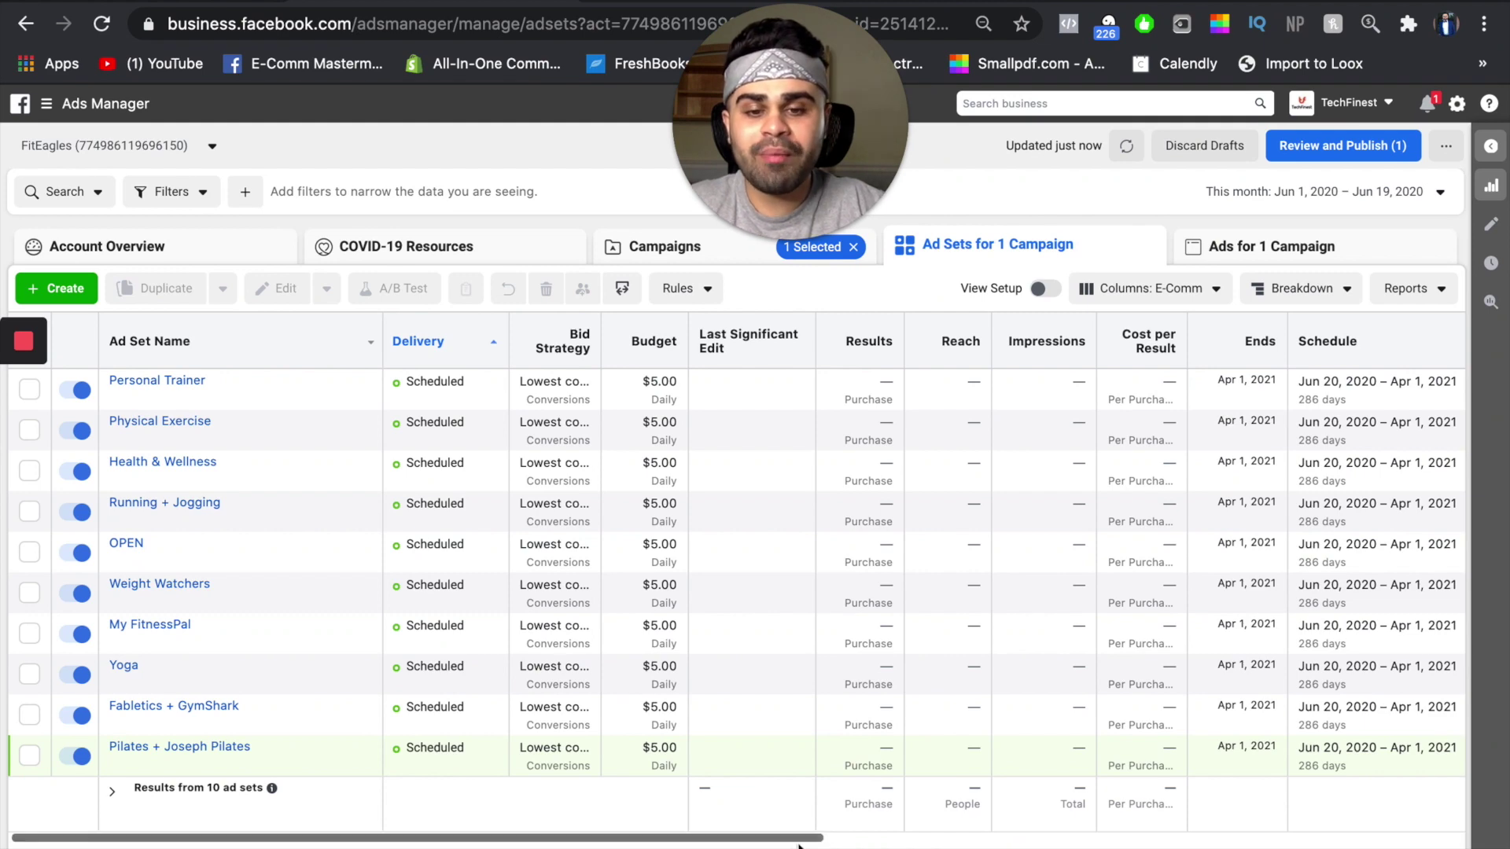
# Examine the E-Comm columns for the campaign's ad sets, from budget and schedule through clicks, purchases, ROAS and cost per purchase.
pyautogui.hscroll(2, 798, 846)
pyautogui.hscroll(5, 798, 845)
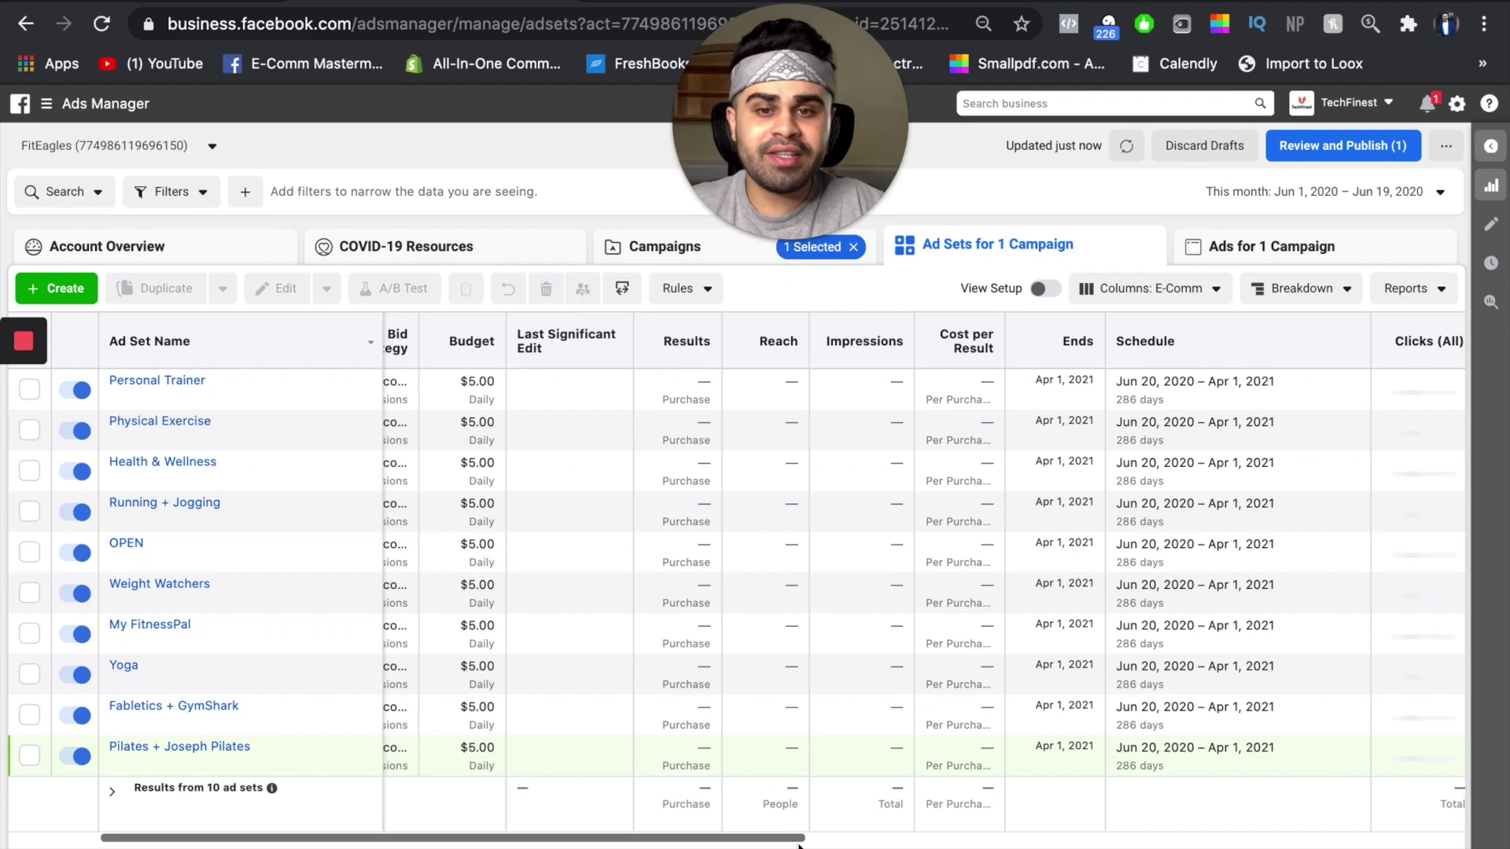
pyautogui.hscroll(5, 798, 845)
pyautogui.hscroll(3, 798, 845)
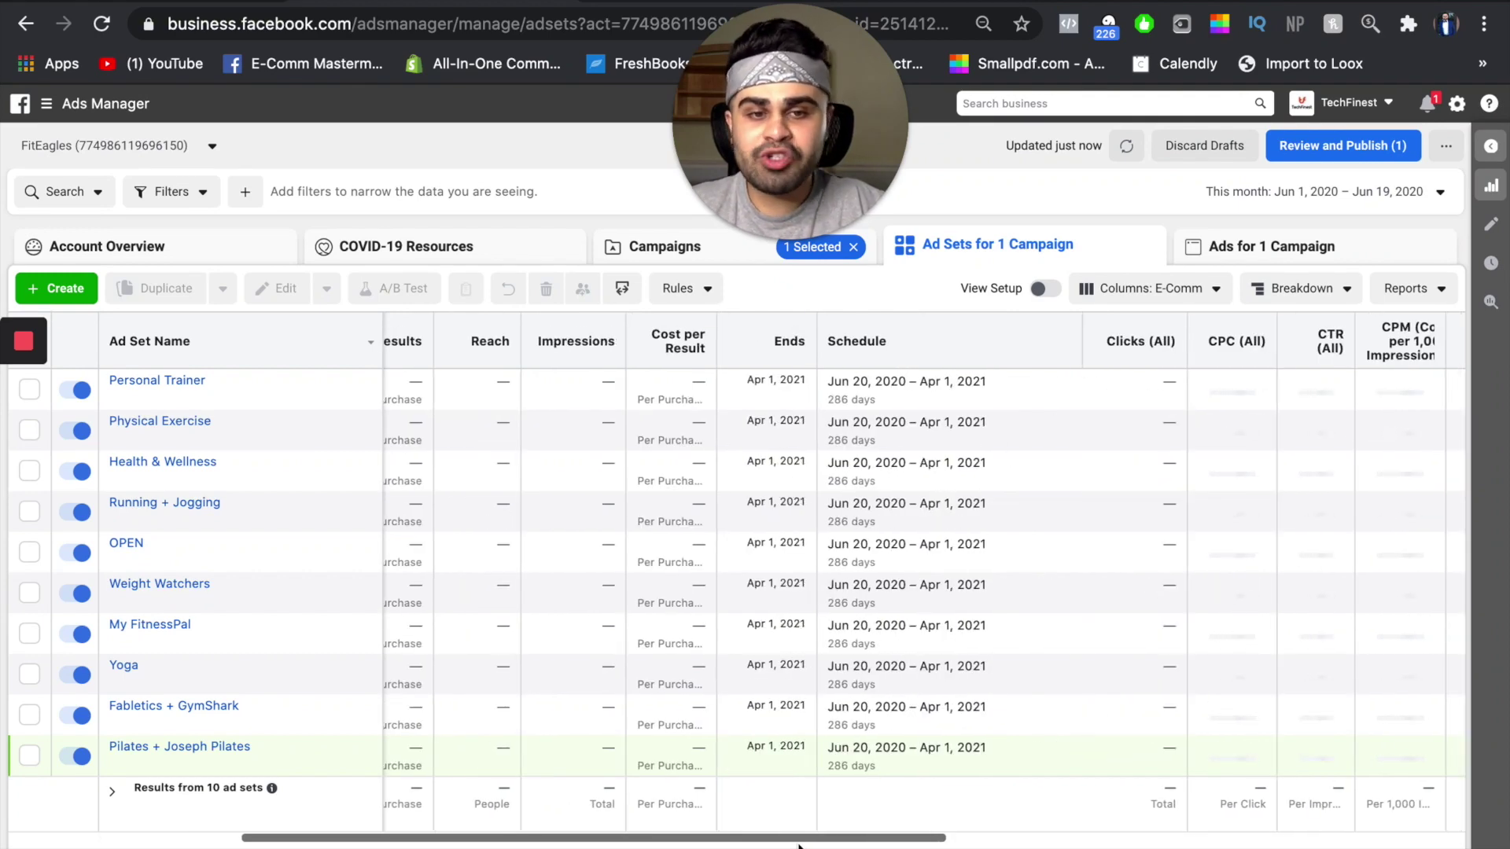
pyautogui.hscroll(7, 798, 845)
pyautogui.hscroll(1, 798, 845)
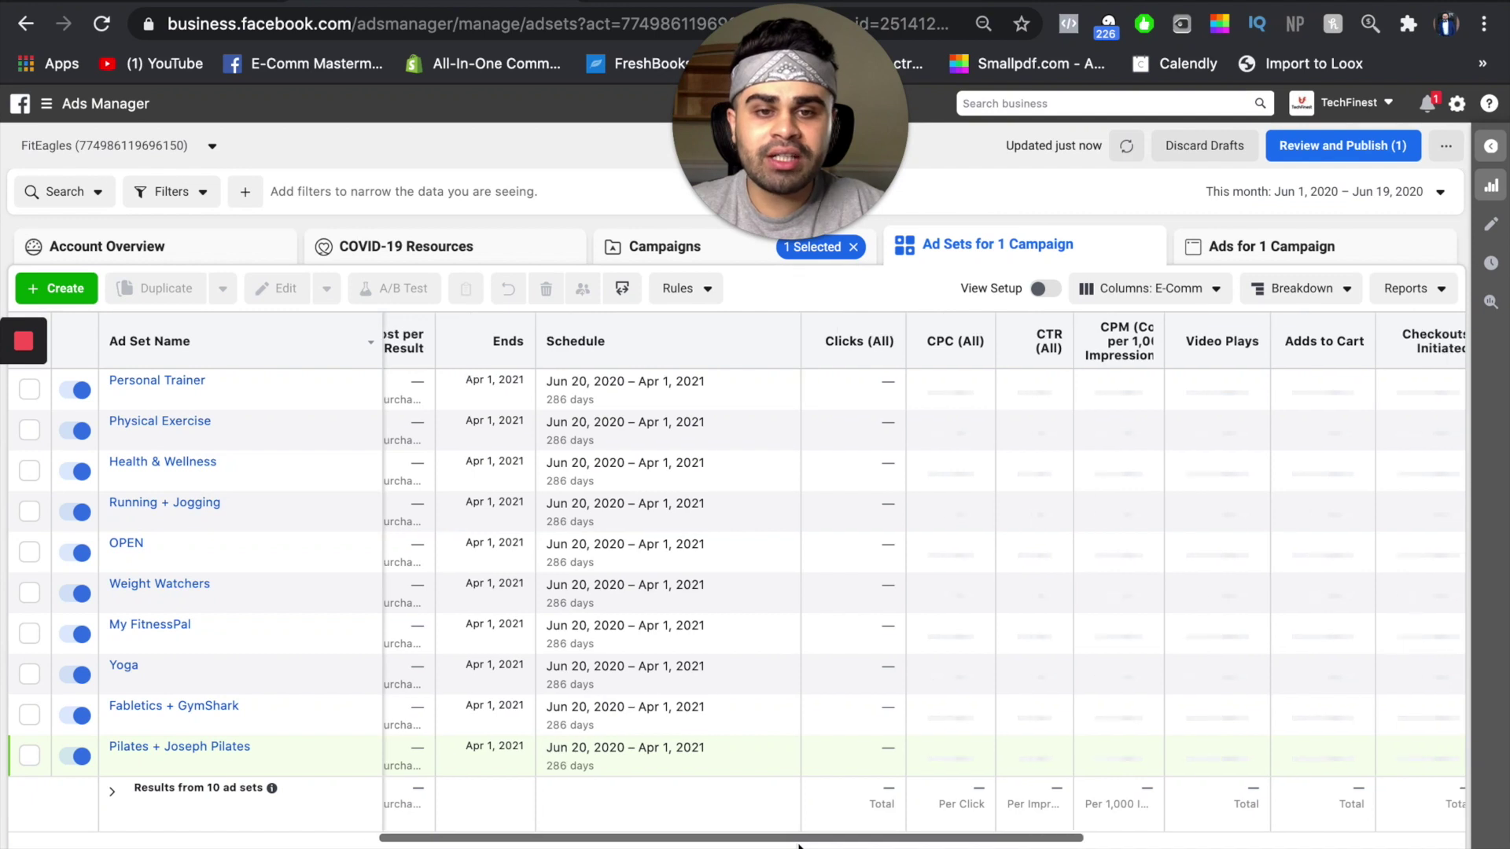
pyautogui.hscroll(12, 798, 845)
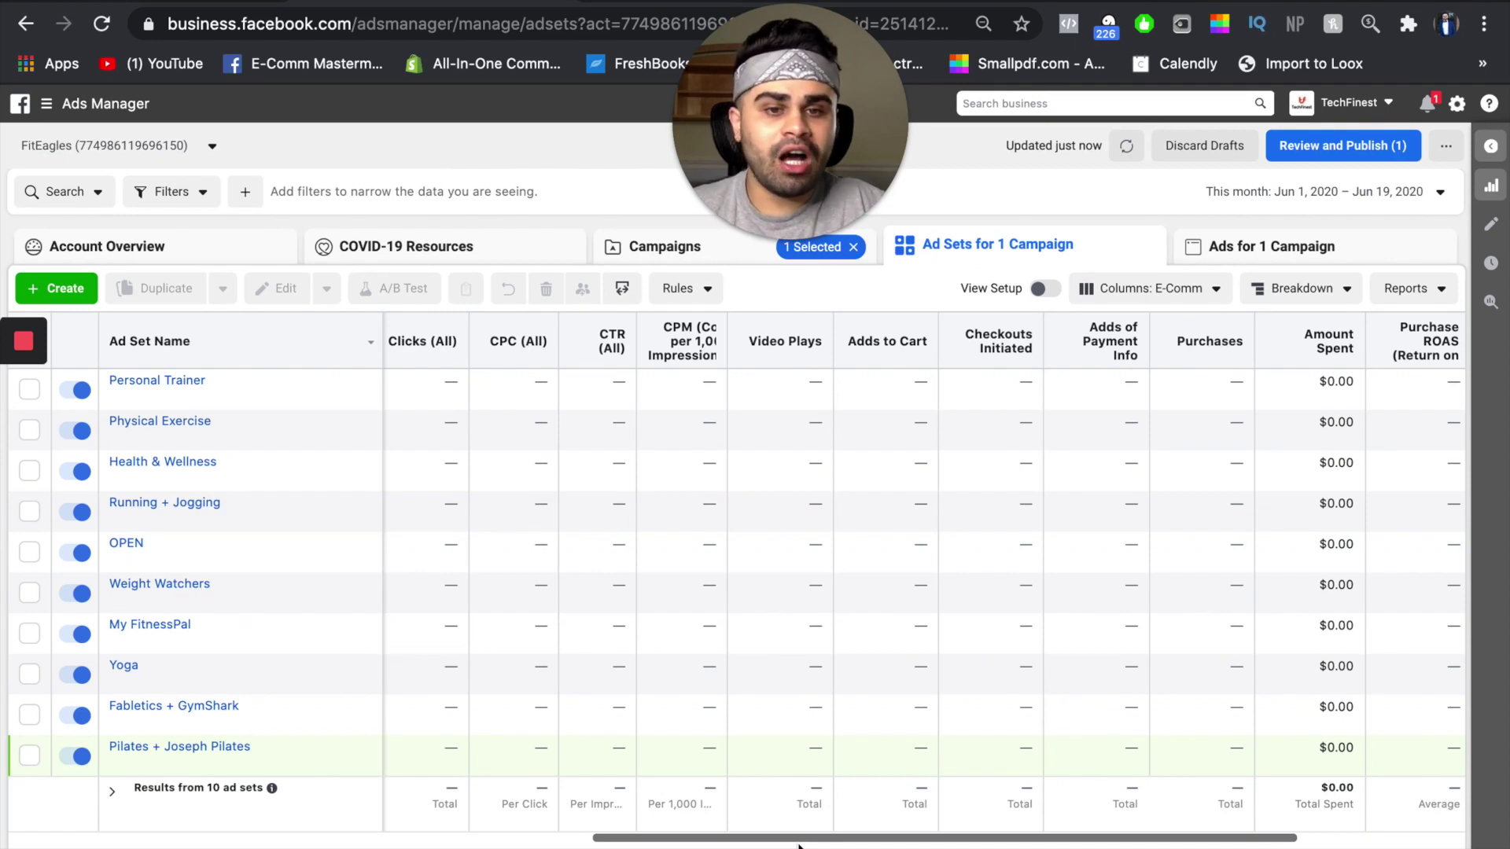
pyautogui.hscroll(1, 798, 845)
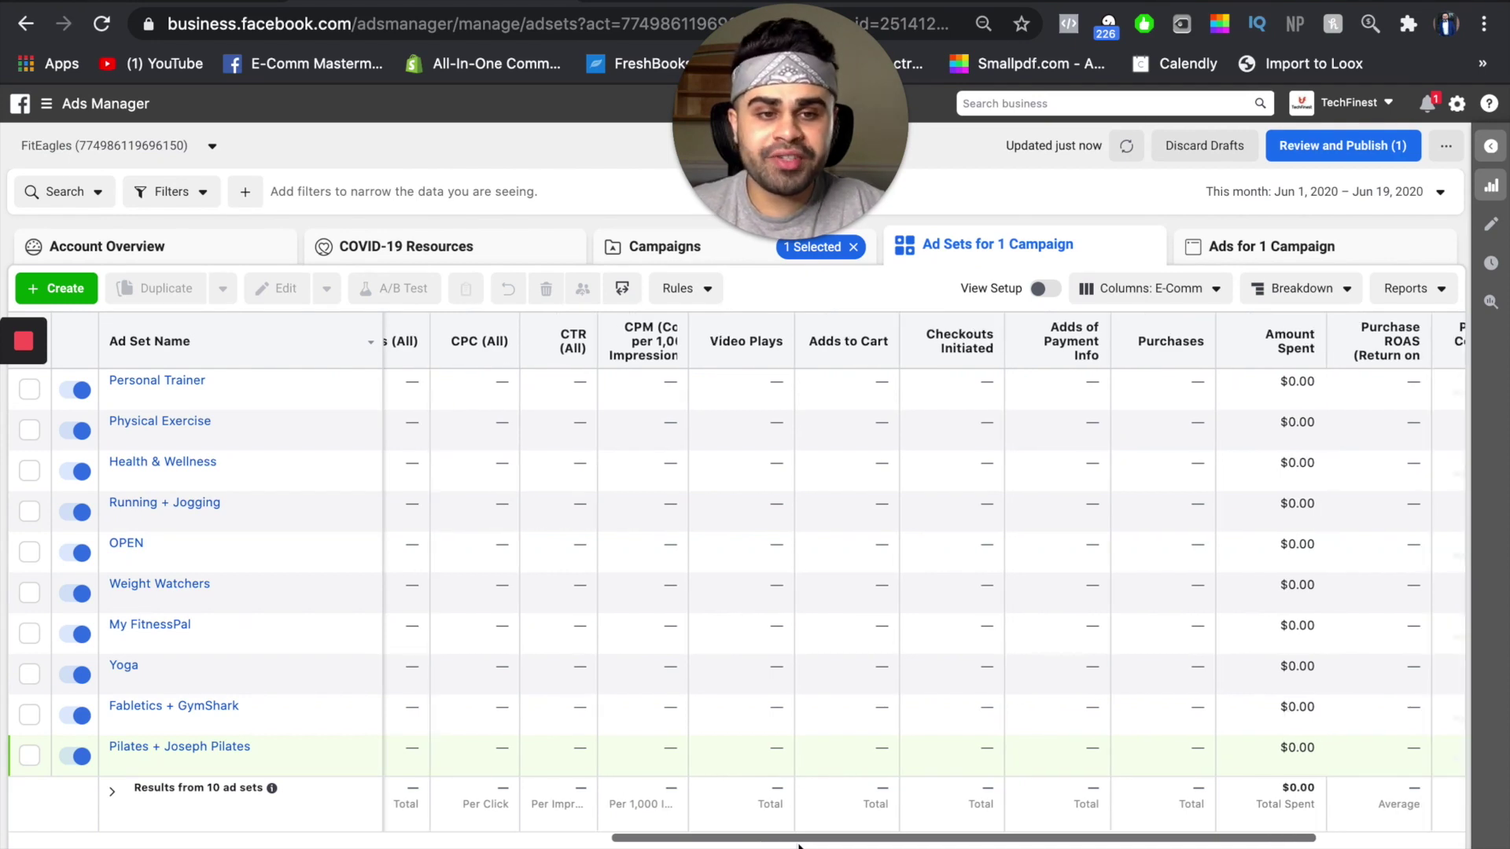
pyautogui.hscroll(4, 1348, 423)
pyautogui.hscroll(1, 1348, 423)
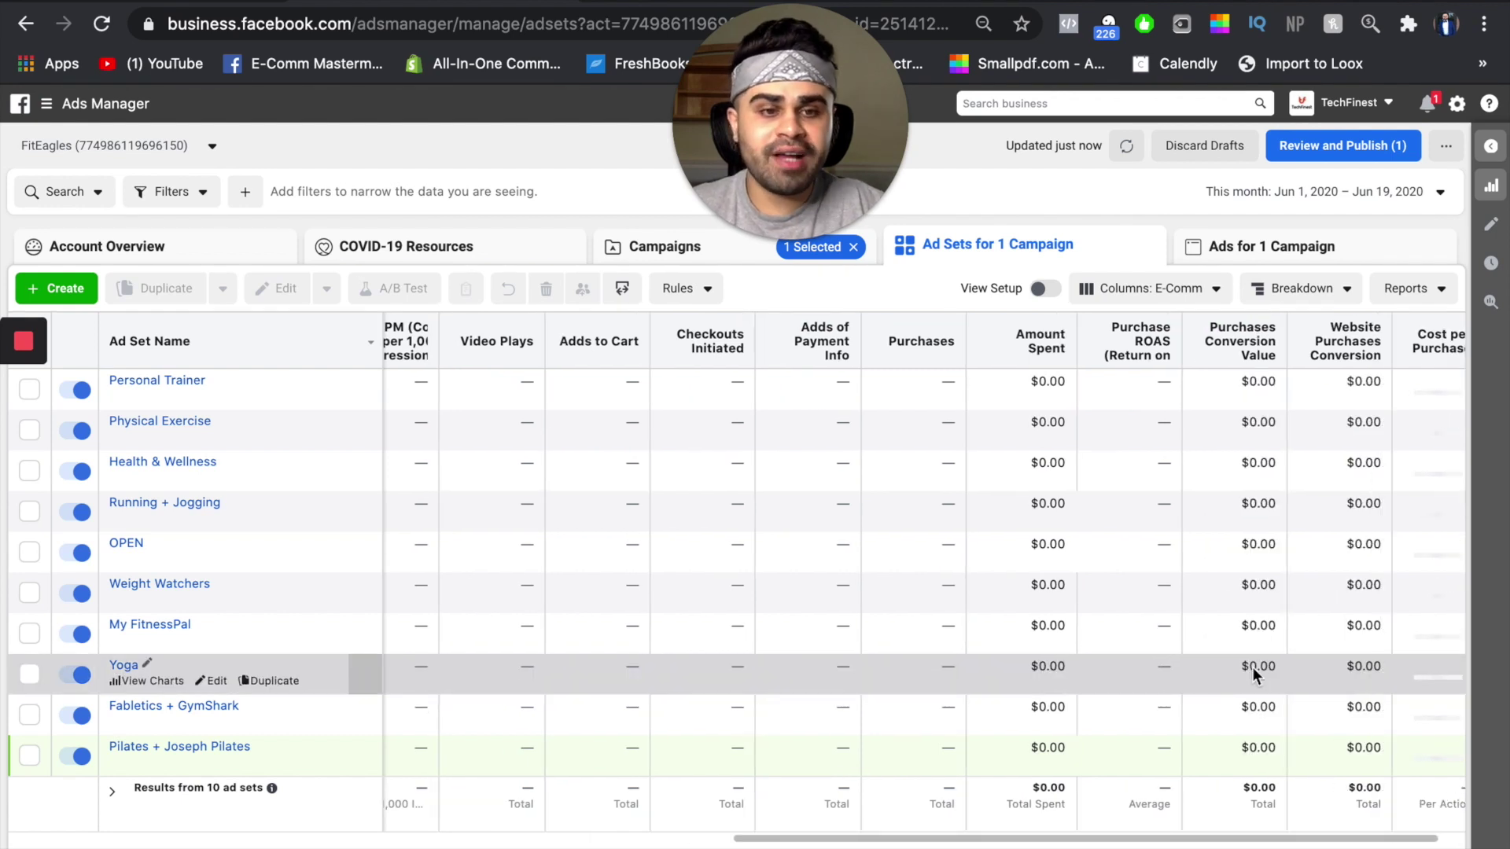
pyautogui.hscroll(4, 1253, 667)
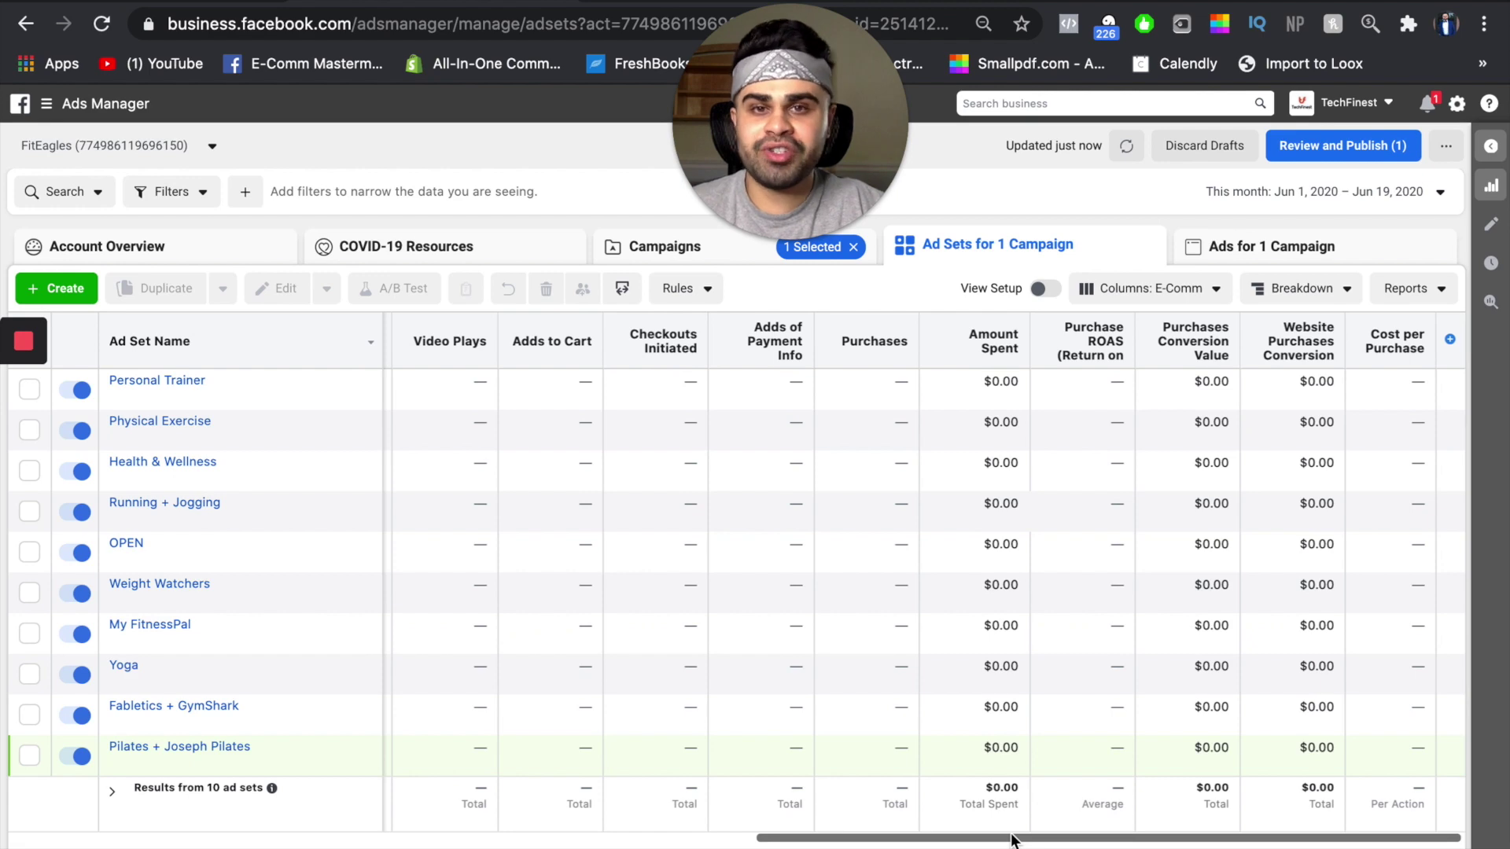
pyautogui.hscroll(-10, 1191, 719)
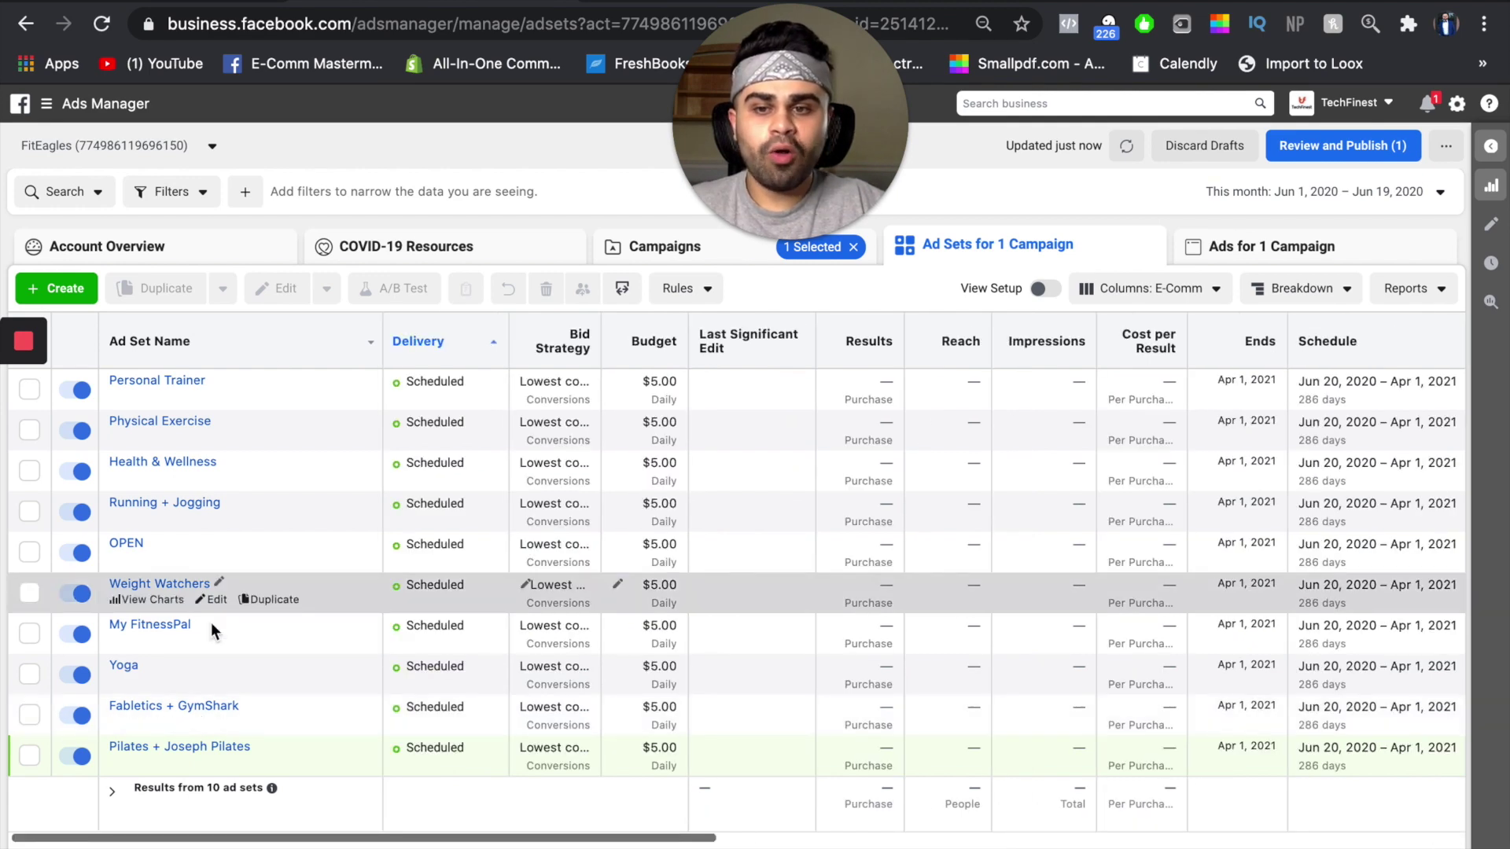